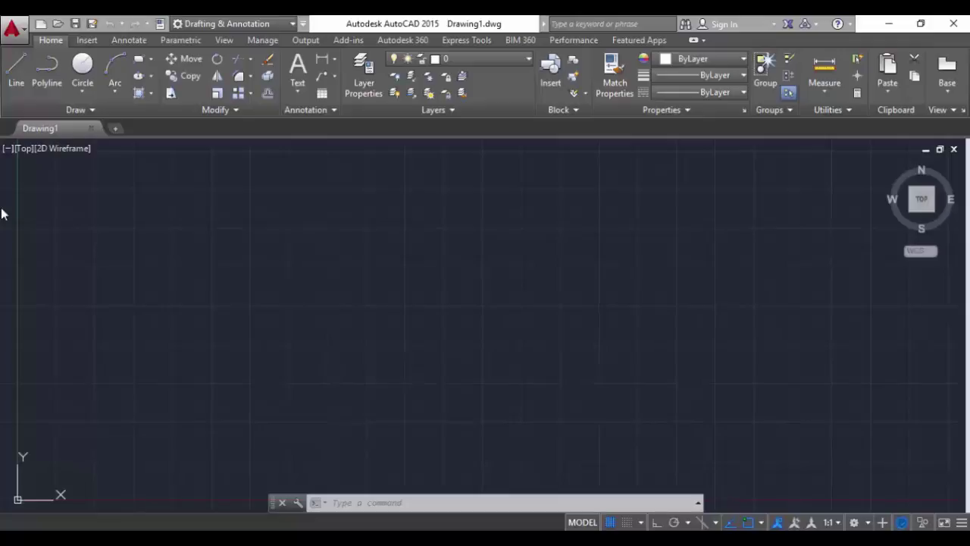
- Draw an open polyline with five straight segments, running clockwise from the upper left and leaving a gap at the left end
text(PL)
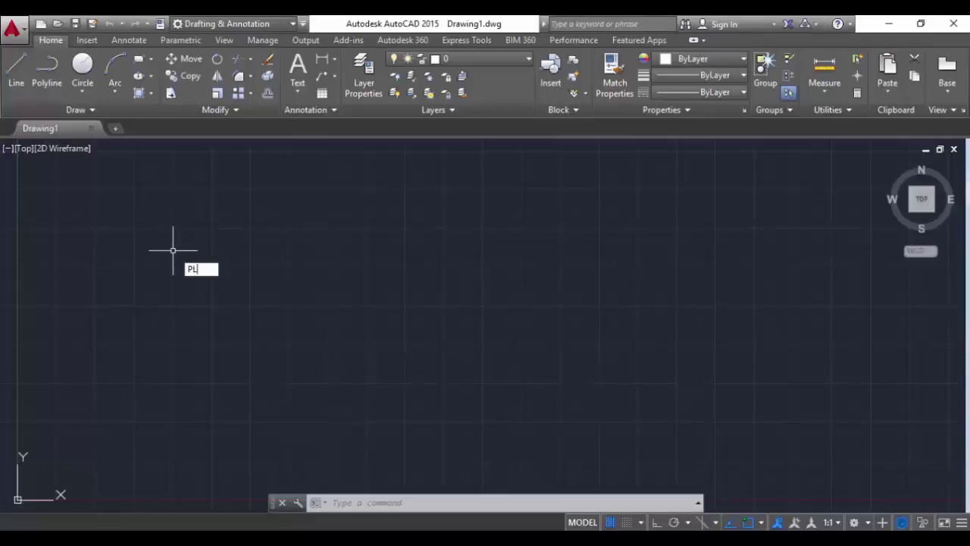
key(Return)
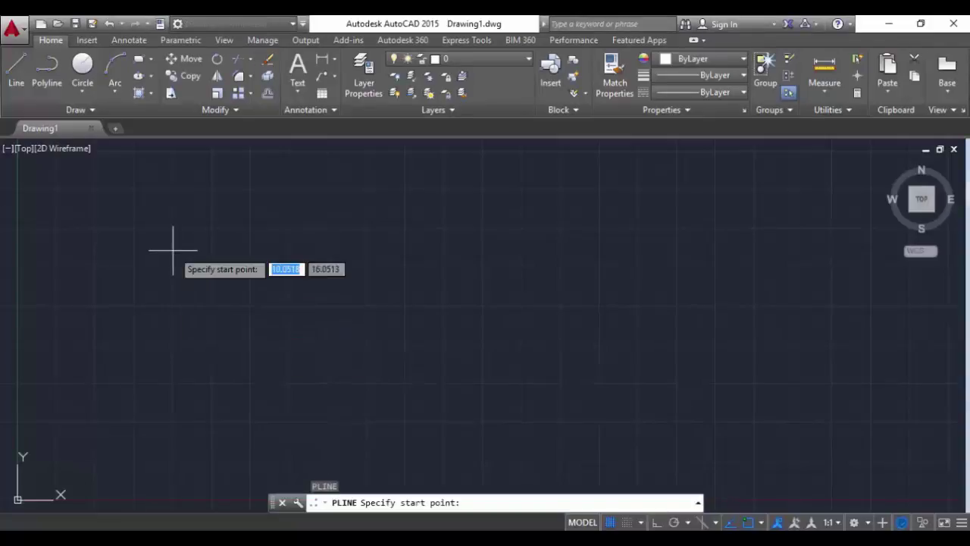
click(195, 242)
click(483, 222)
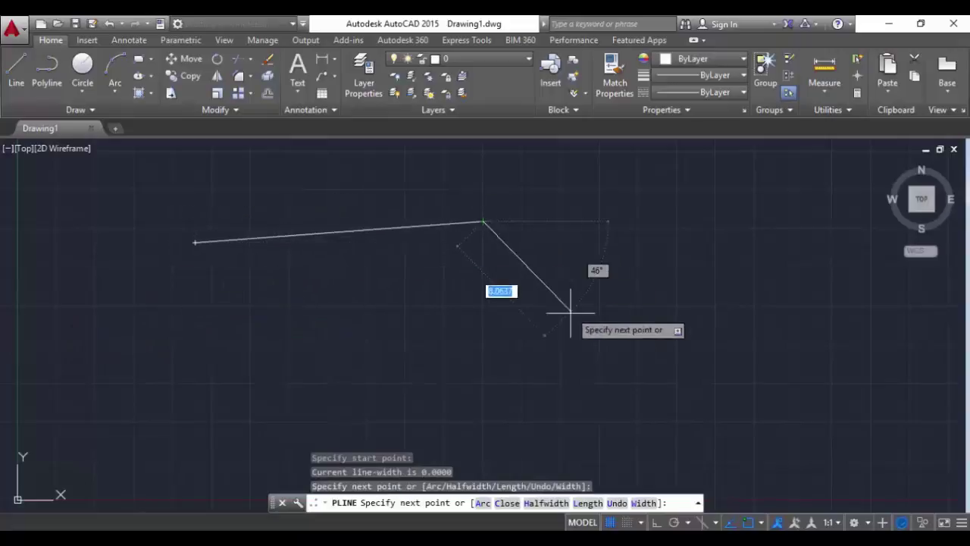
click(573, 319)
click(341, 364)
click(214, 306)
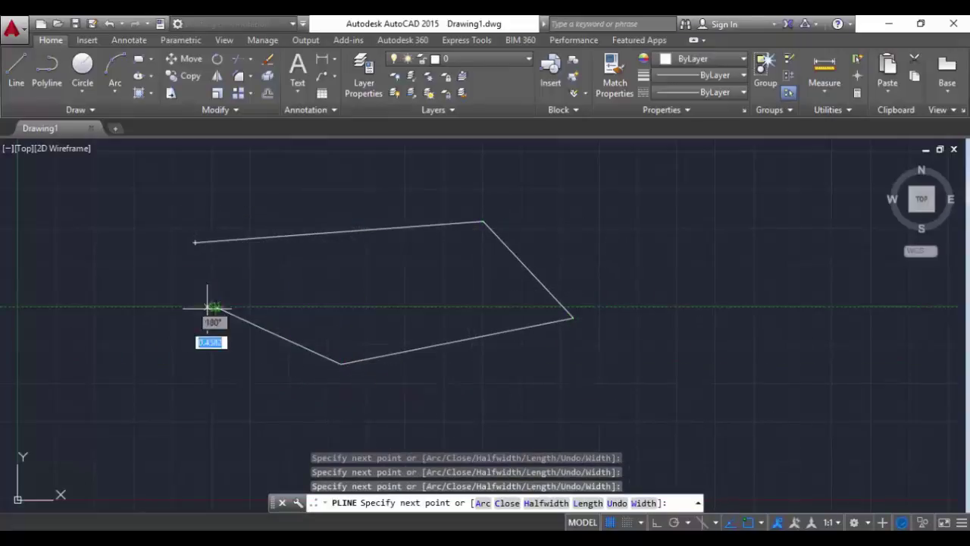
click(172, 288)
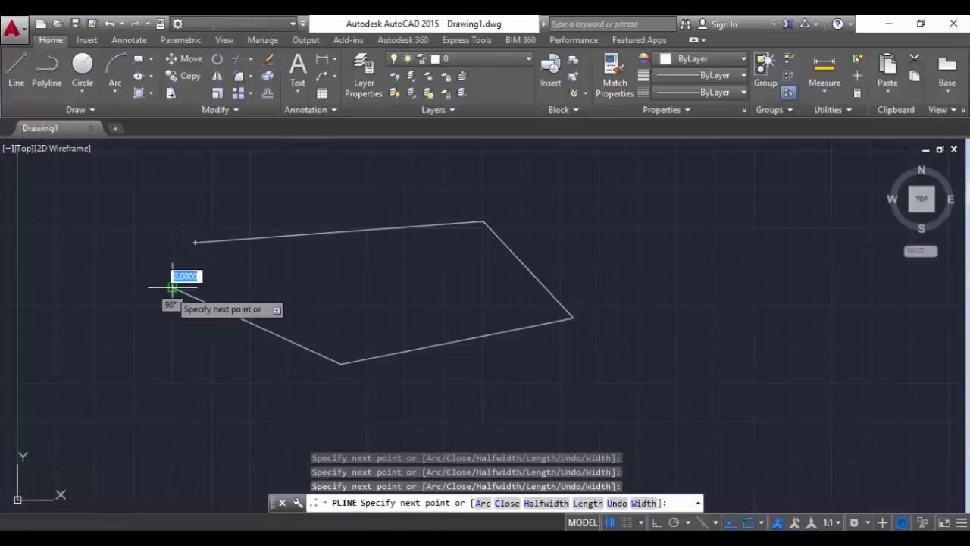
key(Escape)
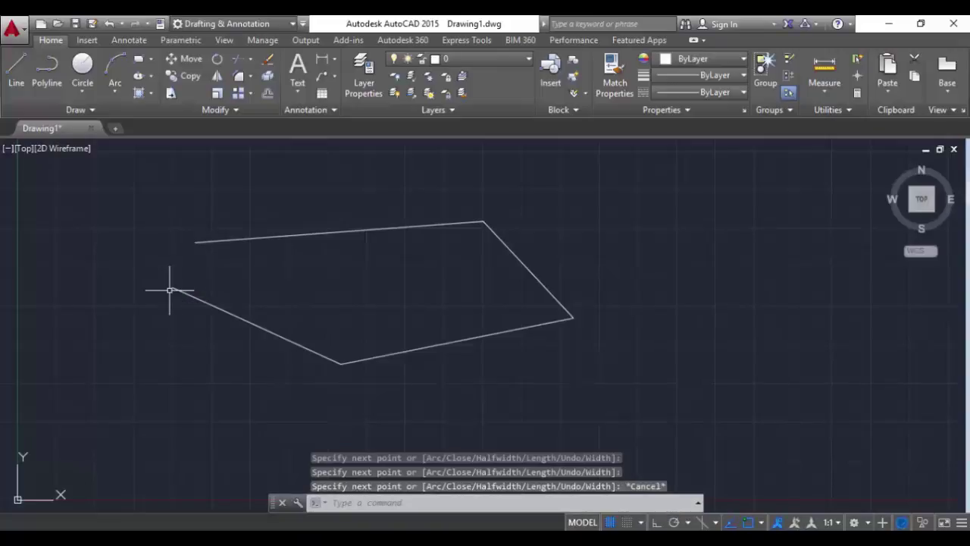
- Try the polyline edit Close and Open options on the polyline, closing and reopening it twice
text(PE)
key(Return)
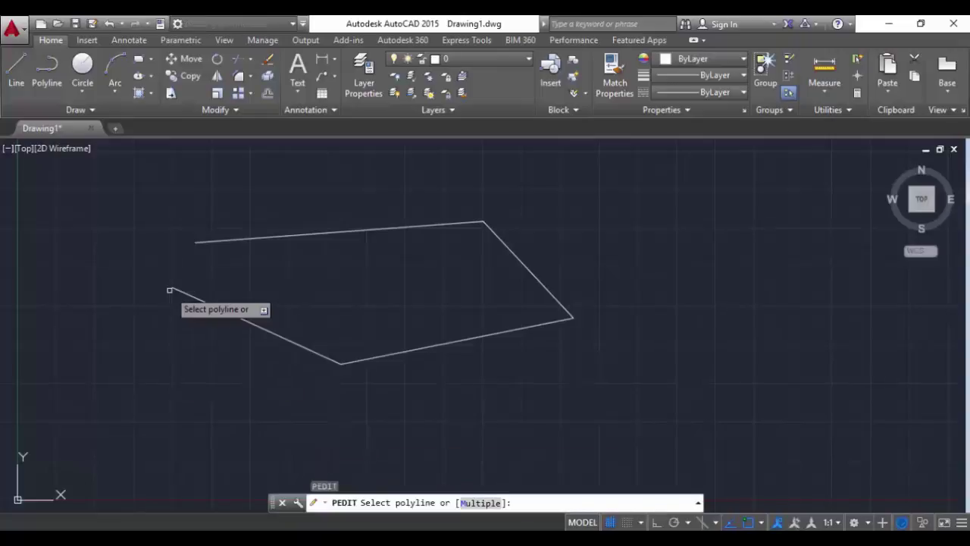
click(211, 305)
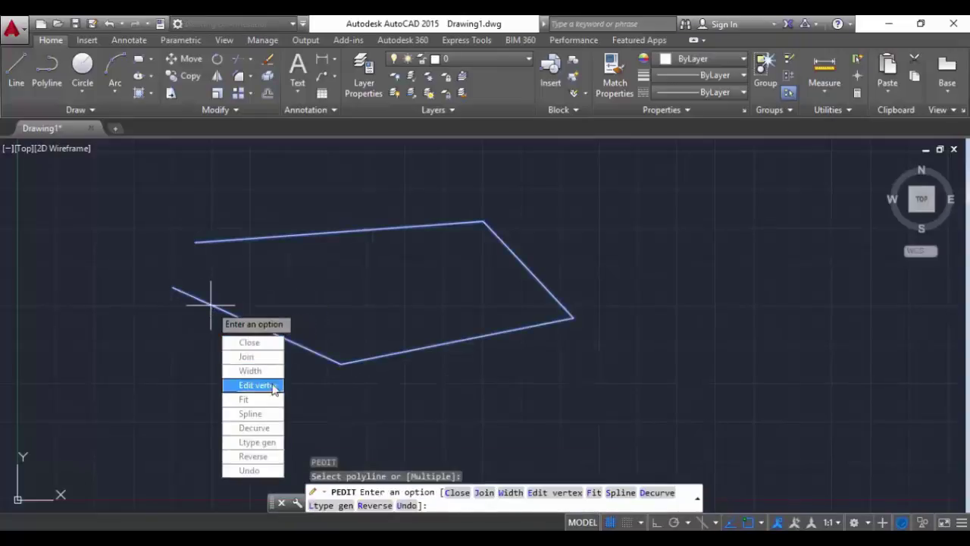
click(252, 347)
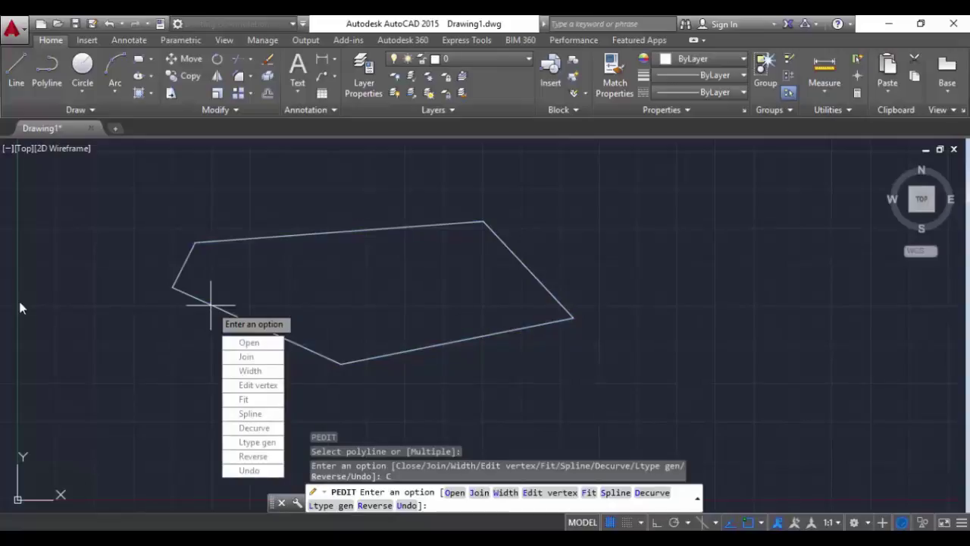
click(260, 346)
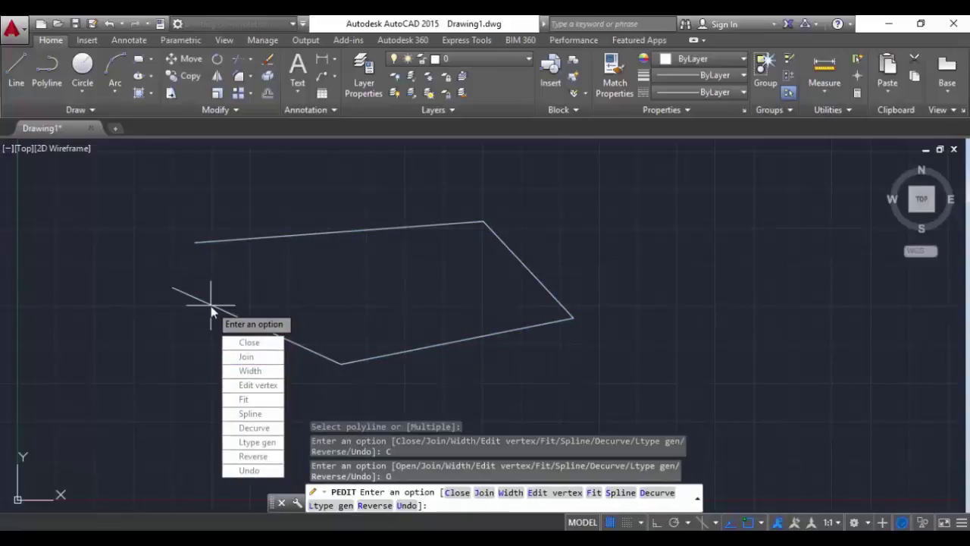
click(262, 342)
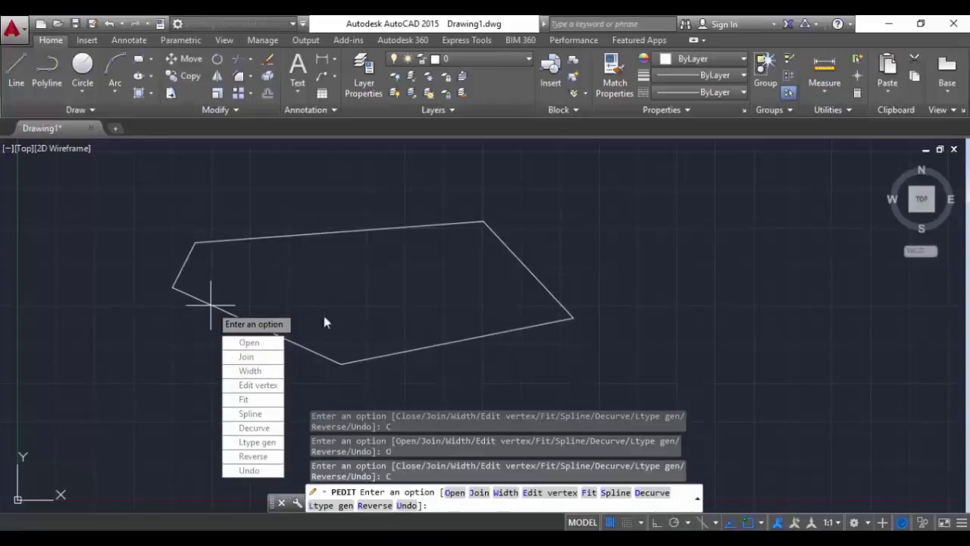
click(250, 343)
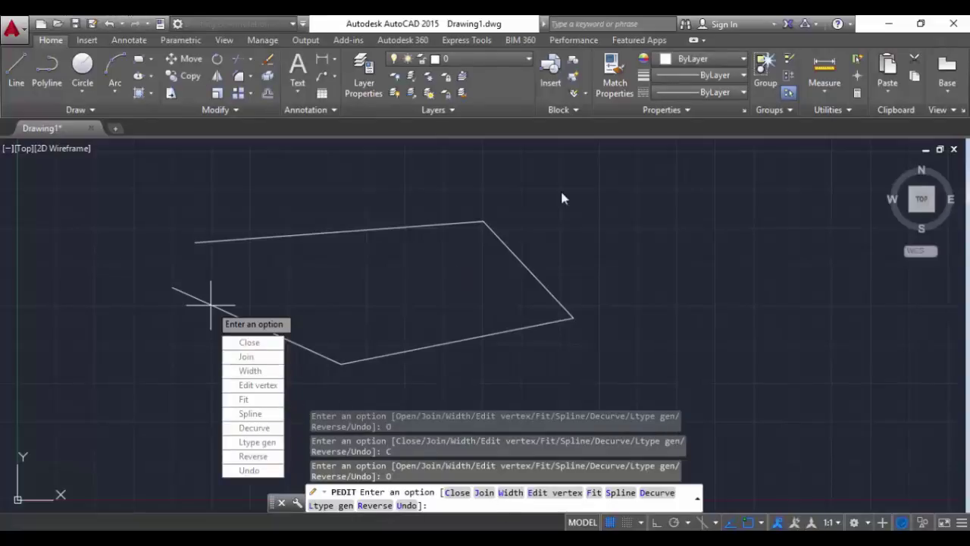
key(Escape)
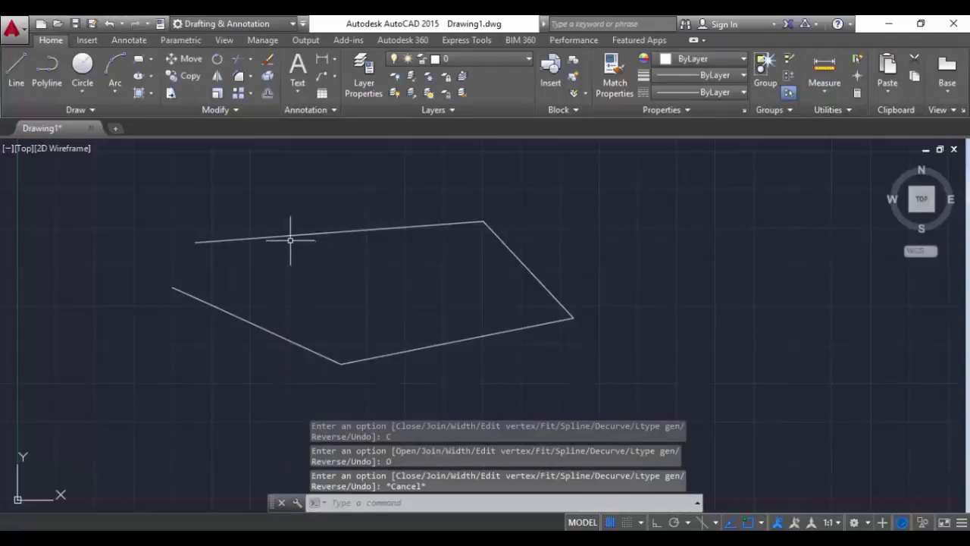
- Draw a second open polyline with three segments, starting at the first polyline's lower-left endpoint and looping round to the left
scroll(206, 260, up, 2)
middle_drag(162, 271, 312, 267)
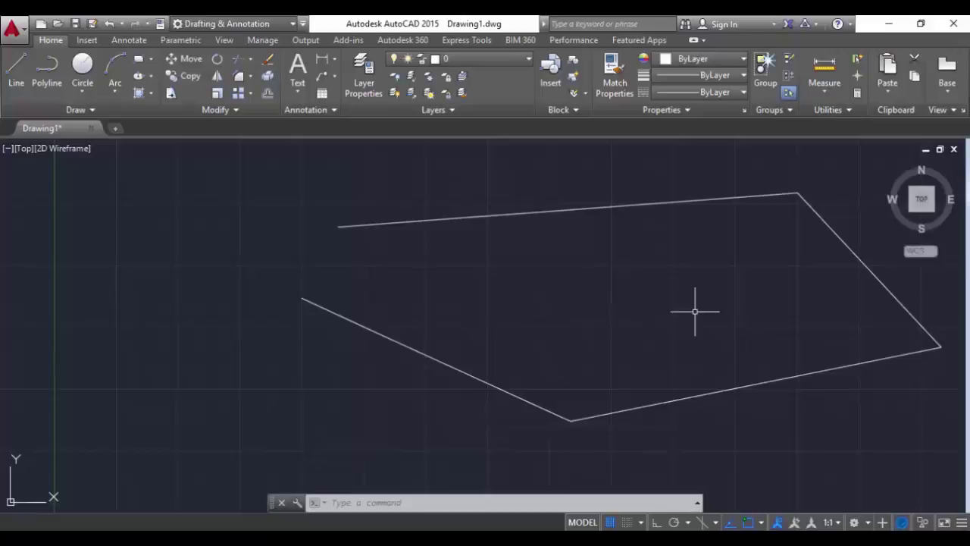
text(pl)
key(Return)
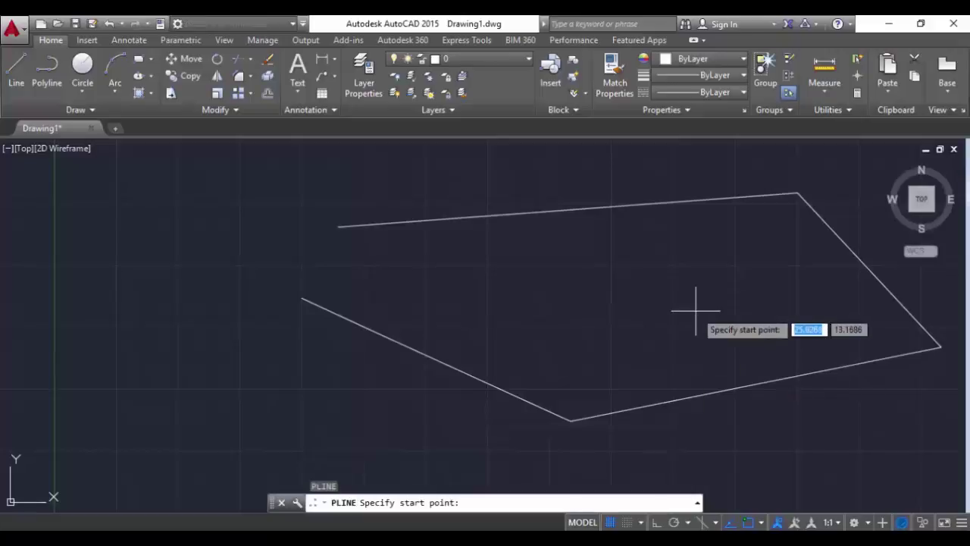
click(301, 298)
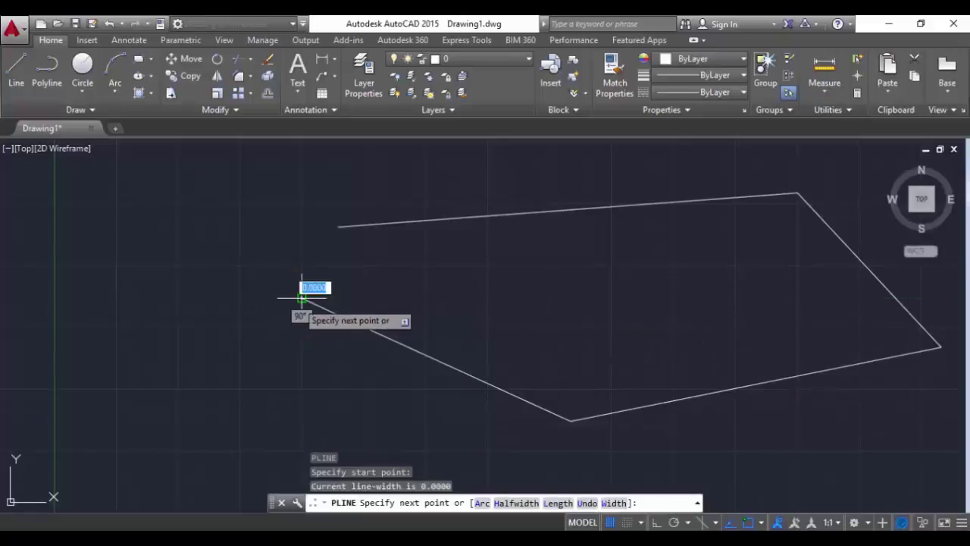
click(231, 387)
click(153, 271)
click(228, 212)
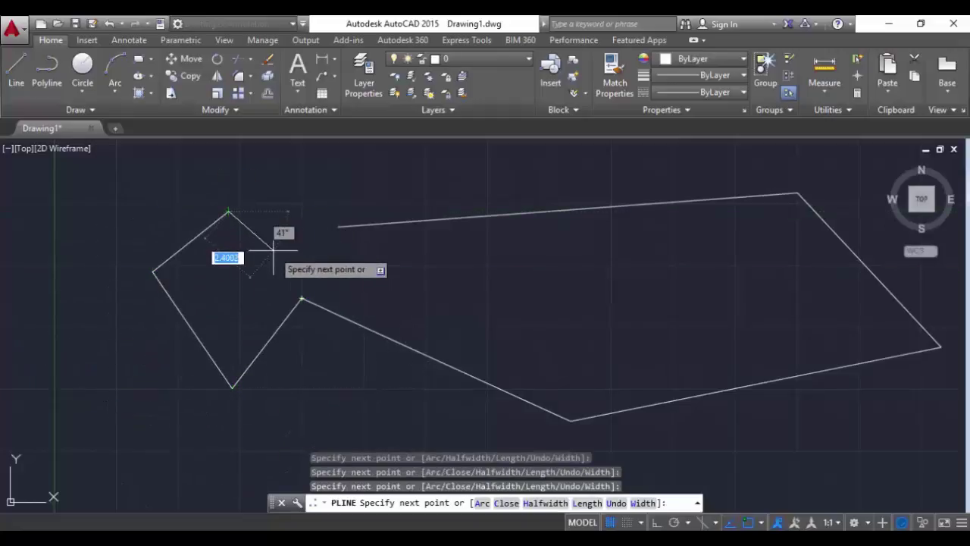
key(Escape)
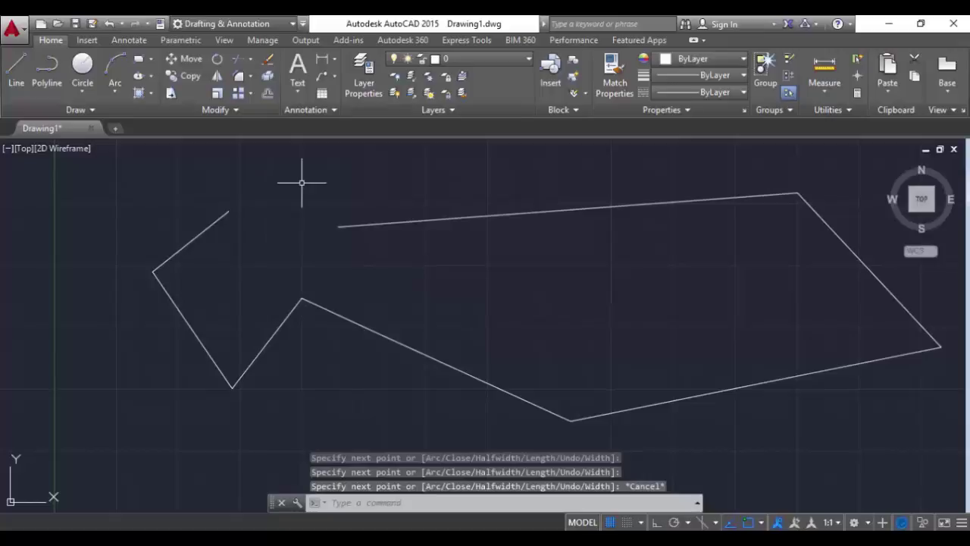
- Join the large polyline and the small three-segment polyline into one object with polyline edit
text(PE)
key(Return)
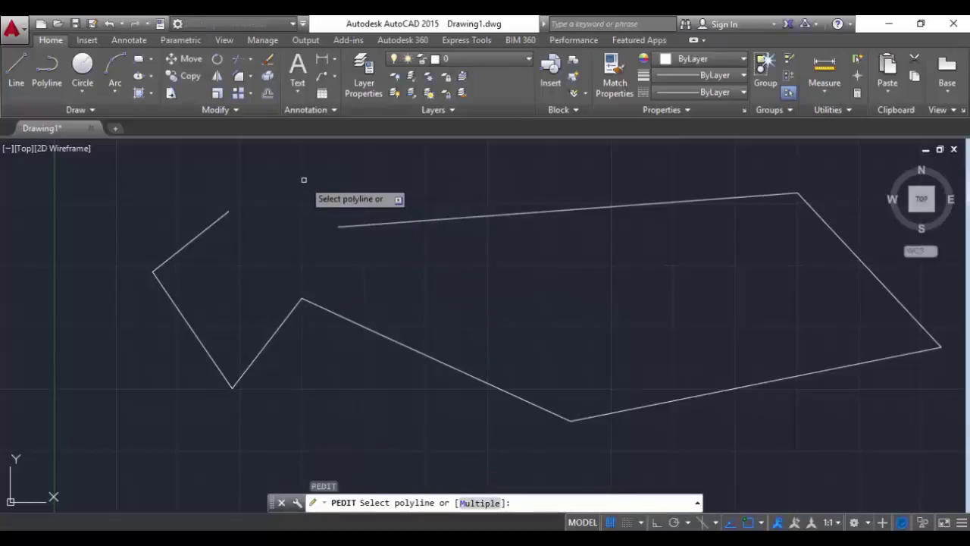
click(460, 215)
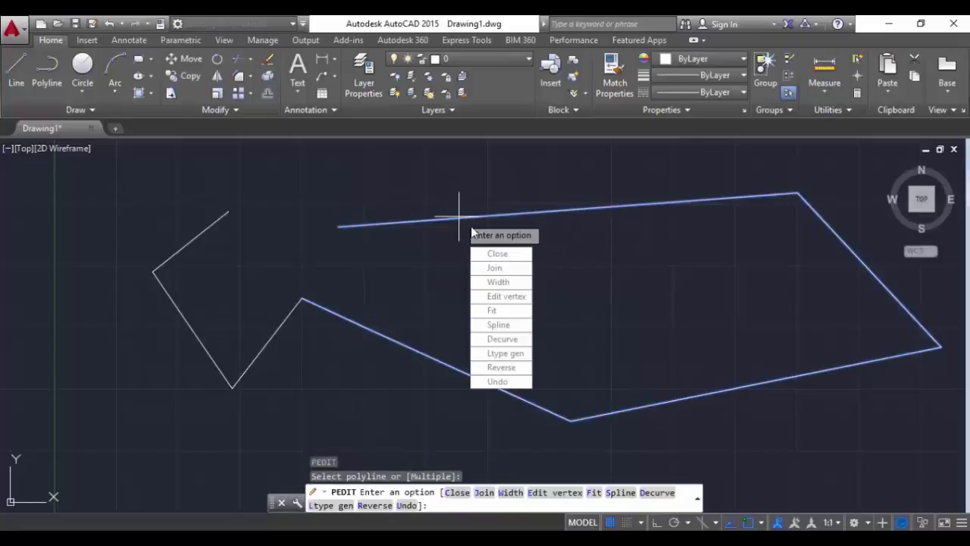
click(497, 268)
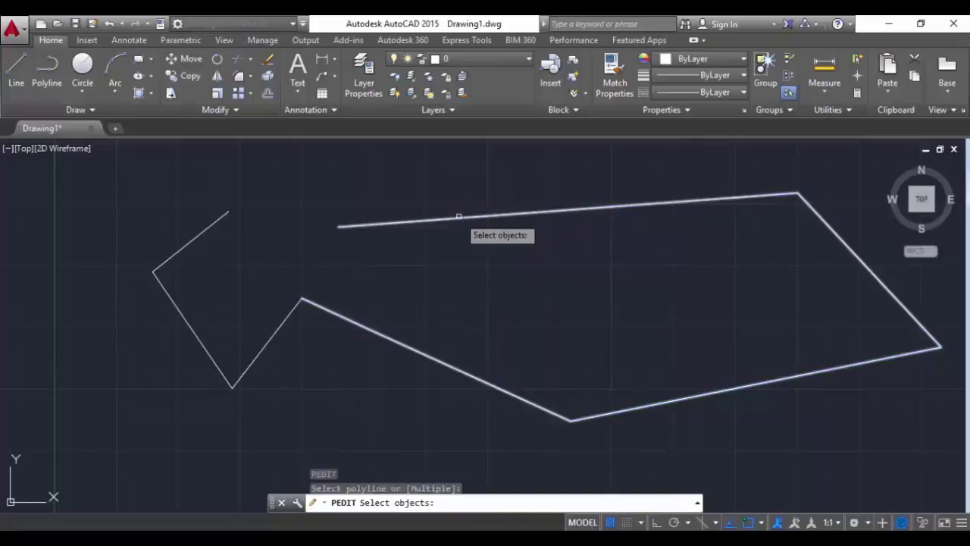
click(414, 221)
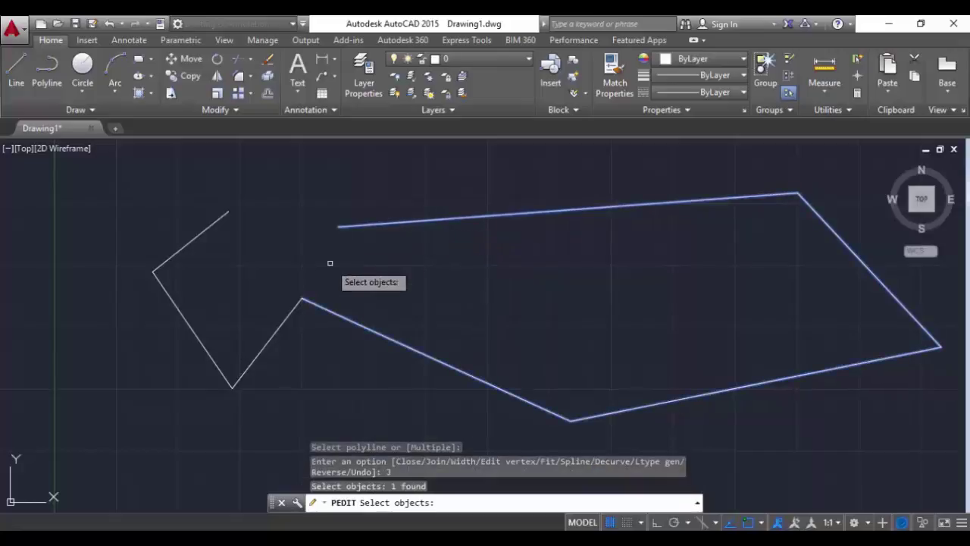
click(282, 320)
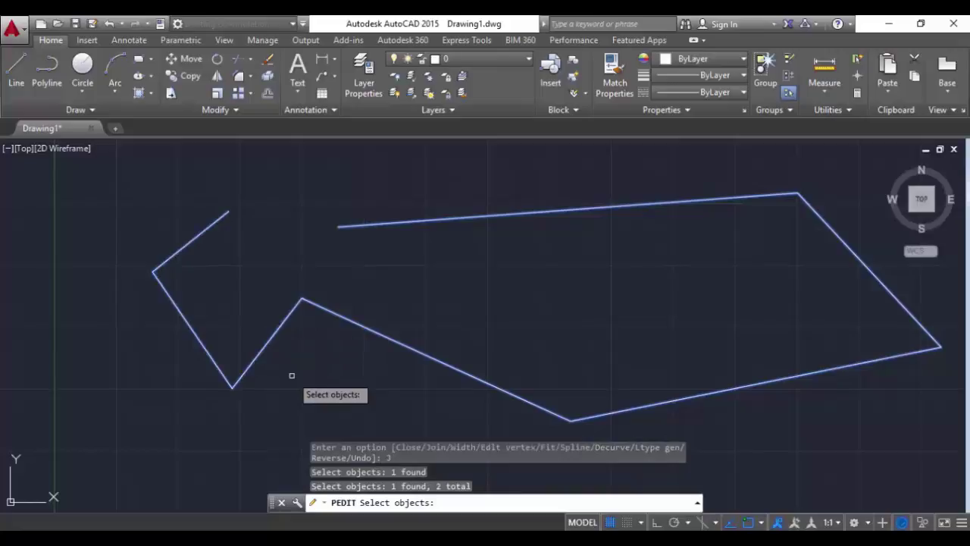
key(Return)
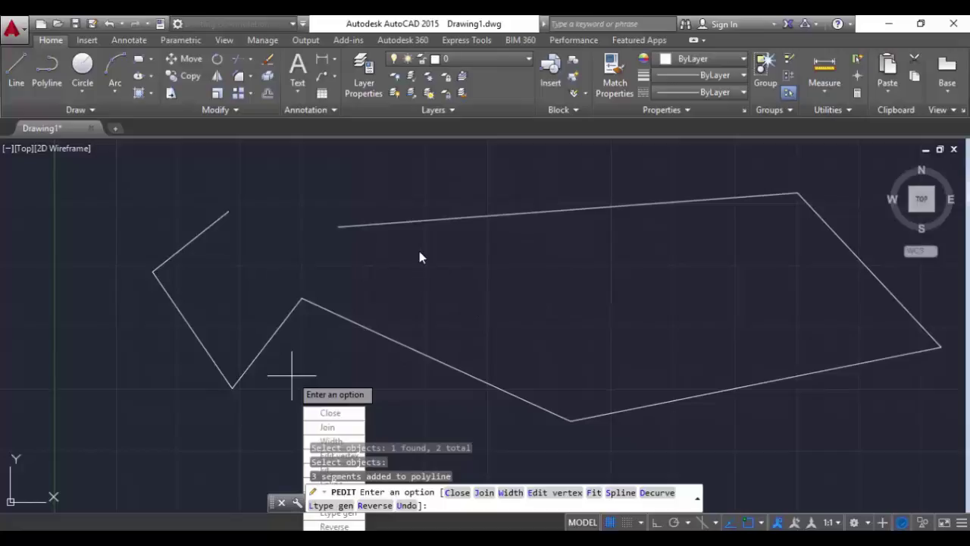
key(Escape)
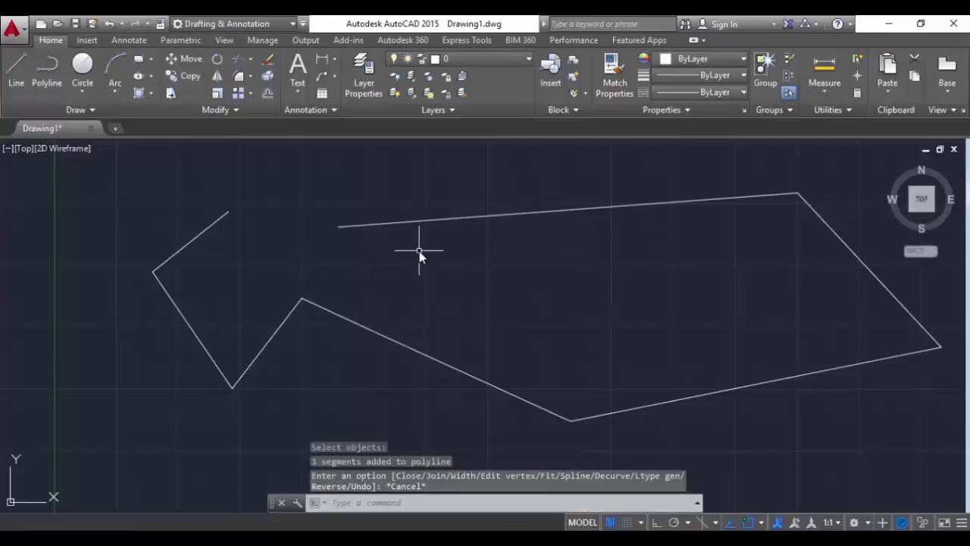
- Set the width of all segments of the joined polyline to 4 with polyline edit
click(387, 332)
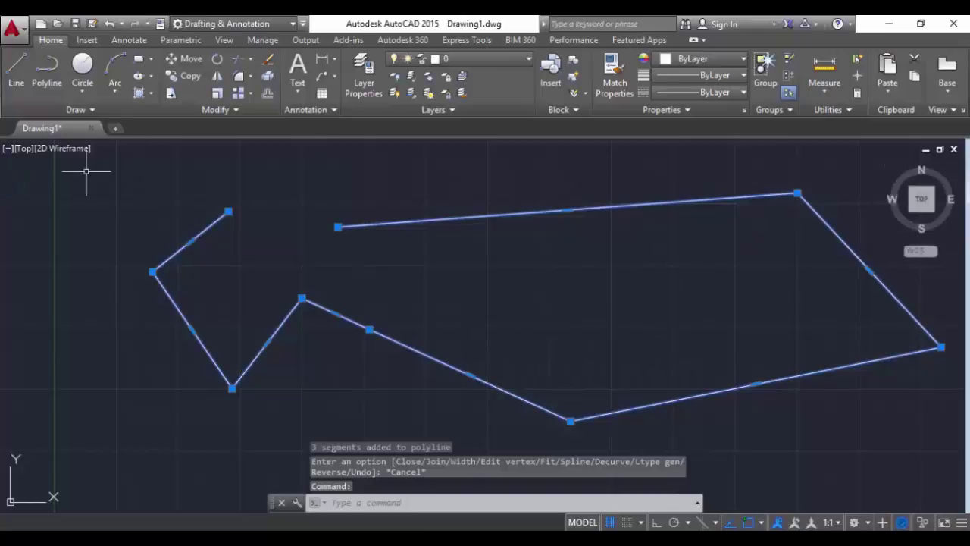
text(PE)
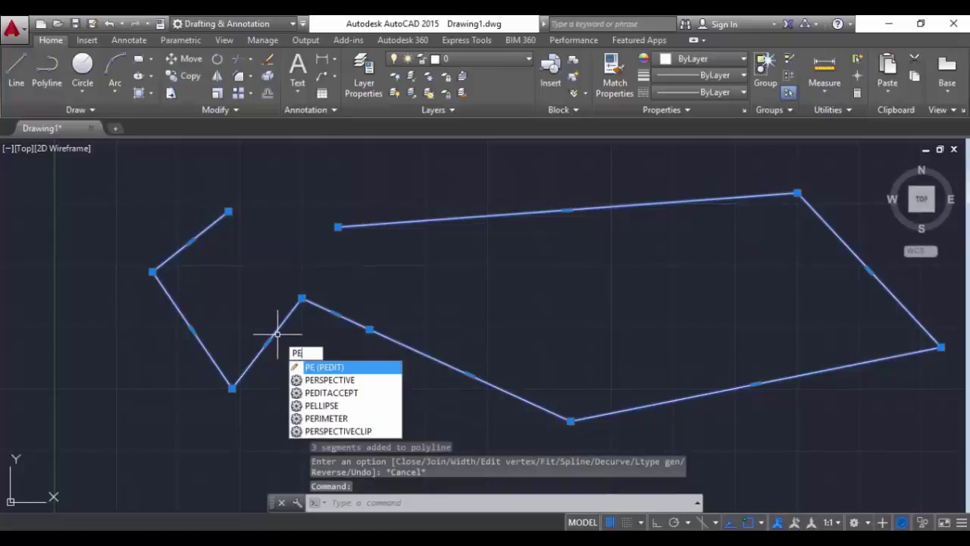
key(Return)
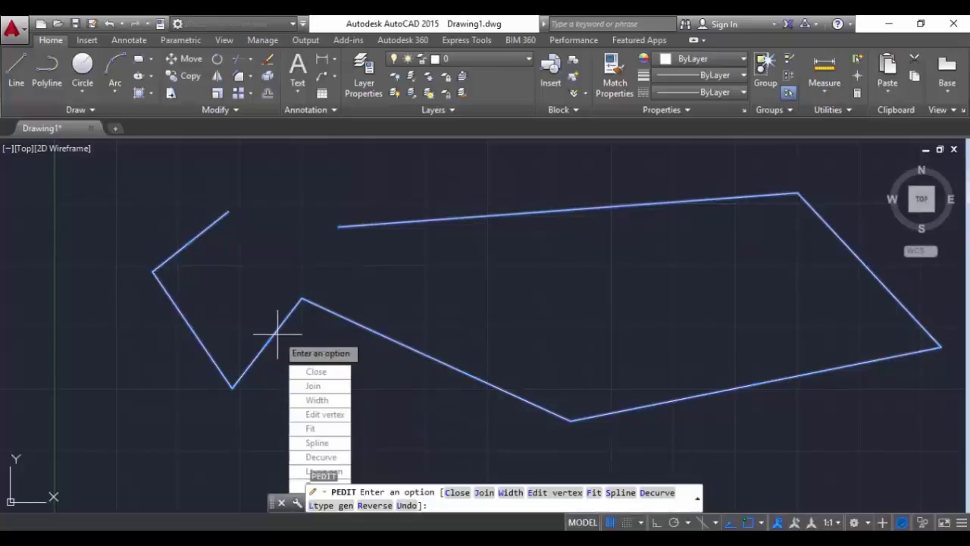
click(326, 399)
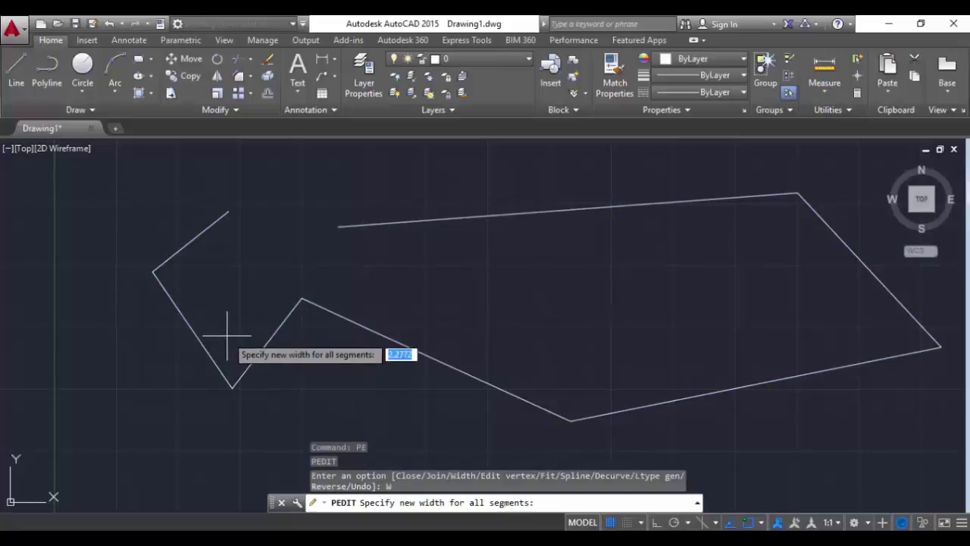
text(4)
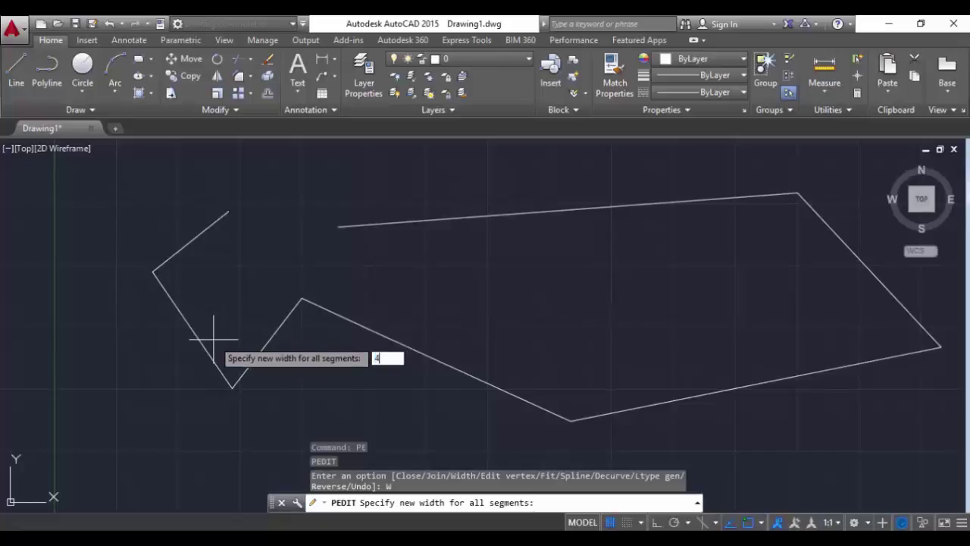
key(Return)
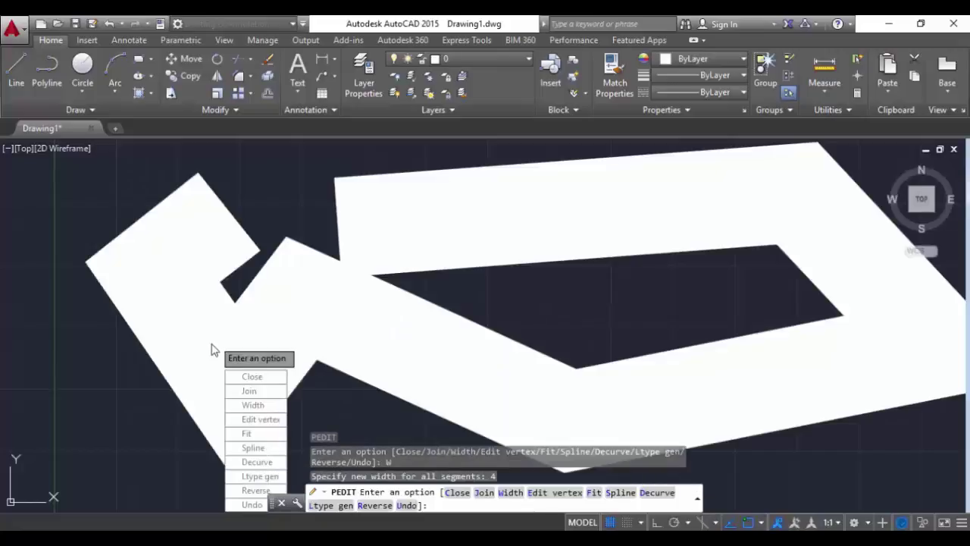
- Set the width of all segments back to 0 and apply the Fit curve option to the joined polyline
click(245, 407)
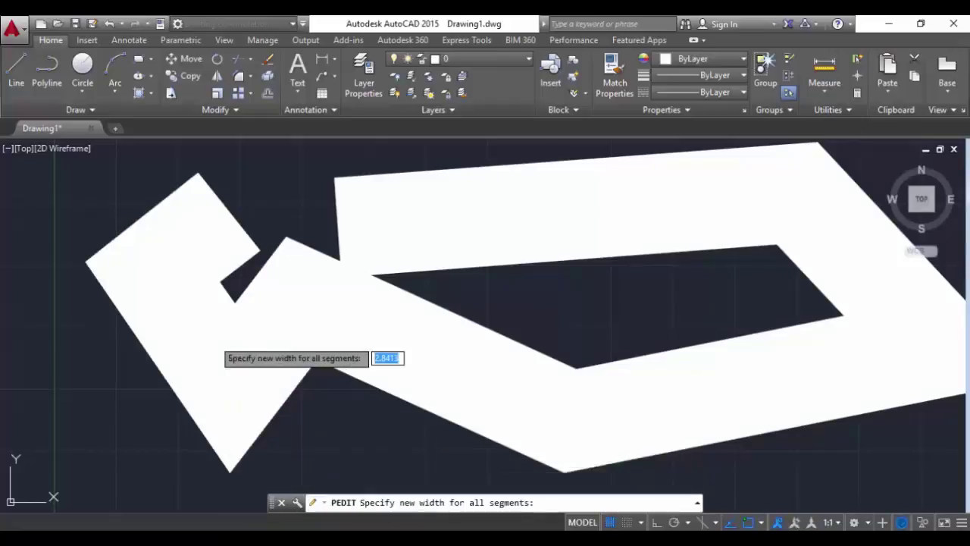
text(0)
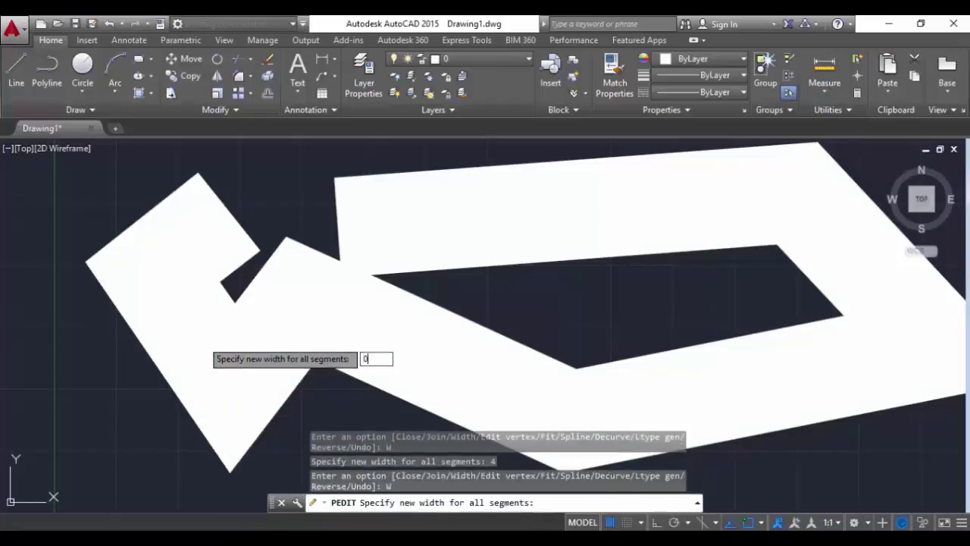
key(Return)
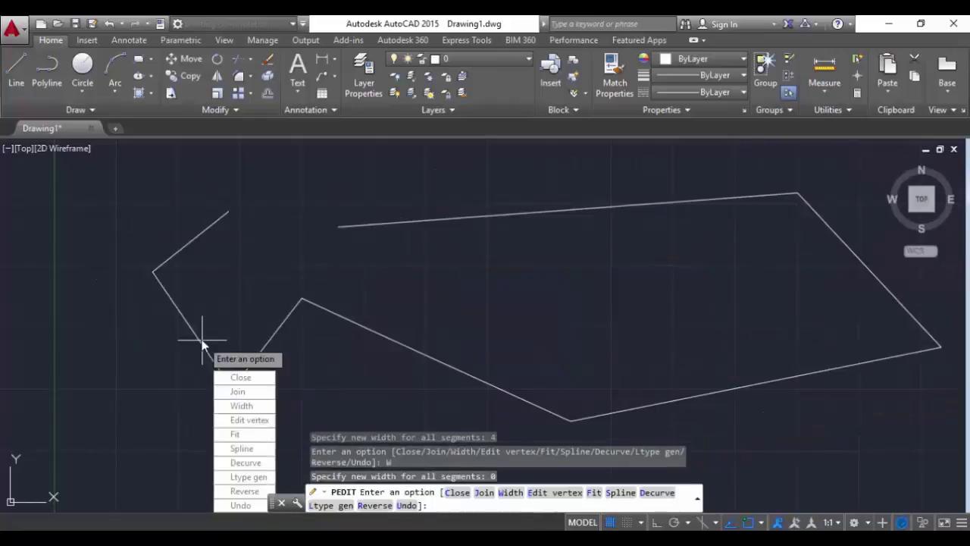
click(268, 435)
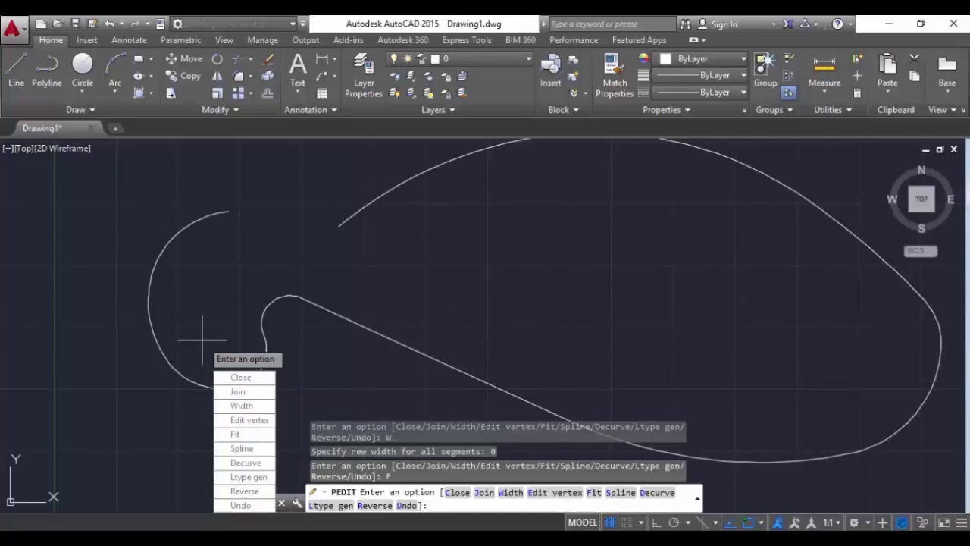
- Apply the Spline option to the joined polyline, then straighten it with Decurve and end polyline edit
middle_drag(538, 316, 508, 324)
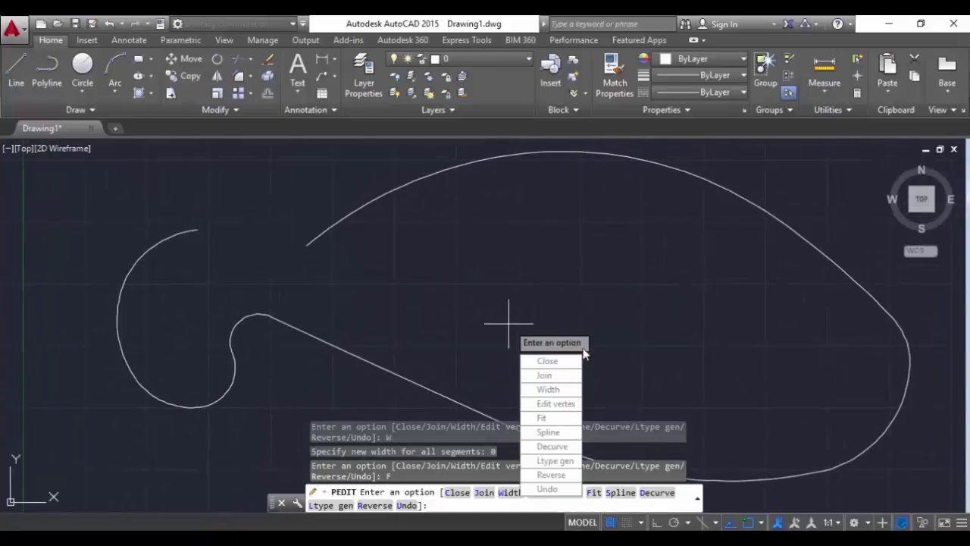
click(568, 433)
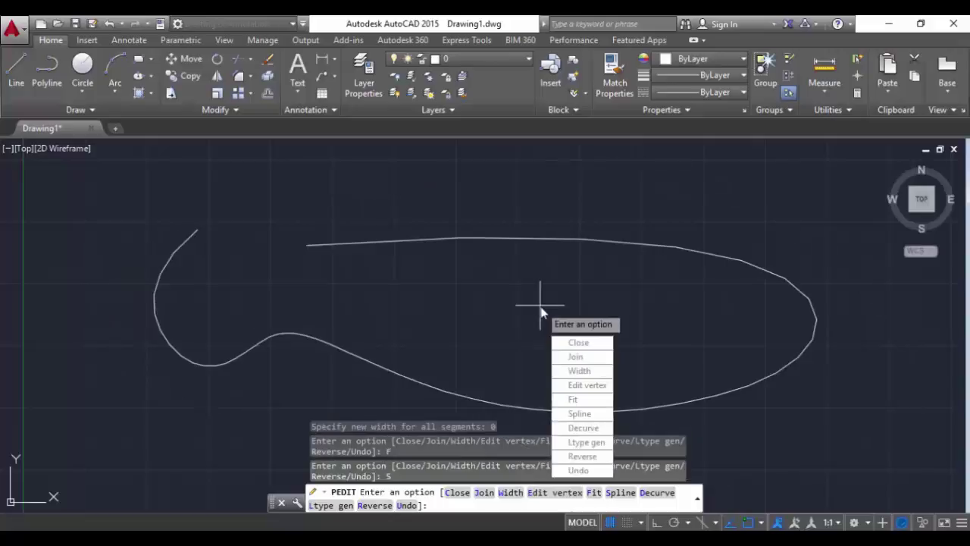
click(582, 428)
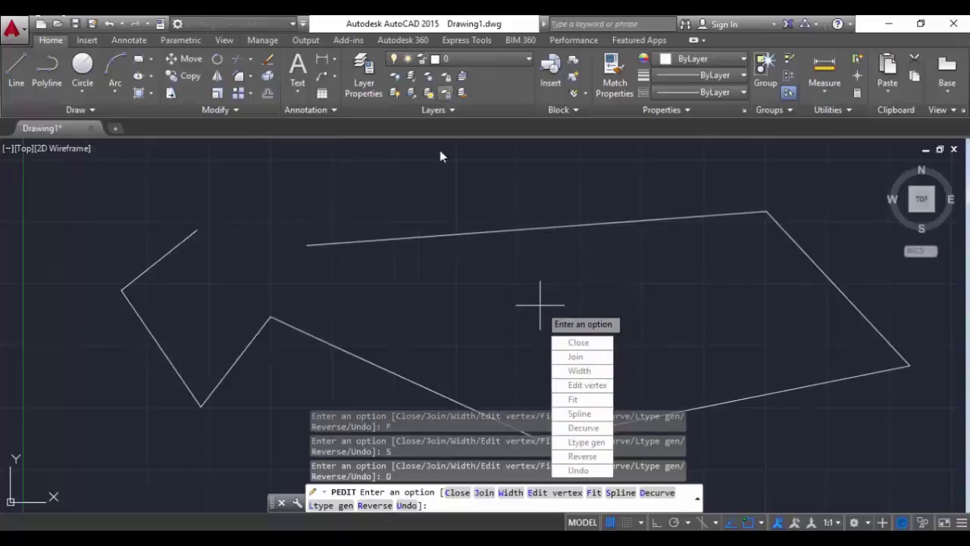
key(Escape)
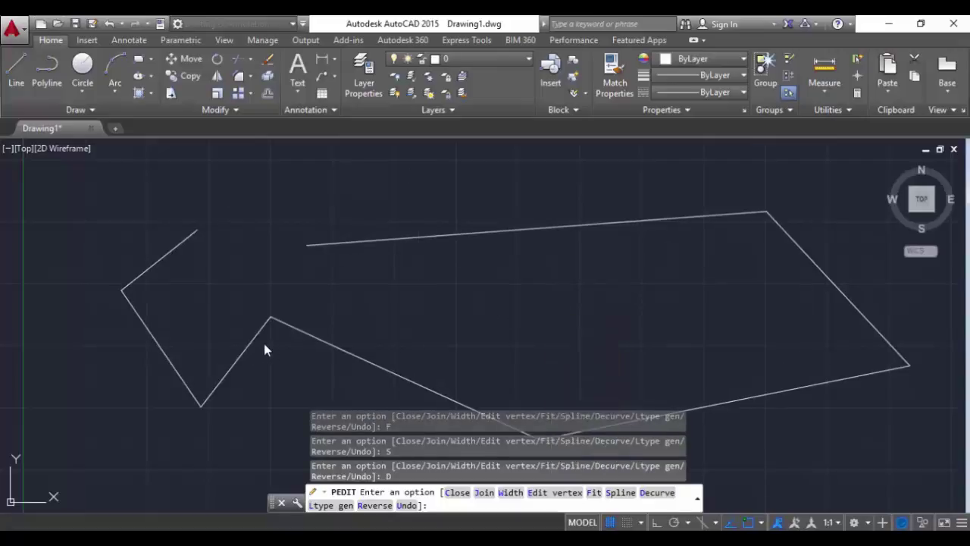
- Erase the joined polyline and start a new polyline with three straight segments zigzagging down to the right
click(316, 337)
key(Delete)
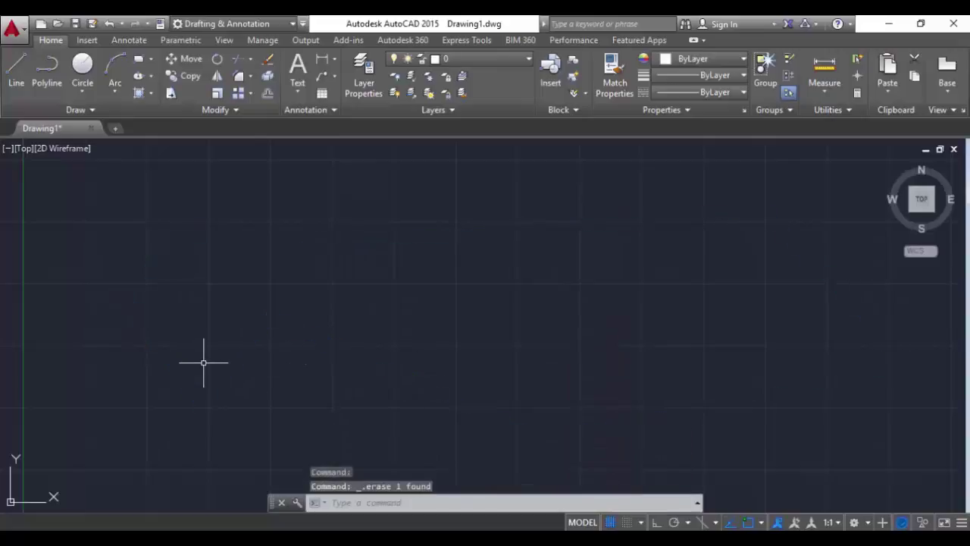
text(PL)
key(Return)
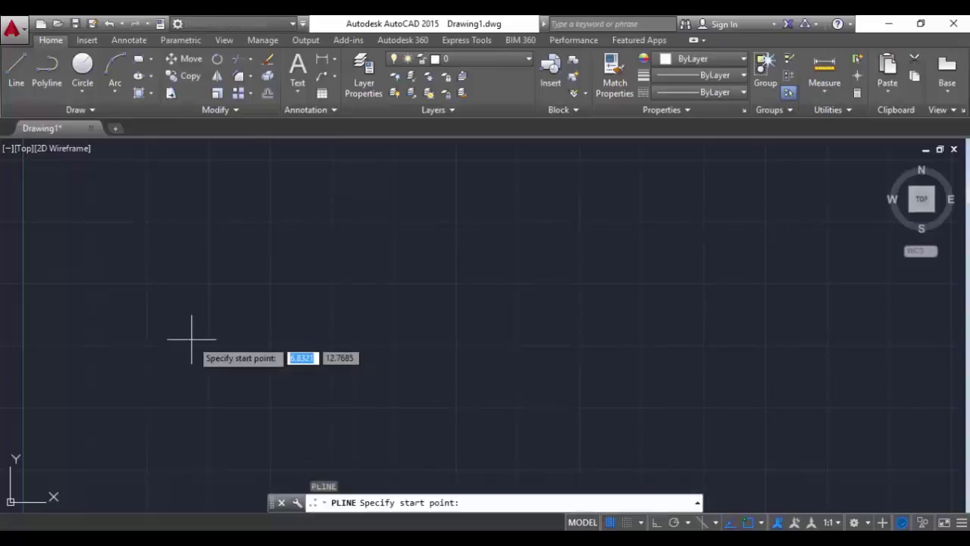
click(217, 262)
click(409, 321)
click(538, 282)
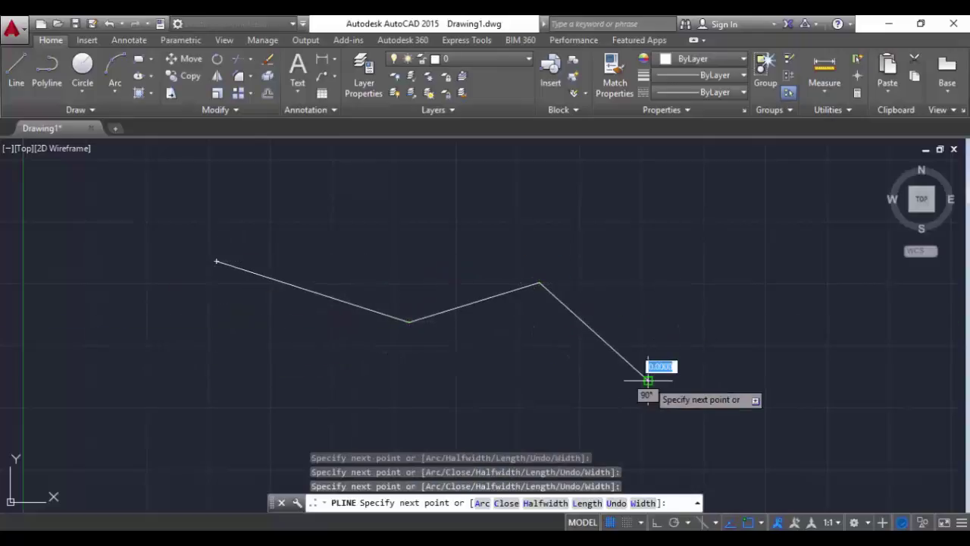
- Continue the polyline with four arc segments that loop round the right end and back over the top to its start point
text(A)
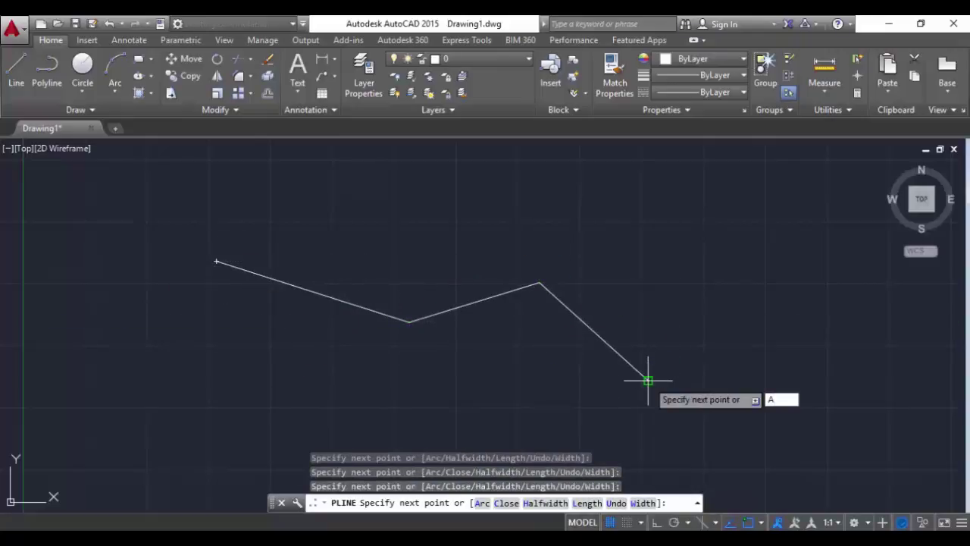
key(Return)
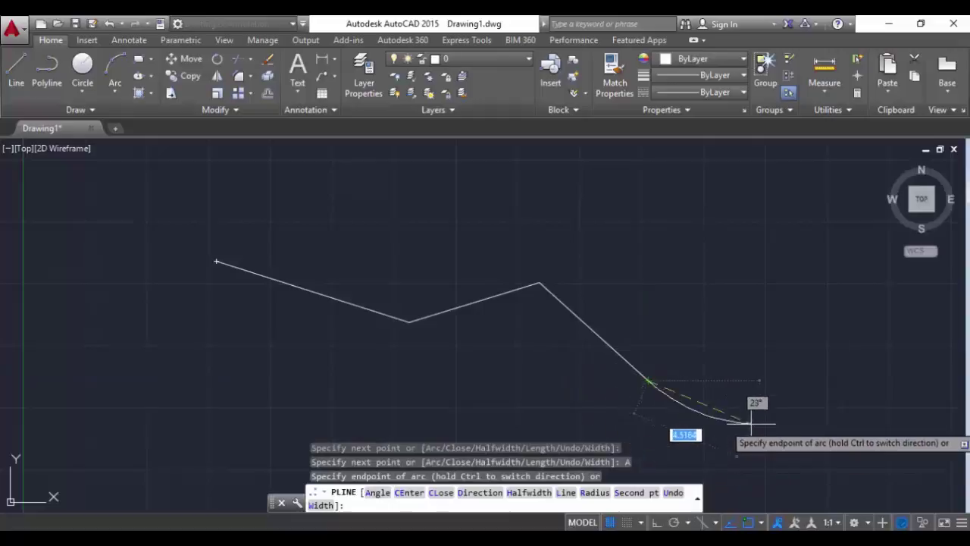
click(762, 317)
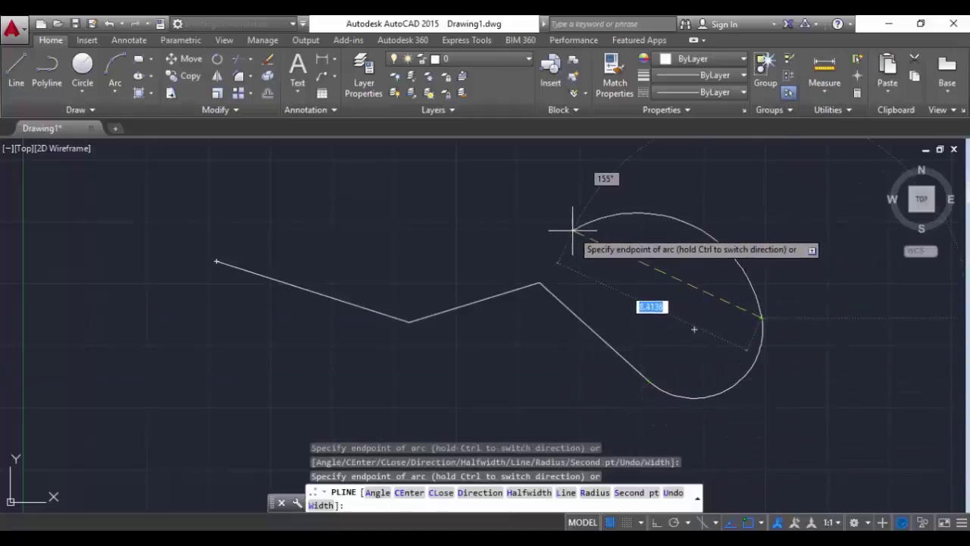
click(343, 205)
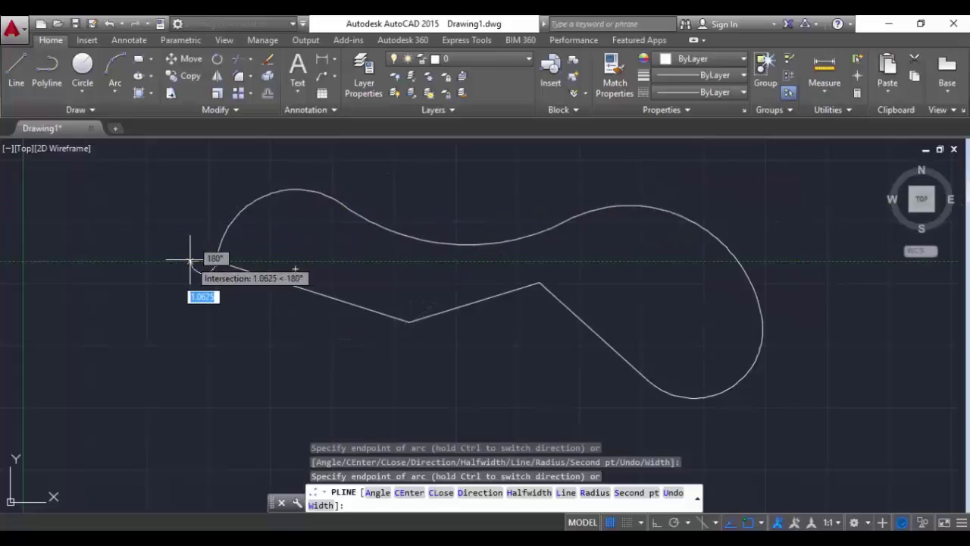
click(190, 260)
key(Escape)
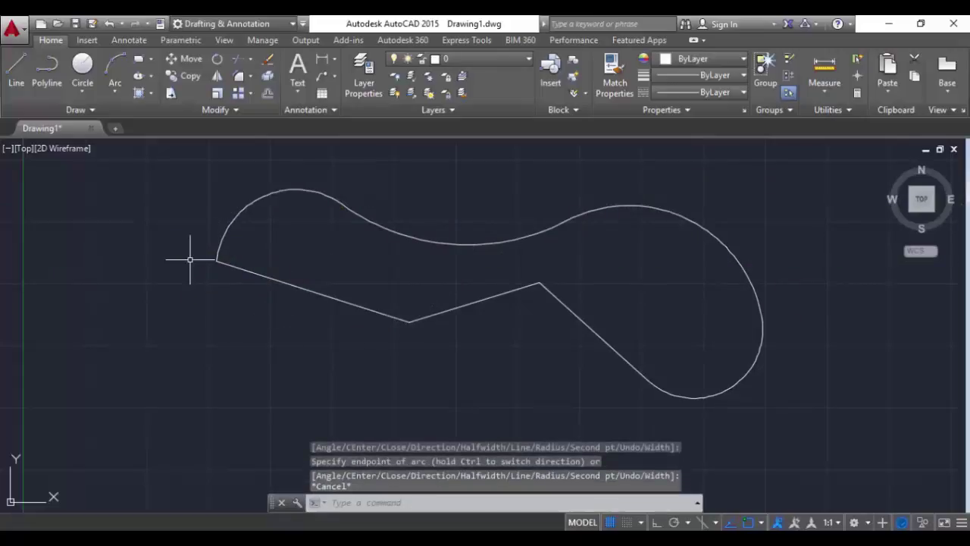
- Straighten all arc segments of the new polyline with the Decurve option of polyline edit
text(PE)
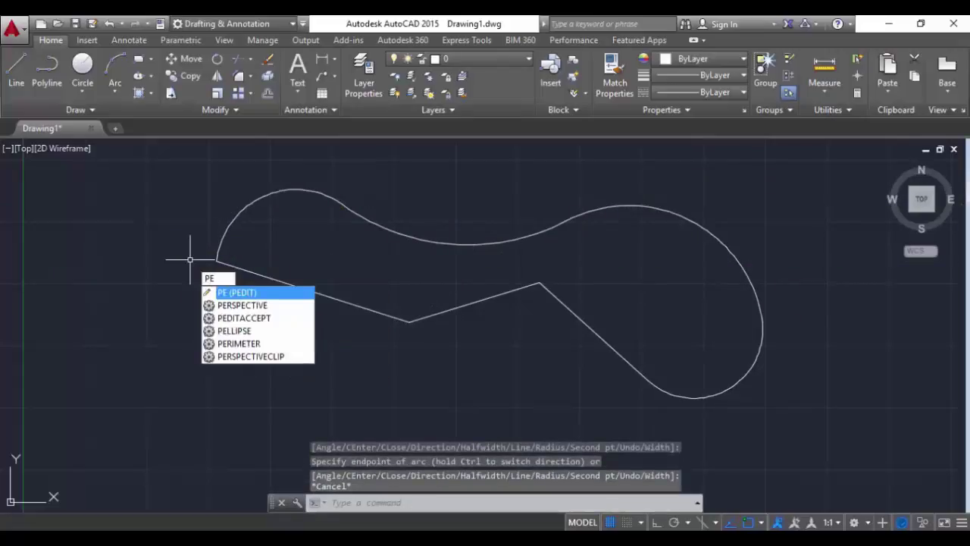
key(Return)
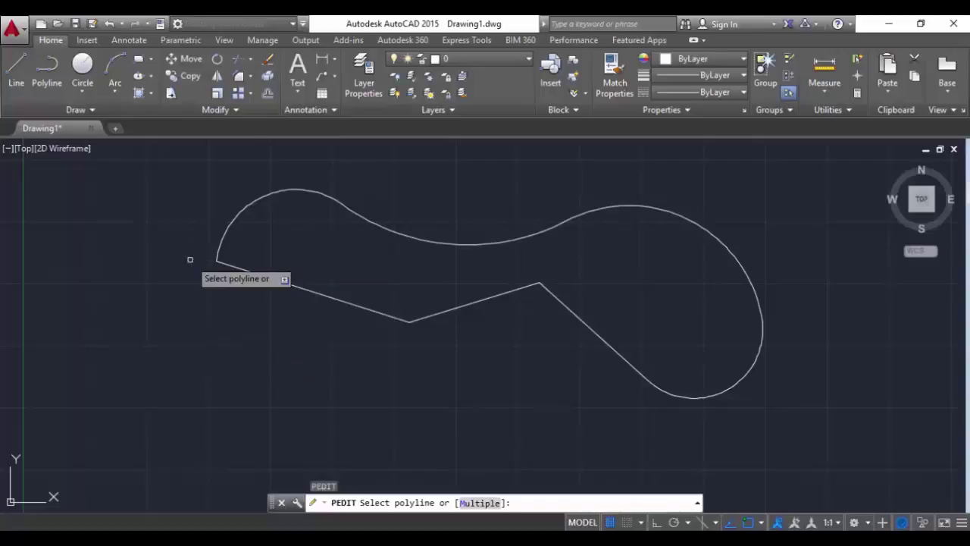
click(232, 267)
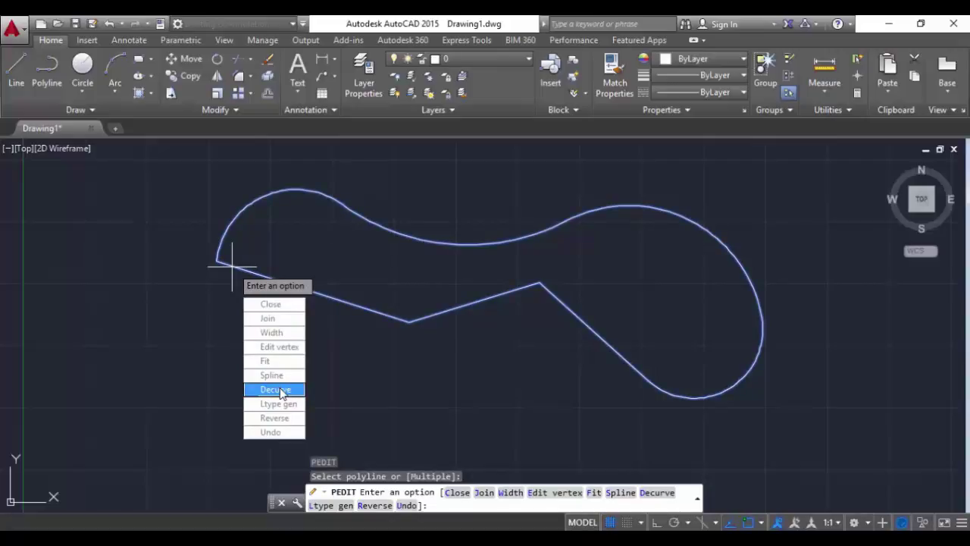
click(278, 389)
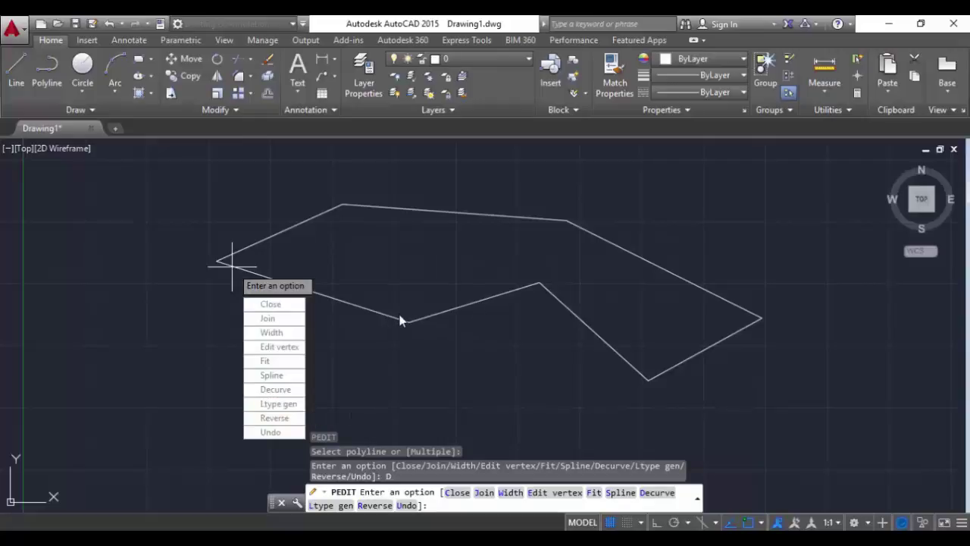
key(Escape)
- Load the DASHDOTX2 linetype from acad.lin into the drawing
click(467, 305)
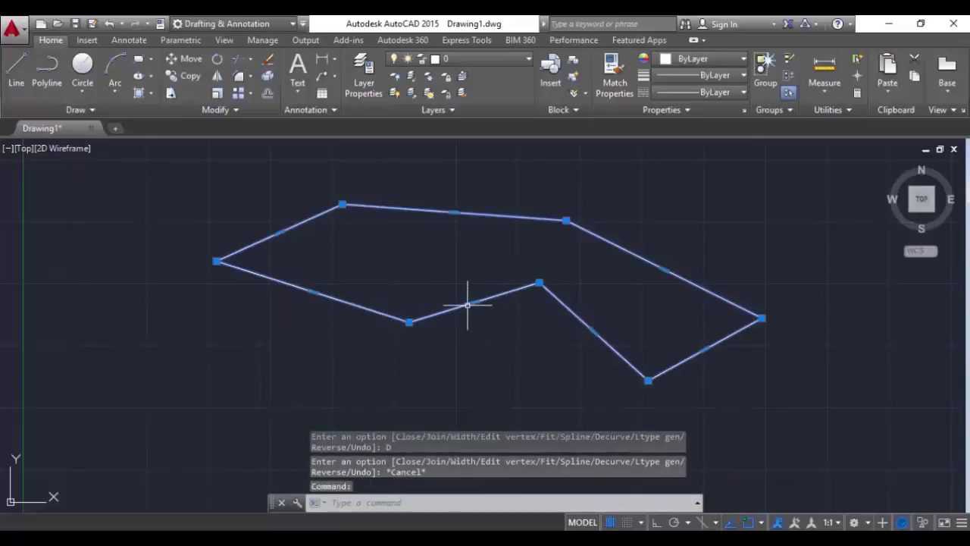
click(728, 93)
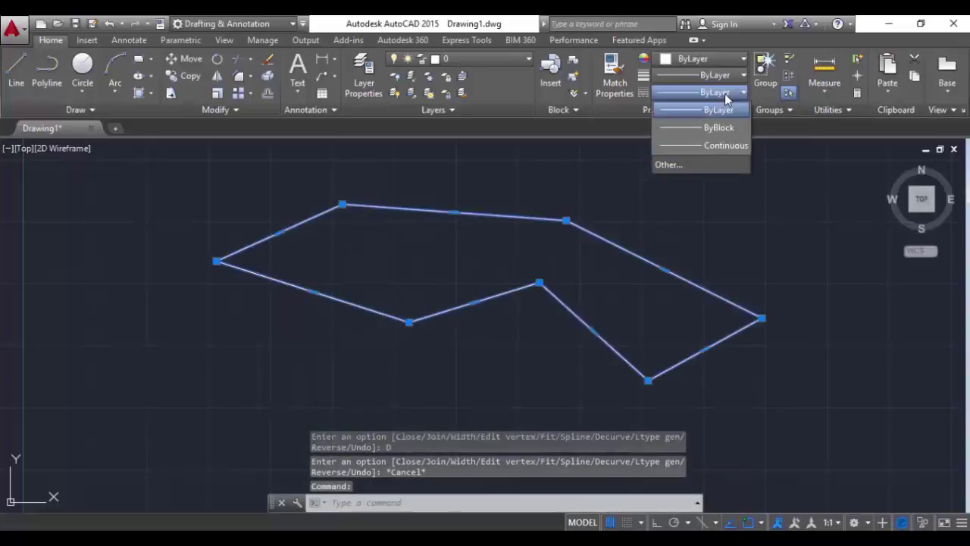
click(709, 164)
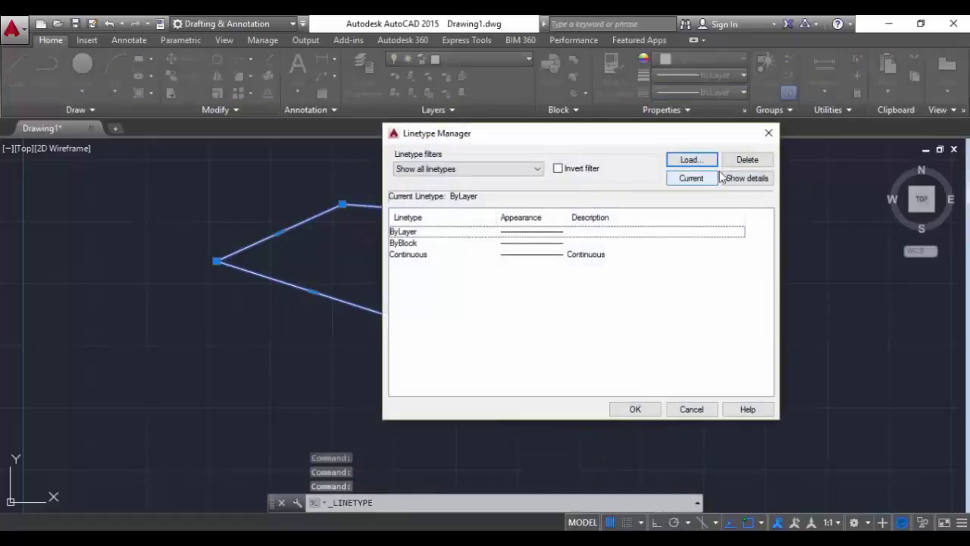
click(687, 161)
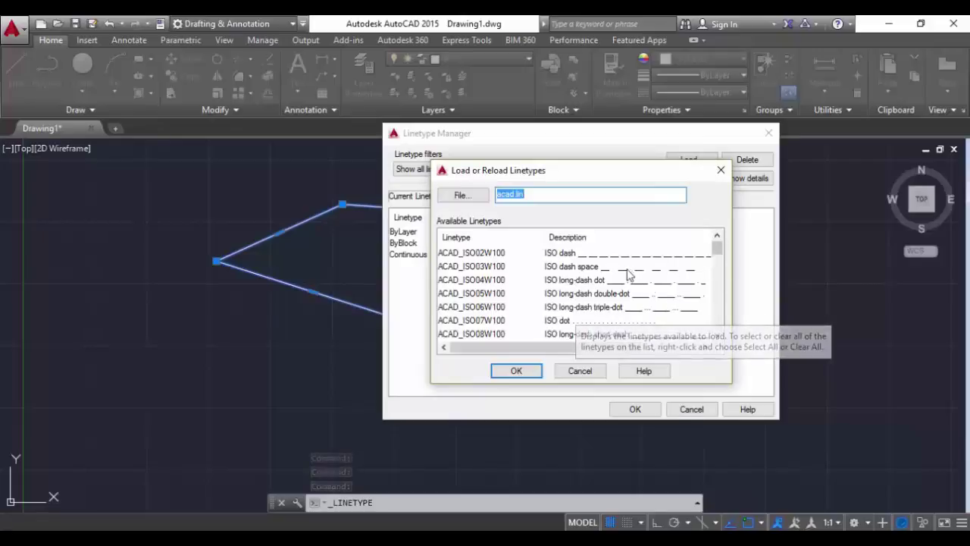
drag(717, 254, 726, 288)
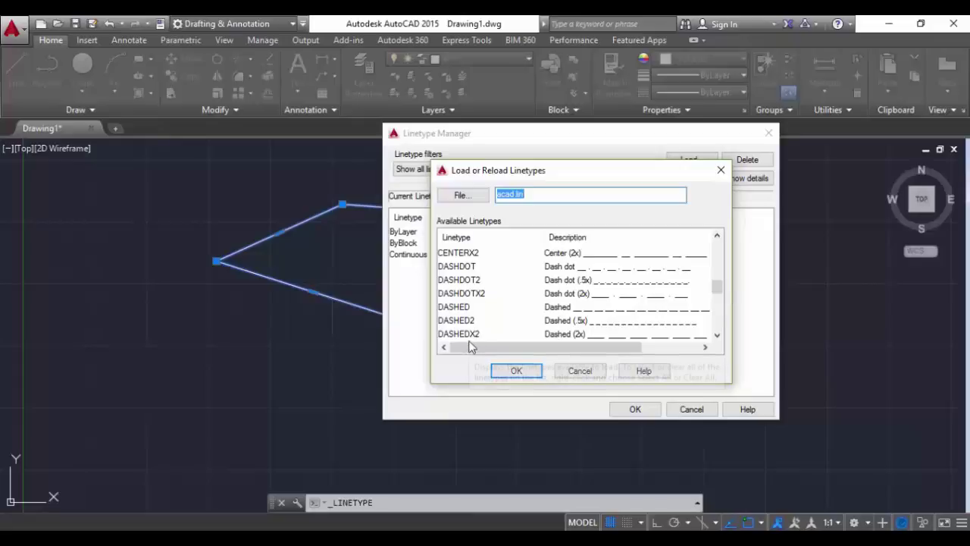
click(459, 294)
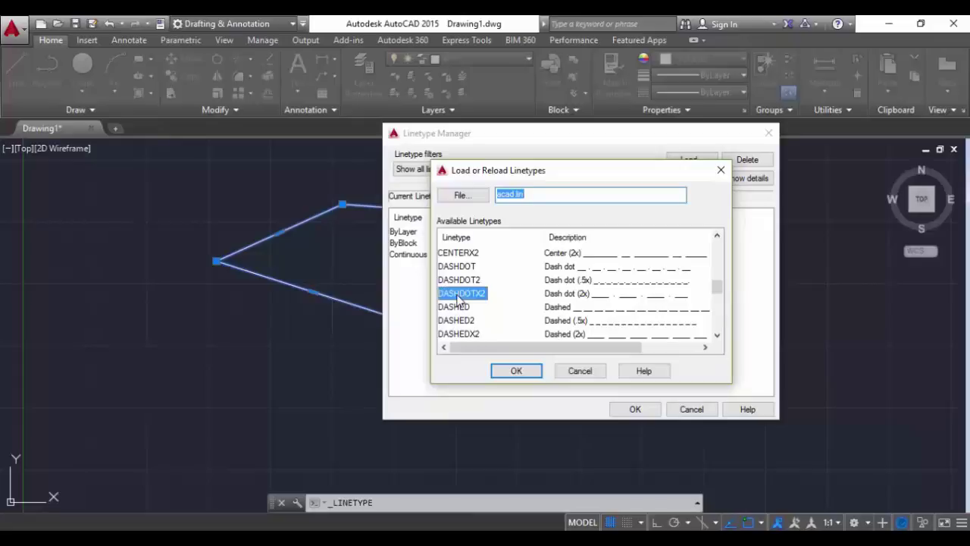
click(517, 369)
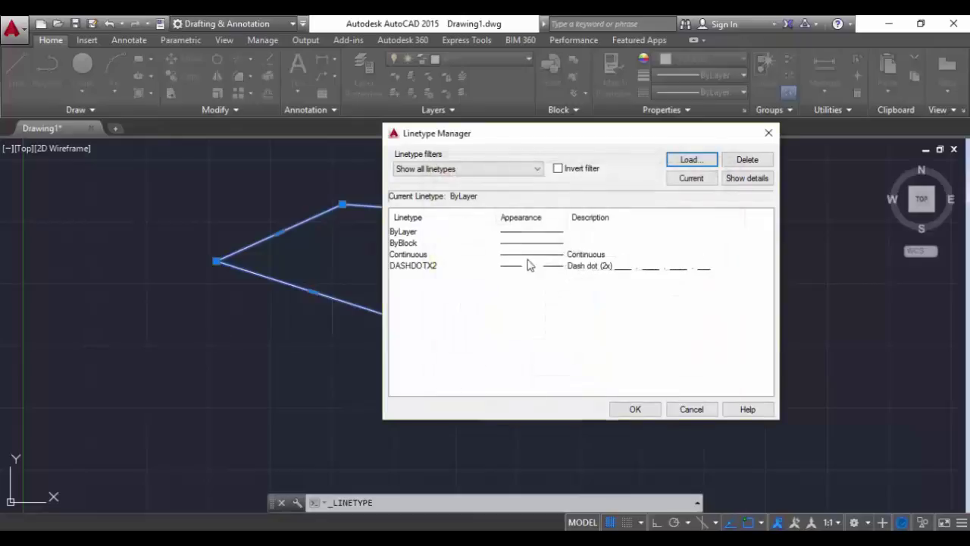
click(534, 267)
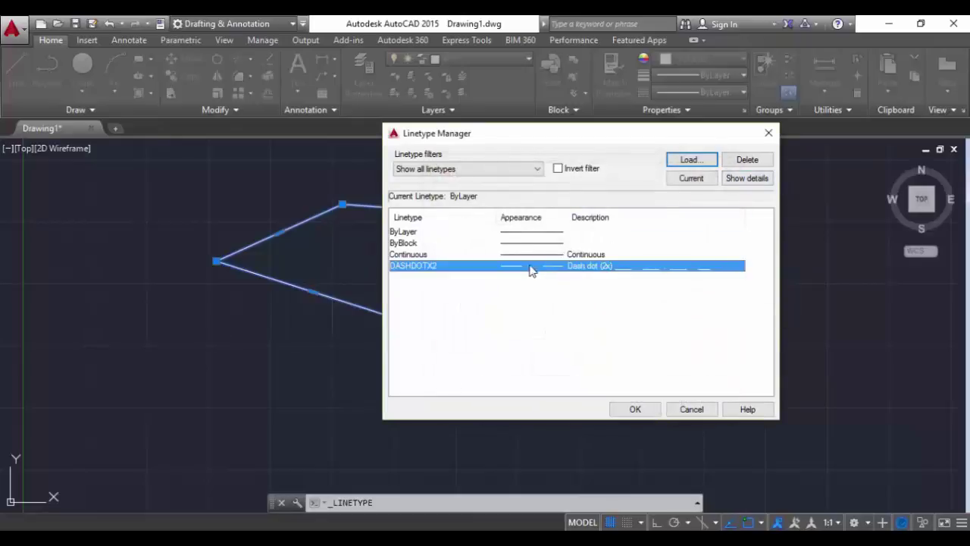
click(637, 408)
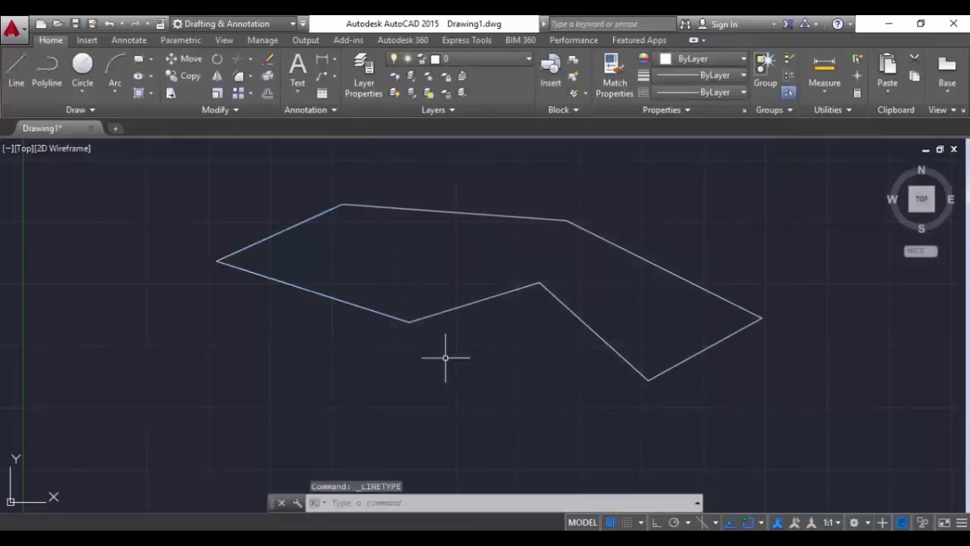
- Assign the DASHDOTX2 linetype to the closed polyline
click(520, 214)
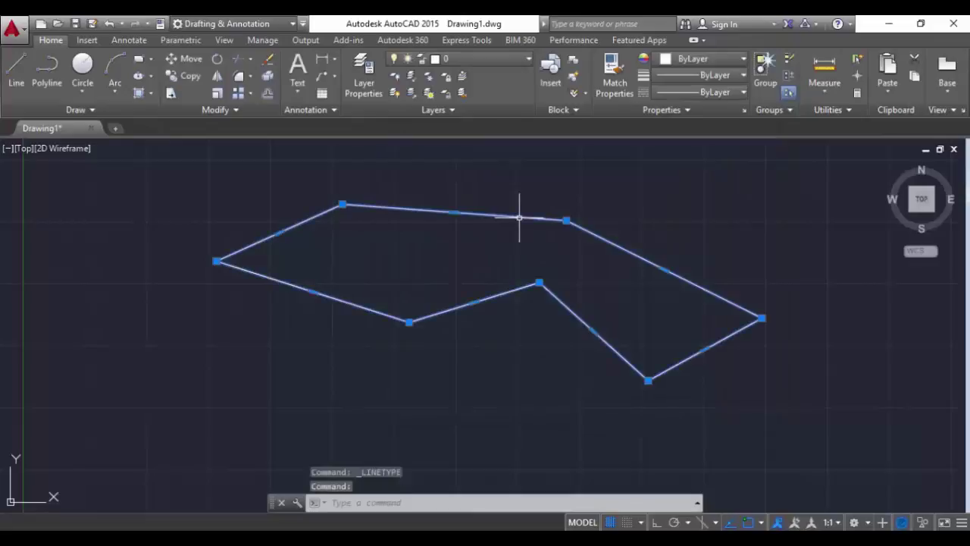
click(701, 92)
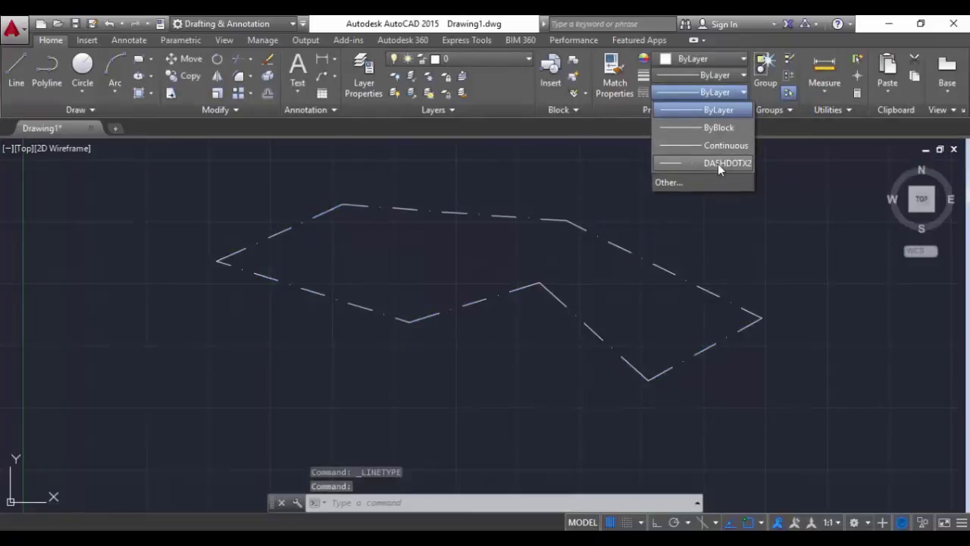
click(717, 164)
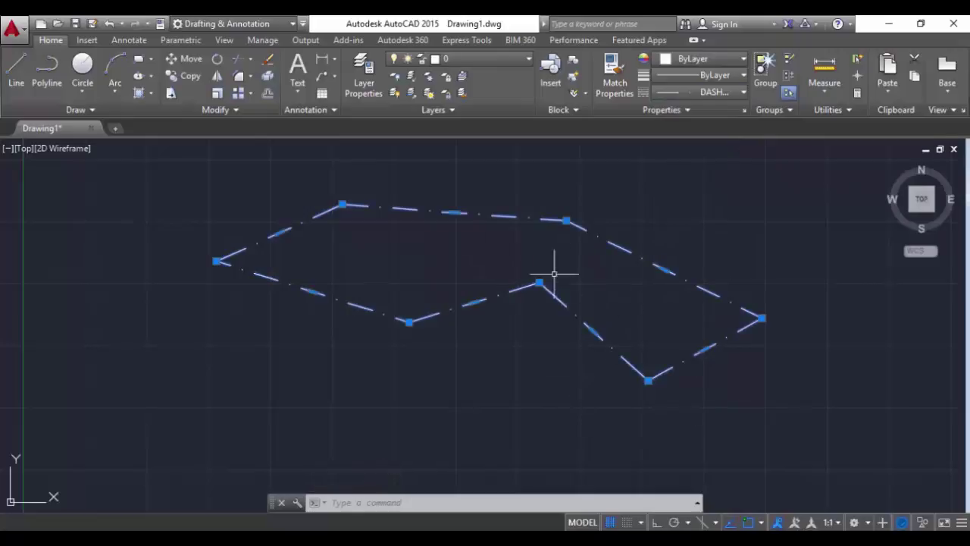
- Turn linetype generation (Ltype gen) ON for the dash-dot polyline with polyline edit
middle_drag(502, 405, 470, 412)
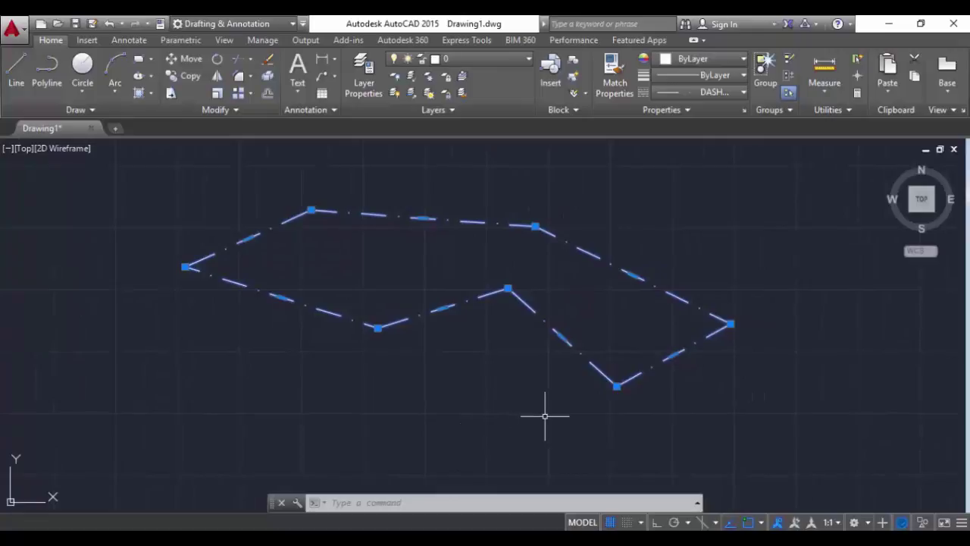
text(PE)
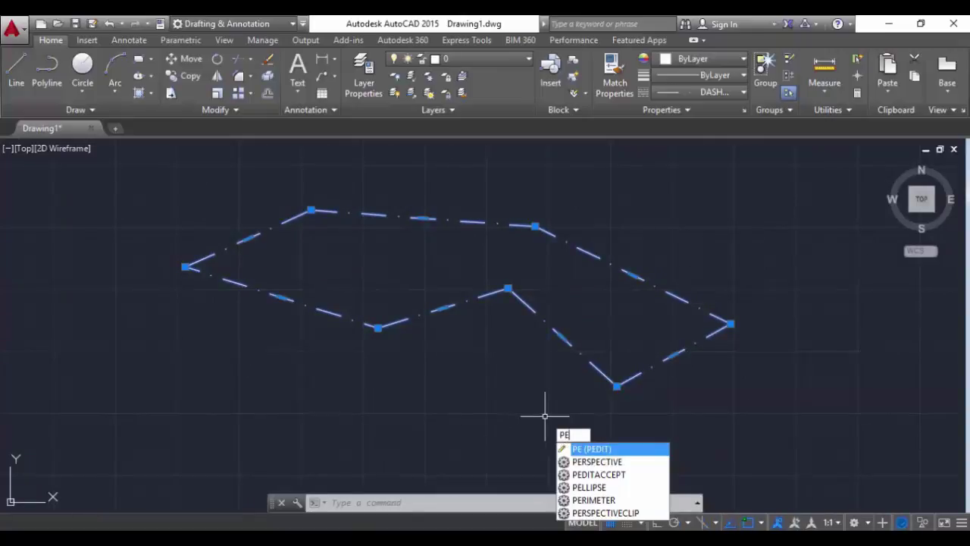
key(Return)
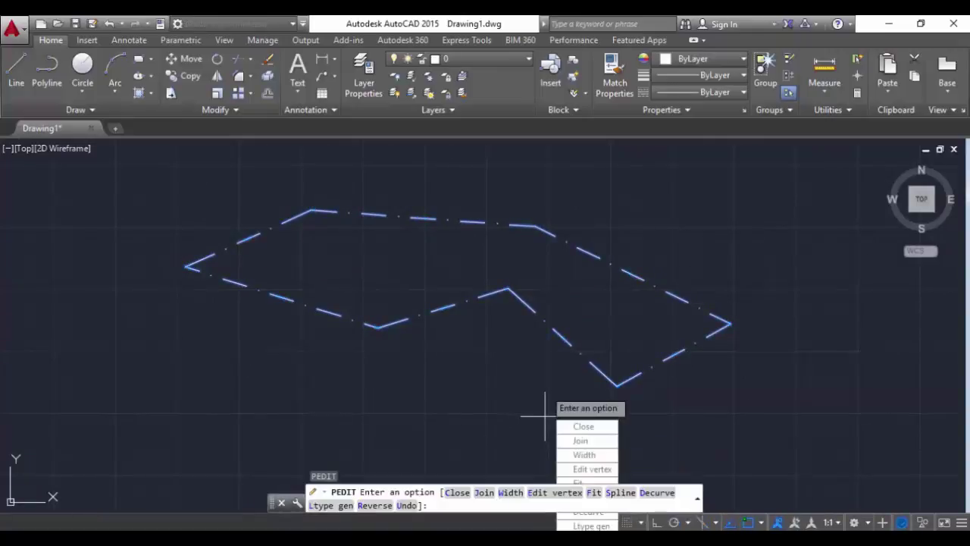
click(598, 526)
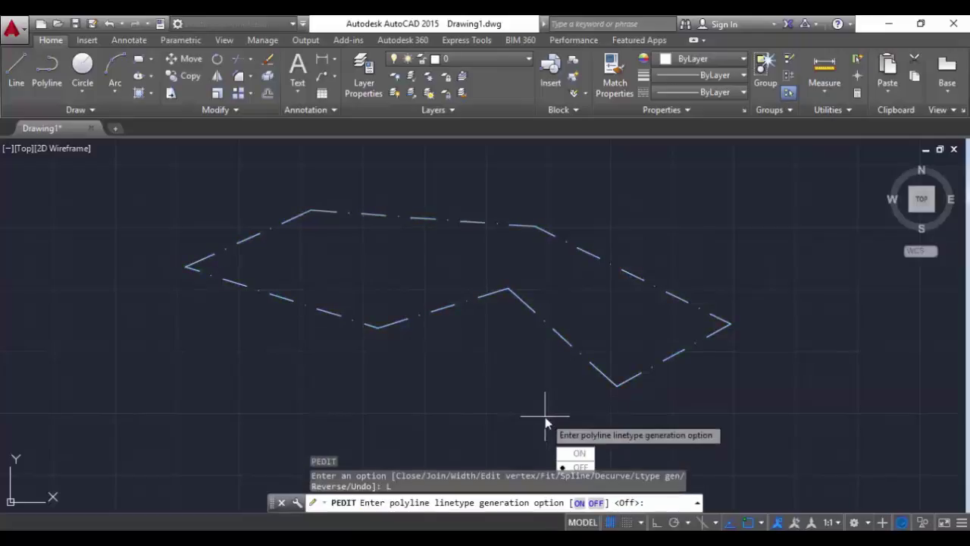
click(576, 454)
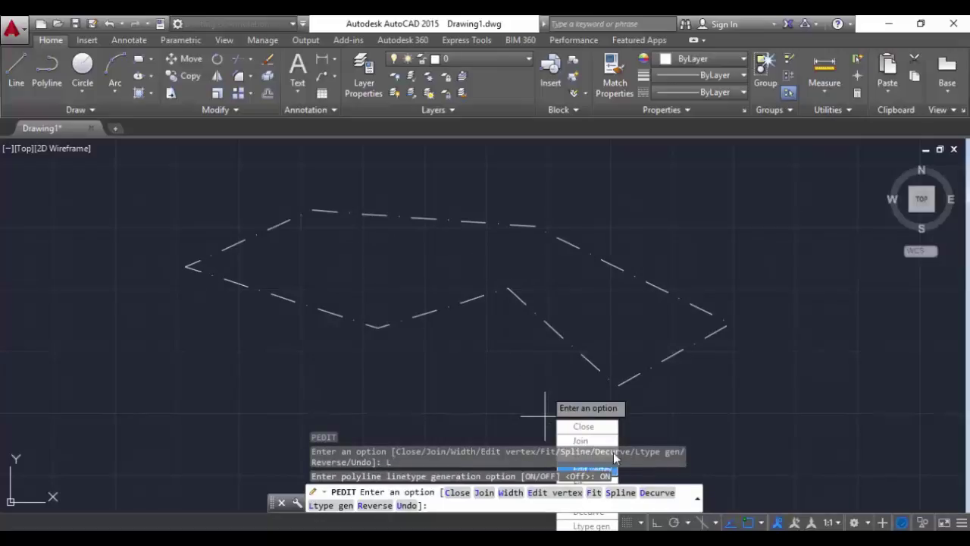
- Turn linetype generation (Ltype gen) OFF for the dash-dot polyline with polyline edit
middle_drag(628, 403, 514, 349)
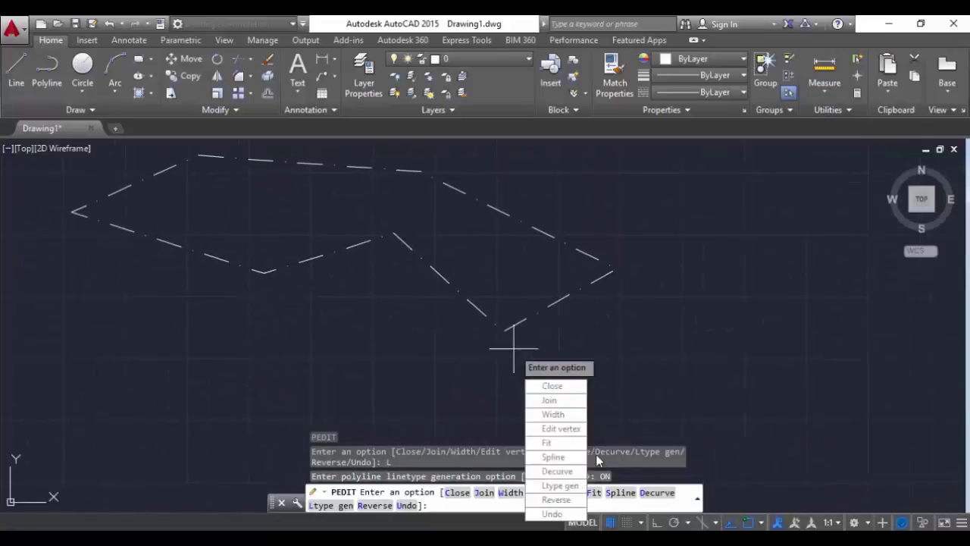
click(560, 485)
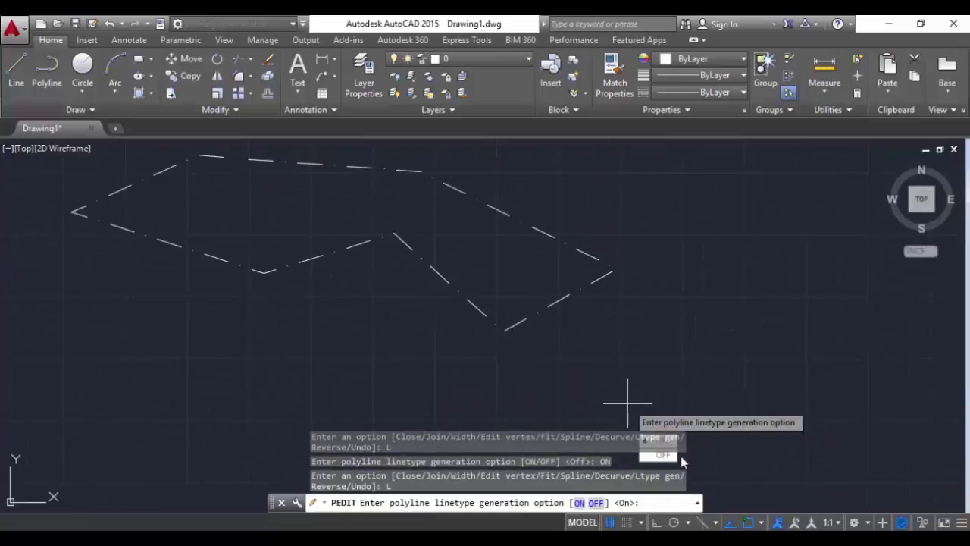
click(664, 455)
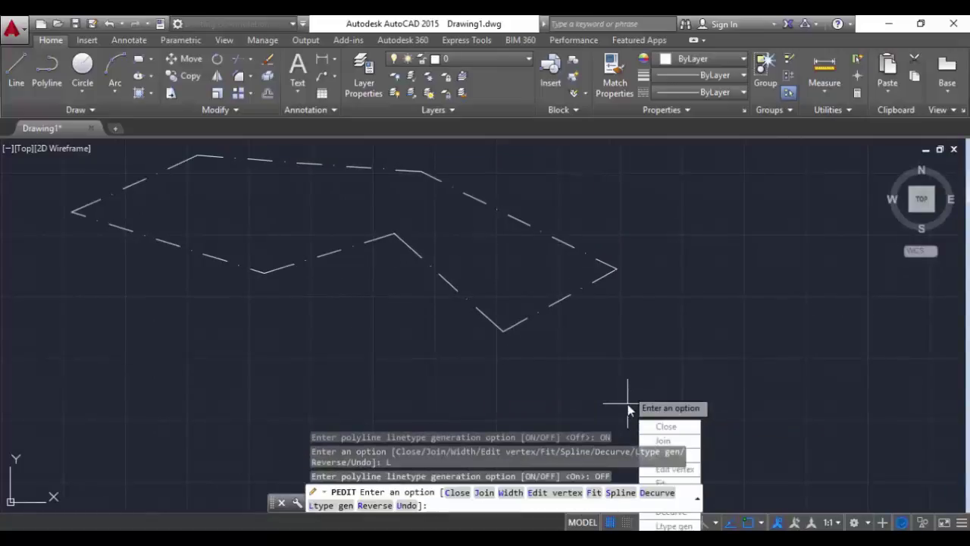
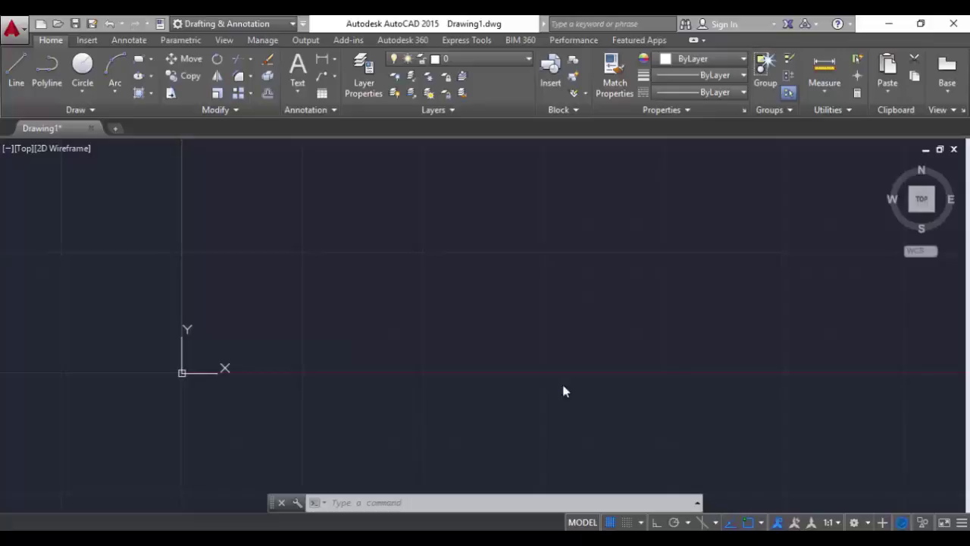
- Draw an open zigzag polyline of five straight segments, starting at the upper left and ending at the upper right
text(PL)
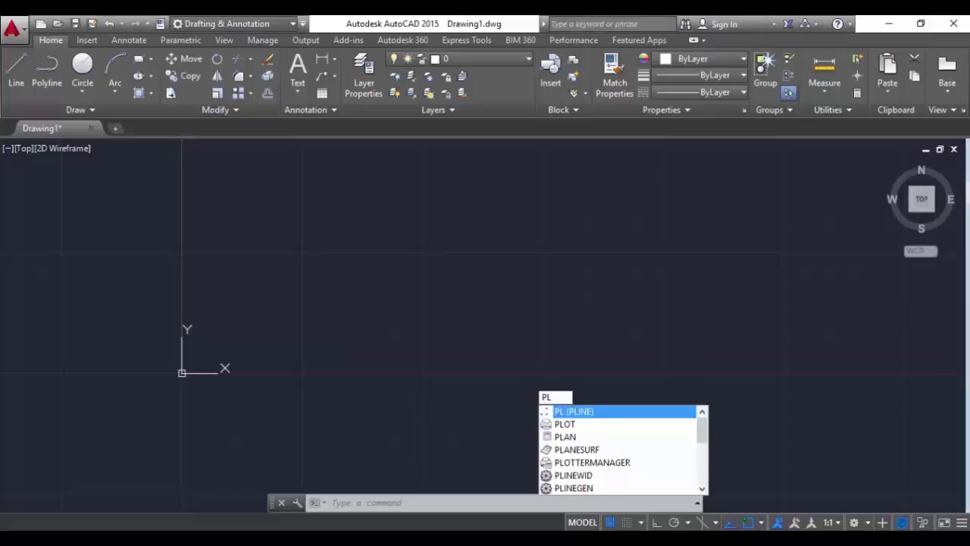
key(Return)
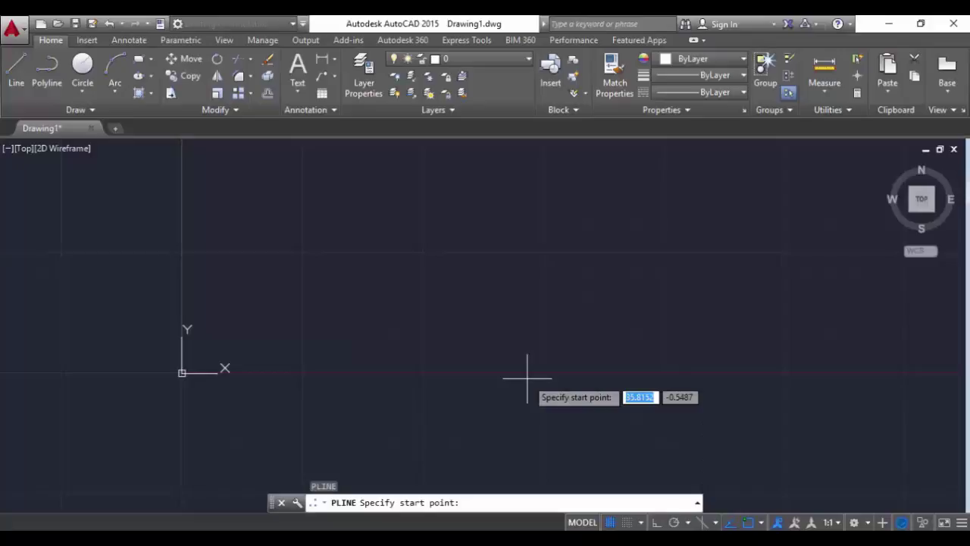
click(234, 233)
click(536, 285)
click(375, 336)
click(310, 398)
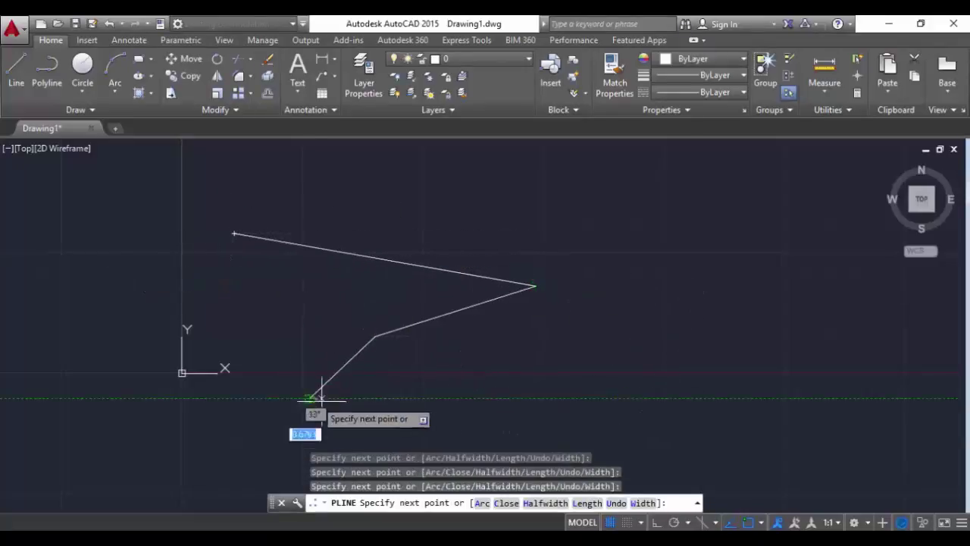
click(651, 440)
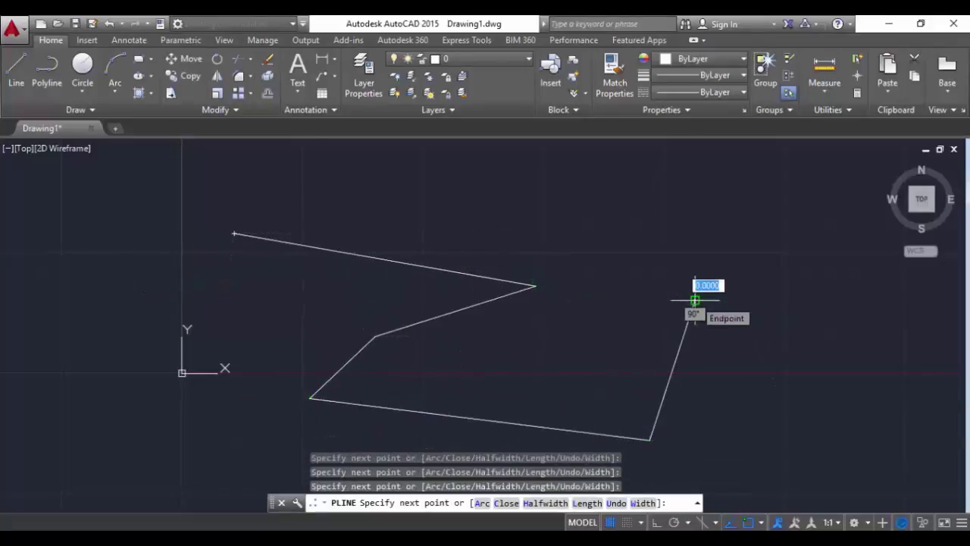
click(695, 300)
key(Escape)
mouse_move(632, 357)
middle_down()
mouse_move(546, 357)
mouse_move(537, 331)
middle_up()
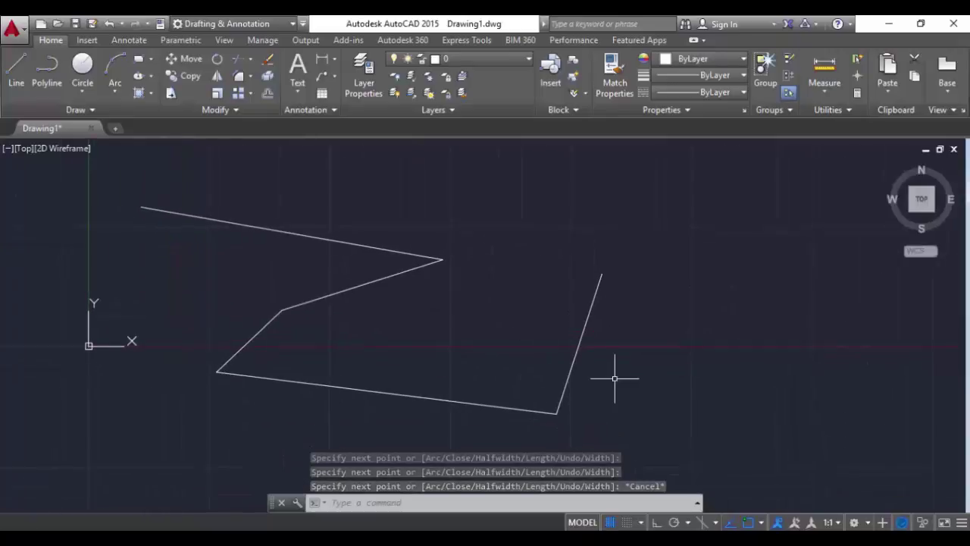
- Enter Edit vertex mode for the new polyline and step through its vertices with Next and Previous, finishing on the second vertex
text(PE)
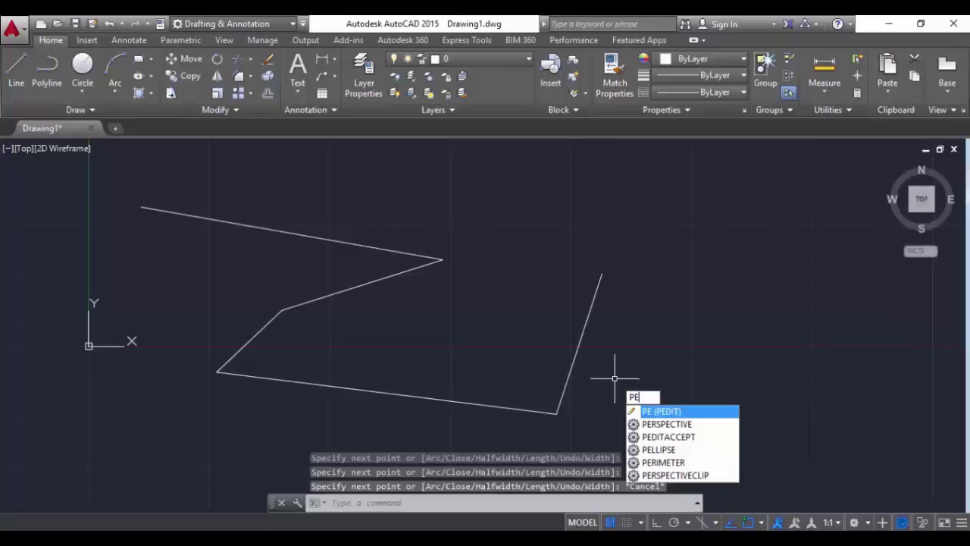
key(Return)
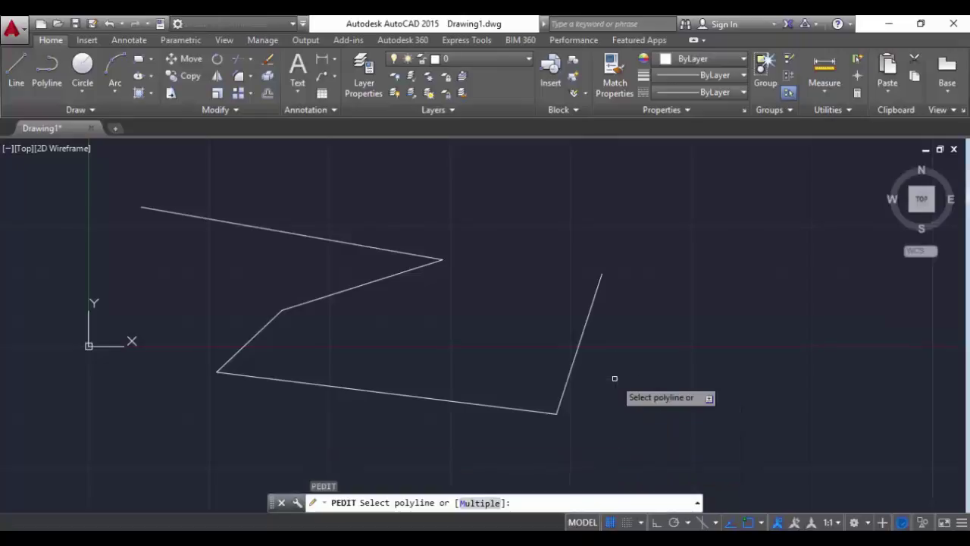
click(567, 381)
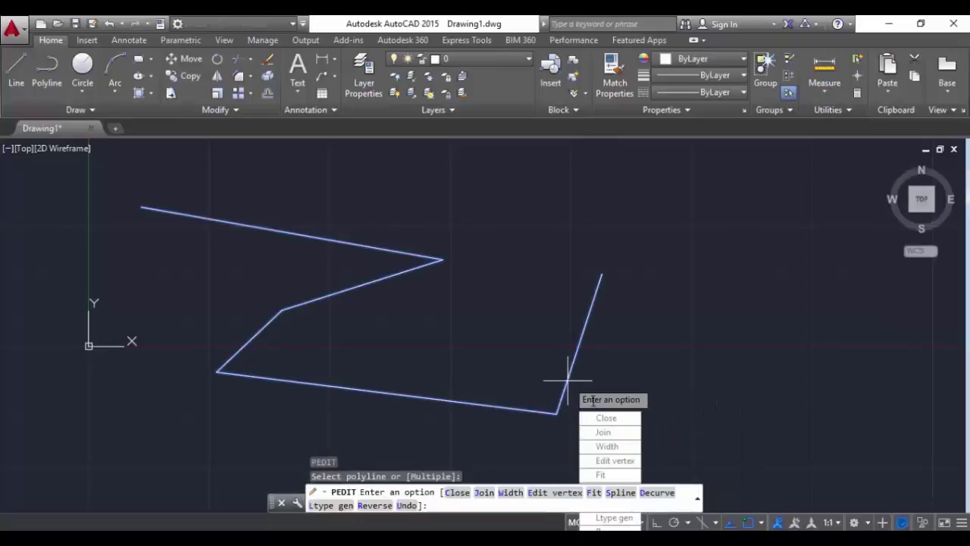
click(623, 460)
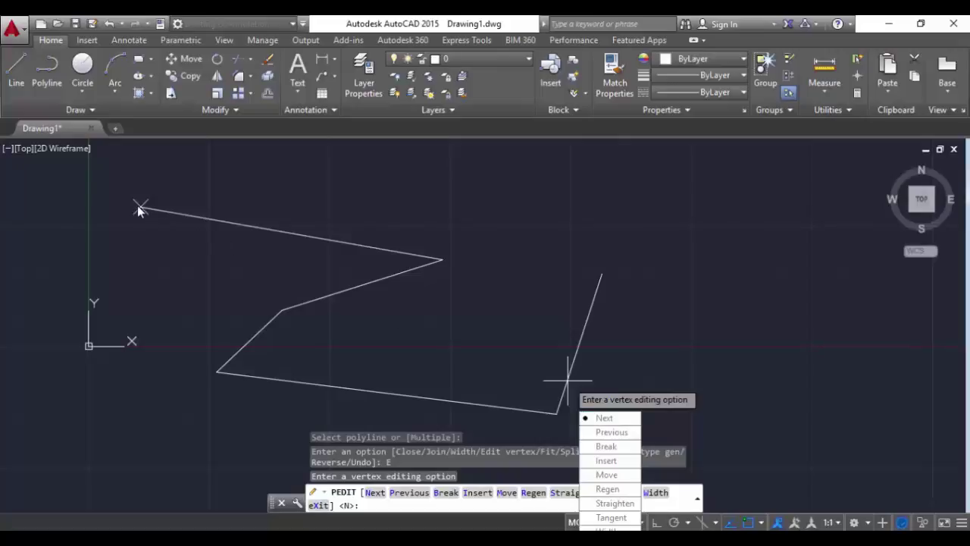
click(611, 432)
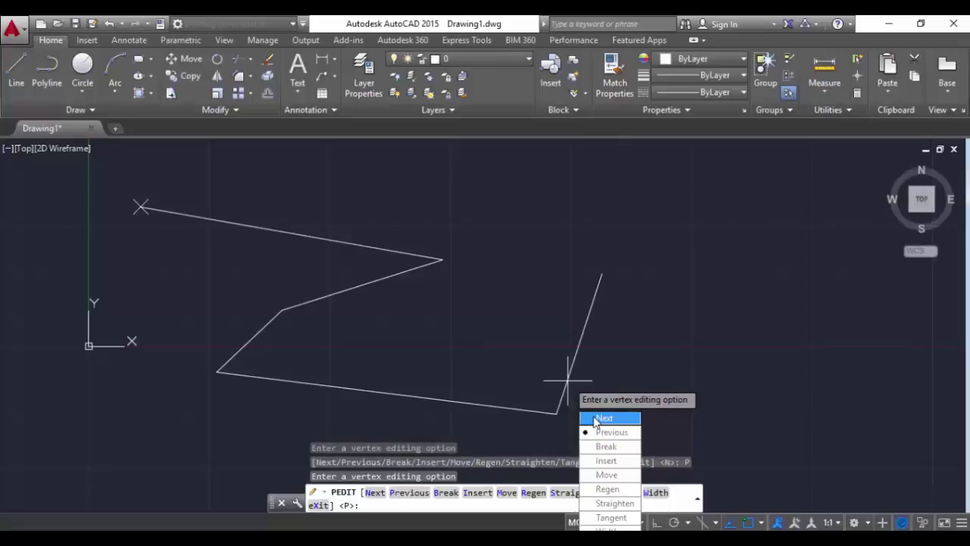
click(604, 418)
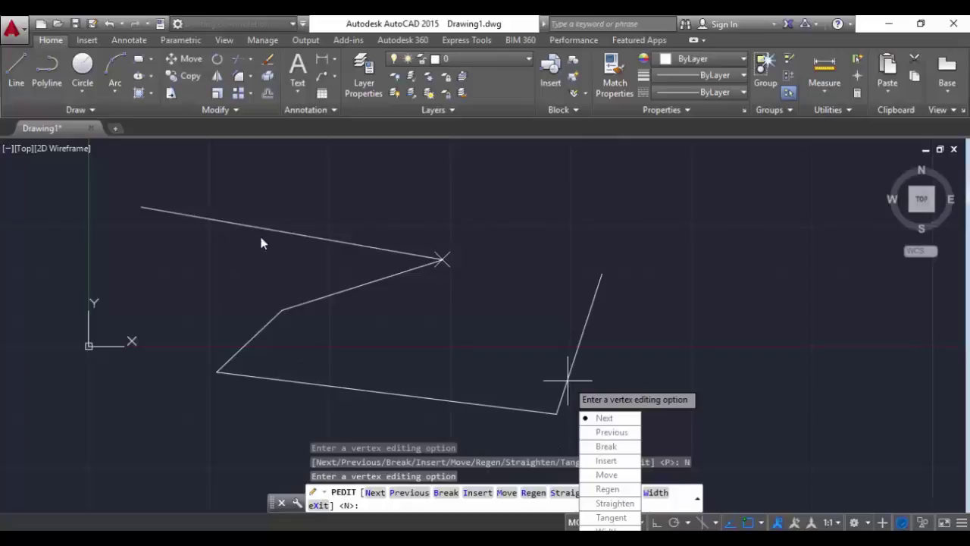
click(605, 419)
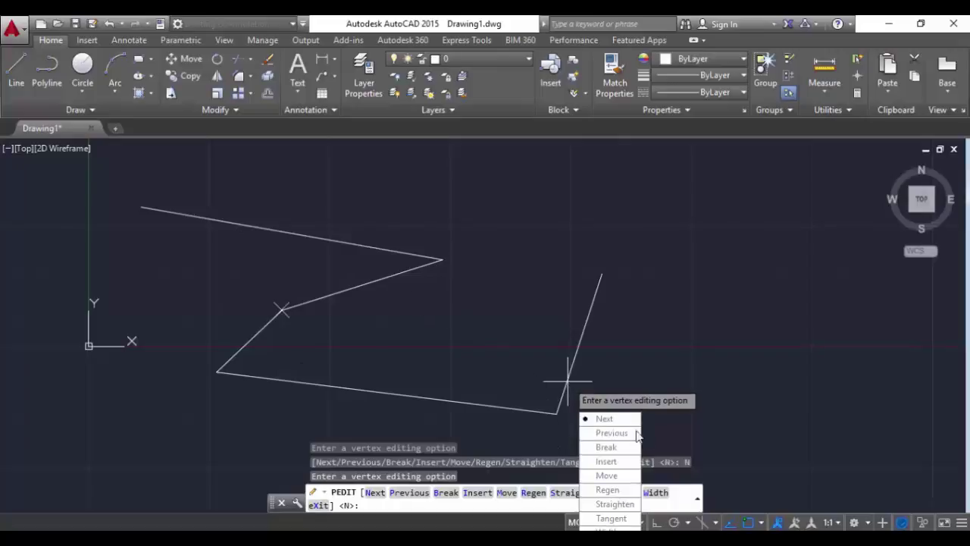
click(611, 432)
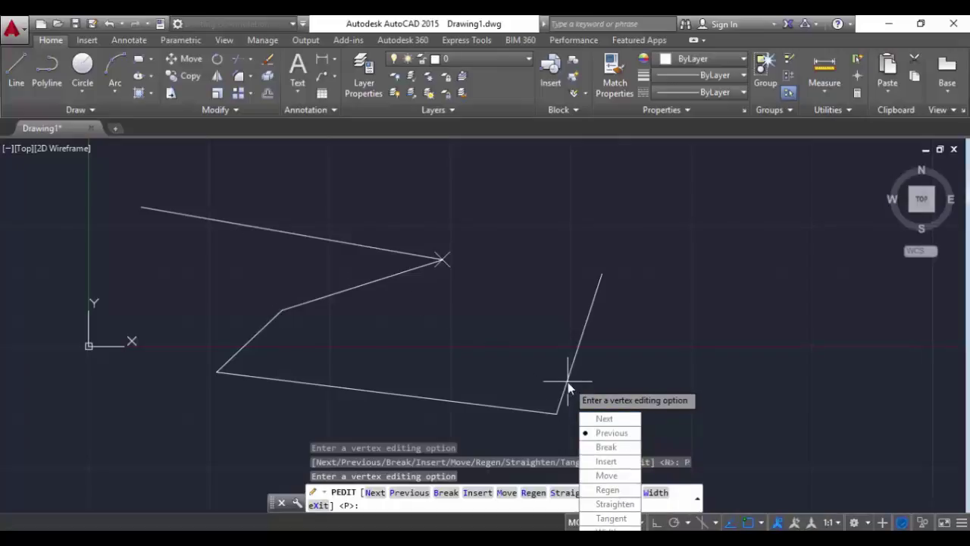
click(606, 433)
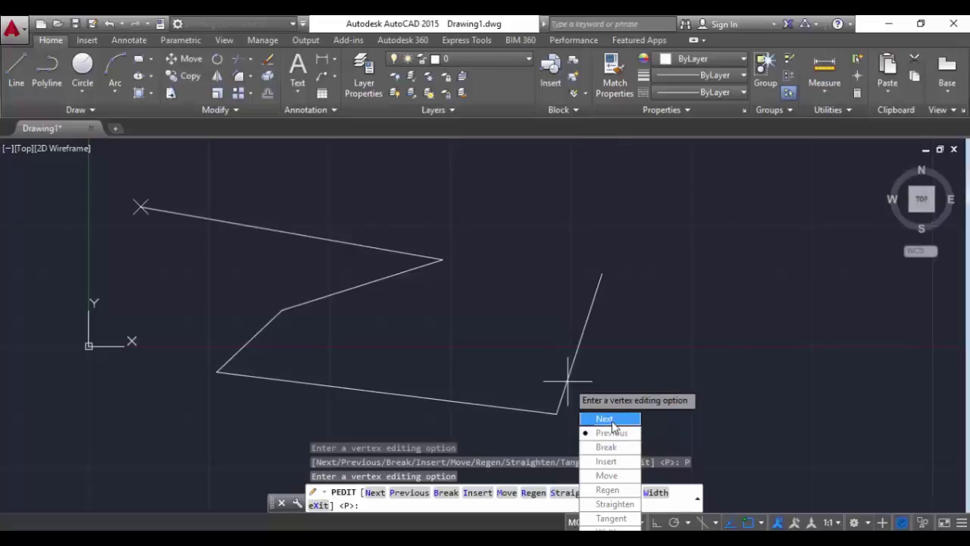
click(606, 419)
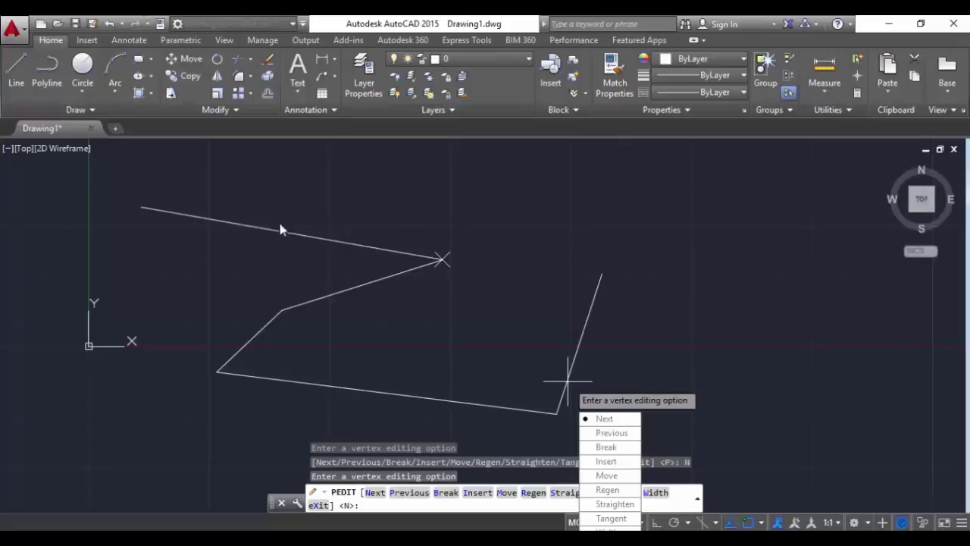
- Break the polyline between its second and first vertices to remove the first segment
click(614, 451)
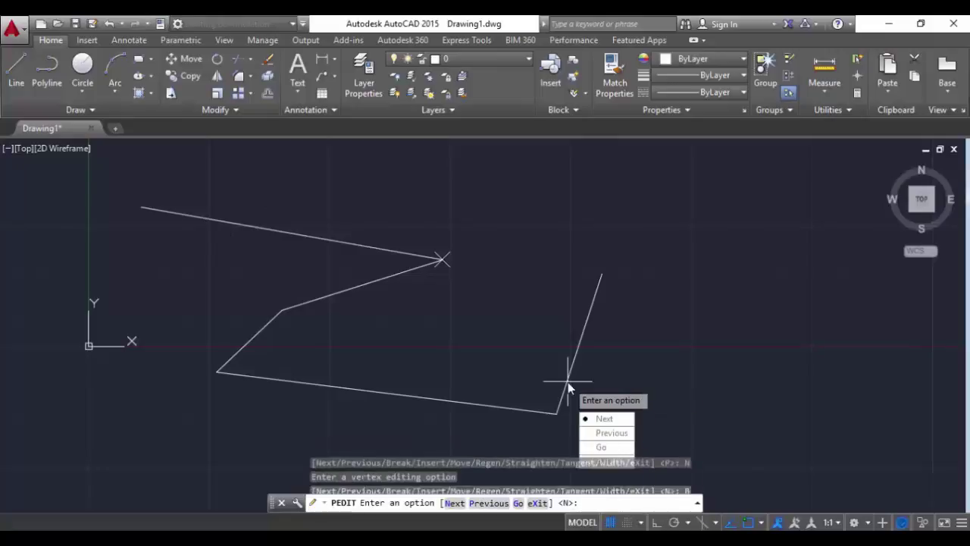
click(619, 432)
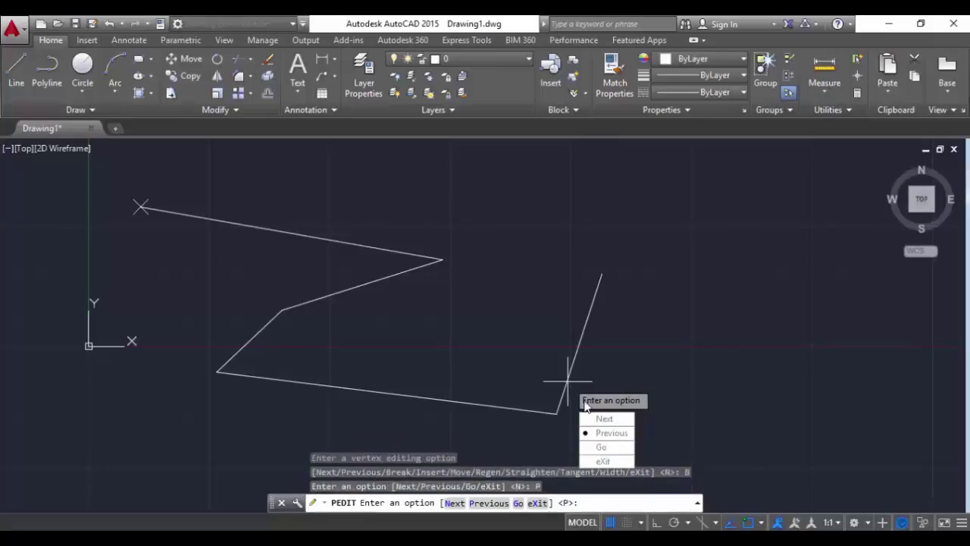
click(604, 448)
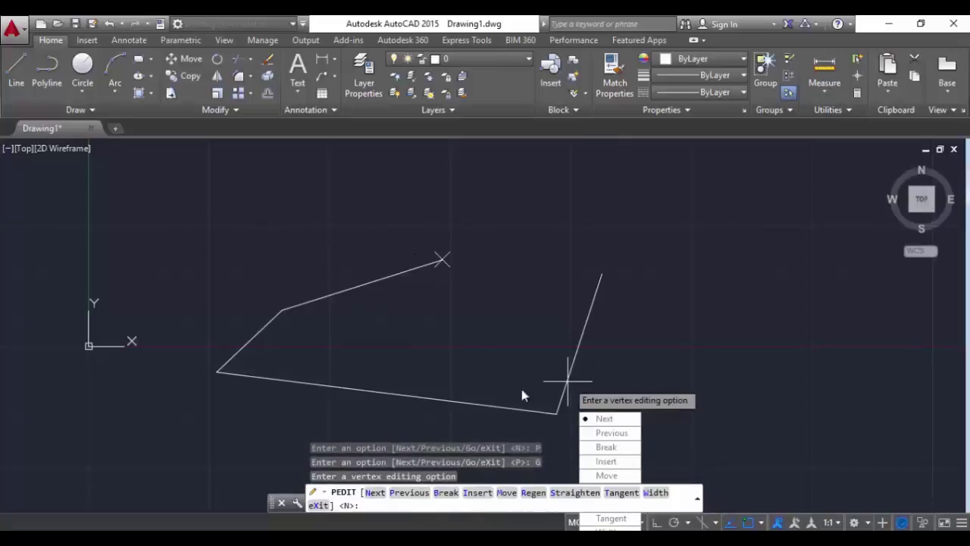
- Insert a vertex above and right of the marked start vertex, move it farther up and right, and exit vertex editing
click(625, 464)
click(474, 206)
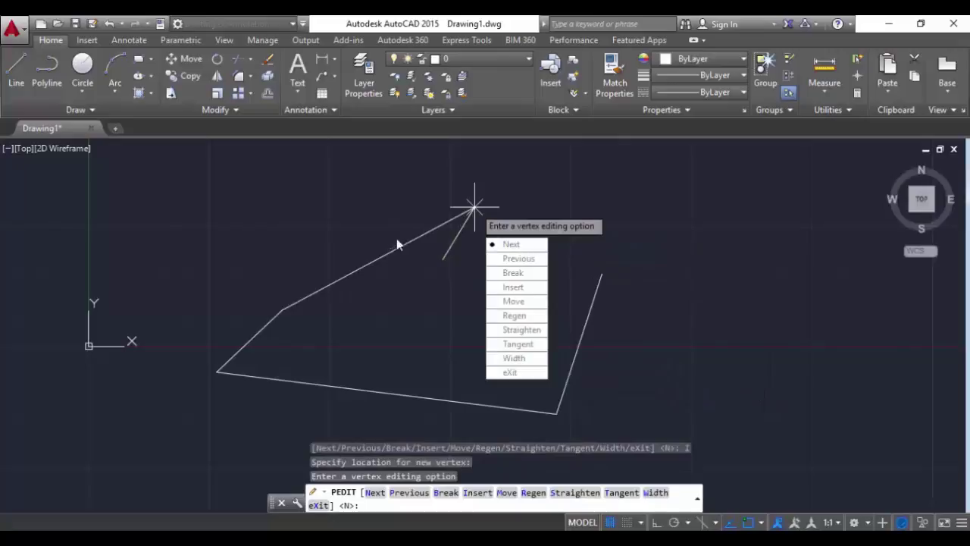
click(506, 301)
click(526, 178)
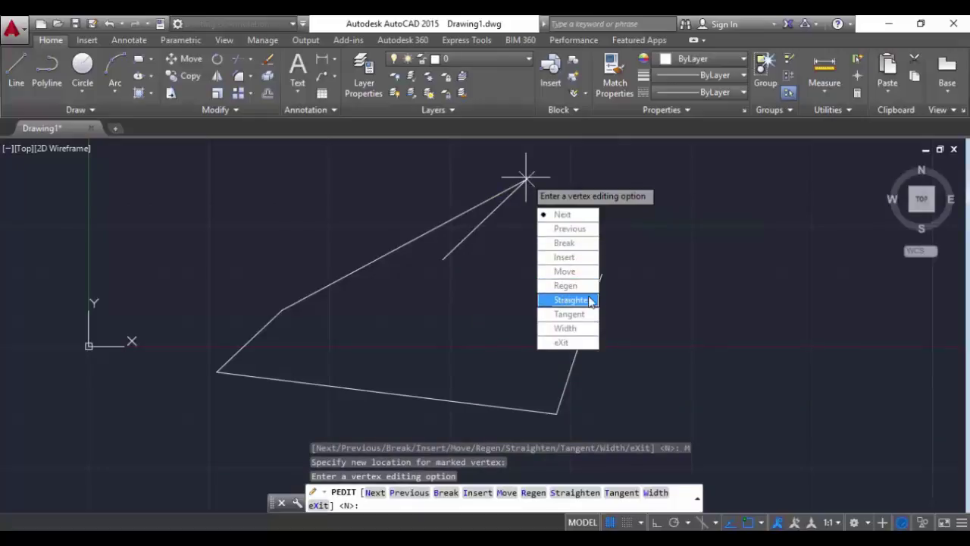
click(584, 347)
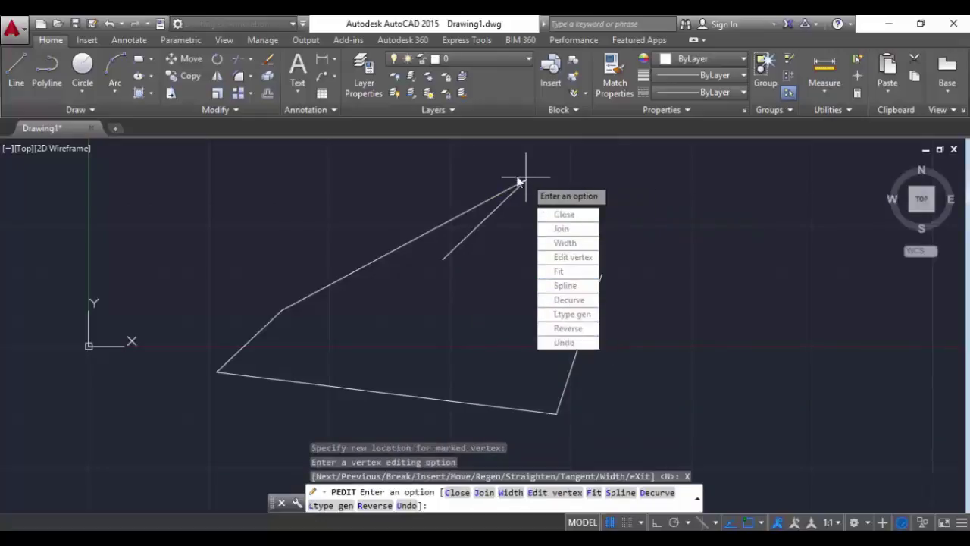
- Convert the edited polyline into a smooth curve with the Fit option
click(554, 276)
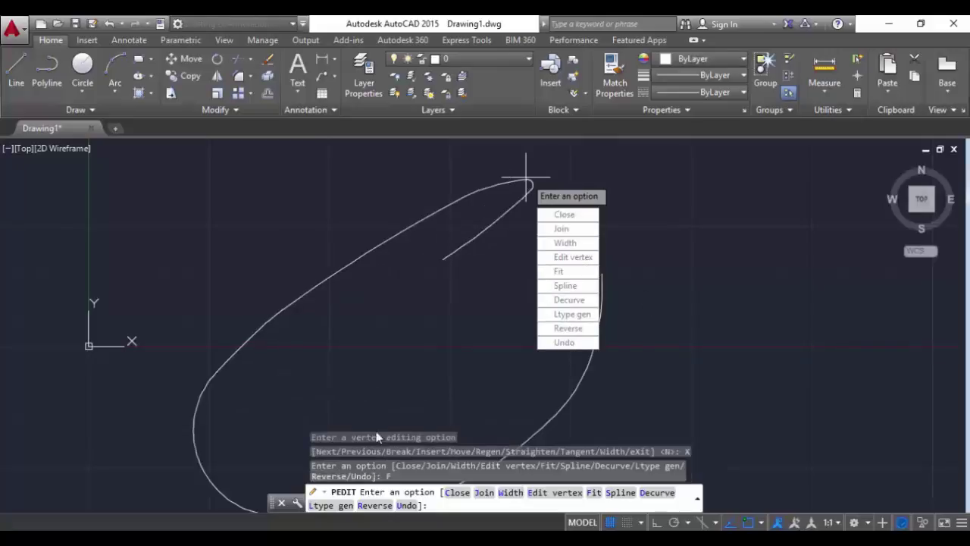
scroll(404, 369, up, 2)
scroll(402, 371, down, 4)
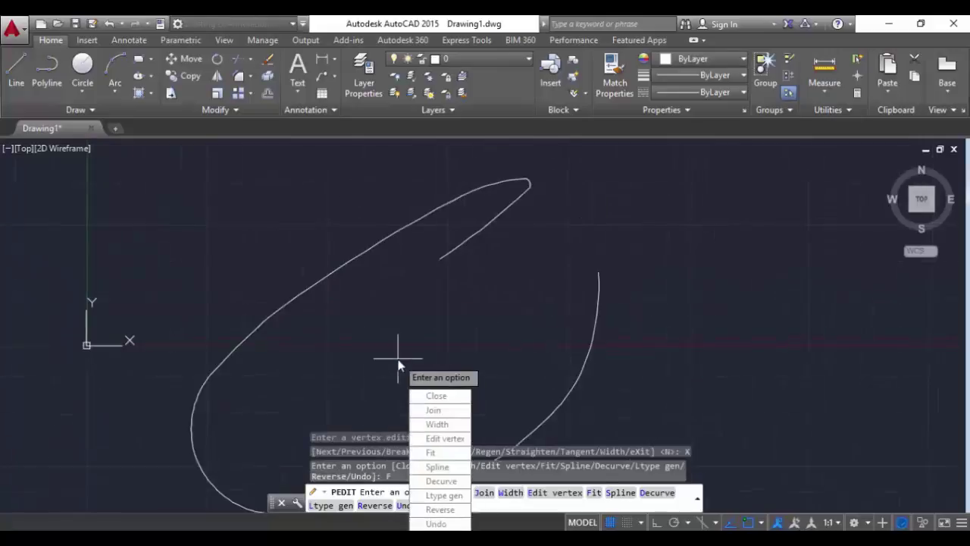
middle_drag(366, 335, 244, 239)
- Enter Edit vertex mode on the fitted curve and step through its vertices with Next and Previous, finishing on the leftmost vertex
right_click(244, 238)
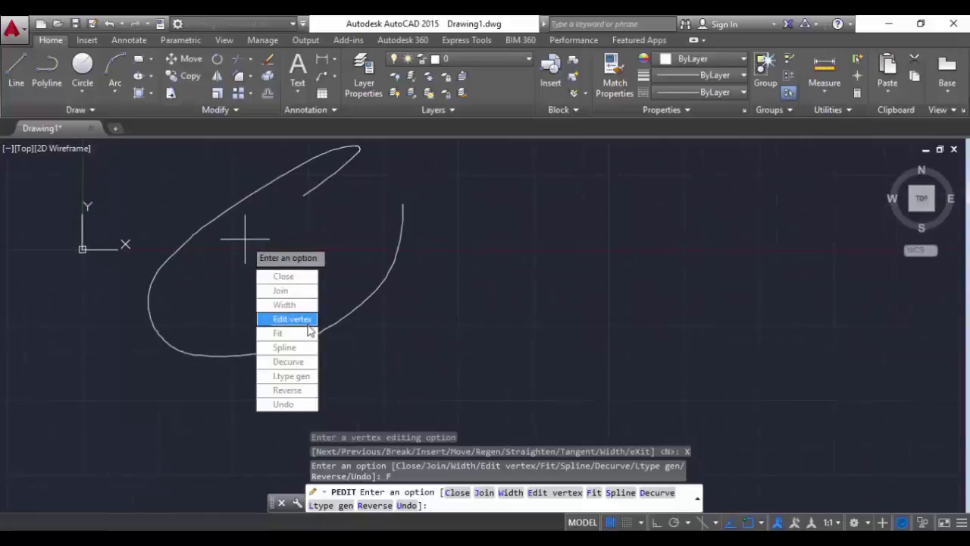
click(292, 319)
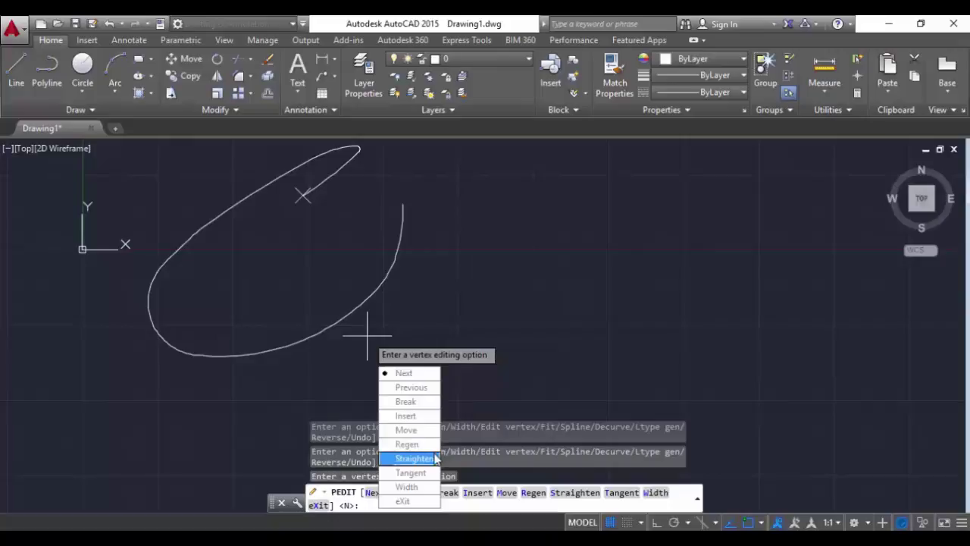
click(424, 392)
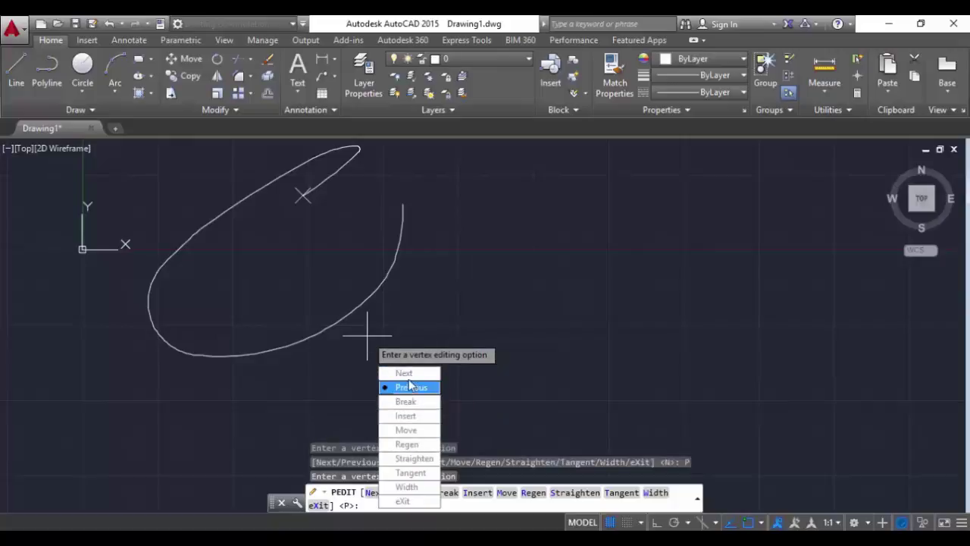
click(404, 373)
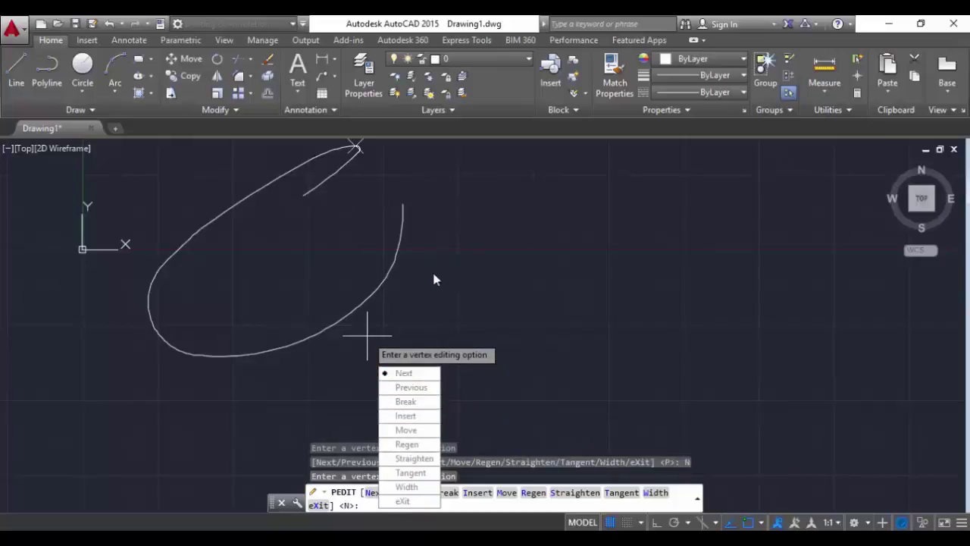
click(406, 374)
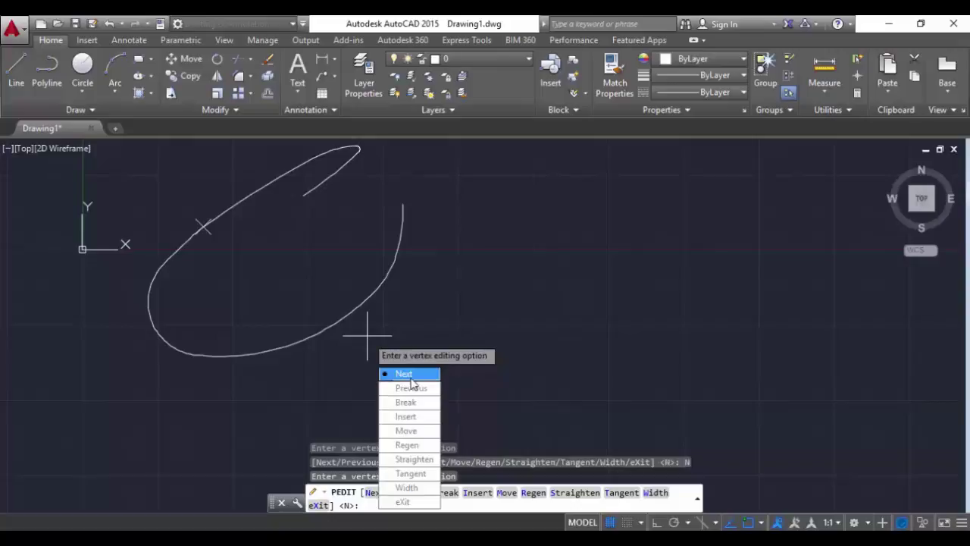
click(406, 373)
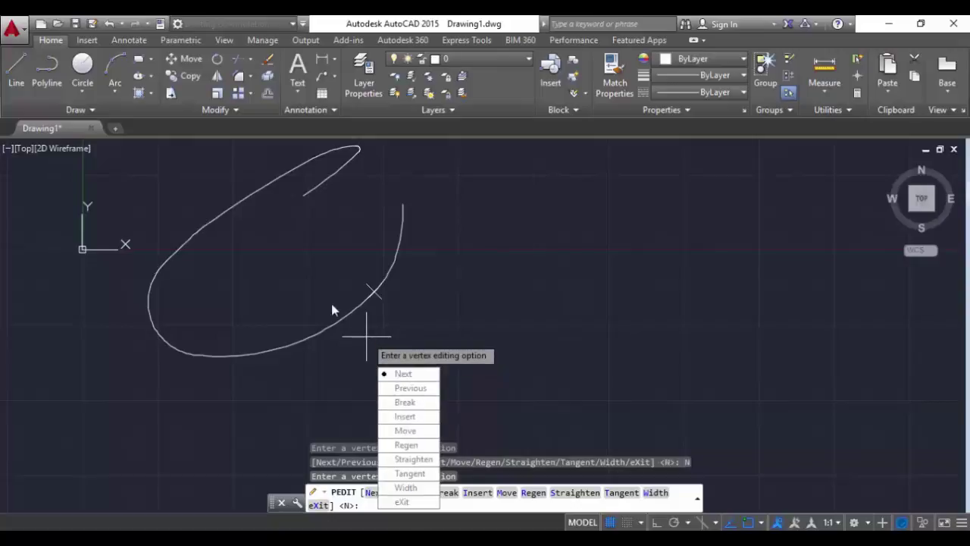
click(410, 388)
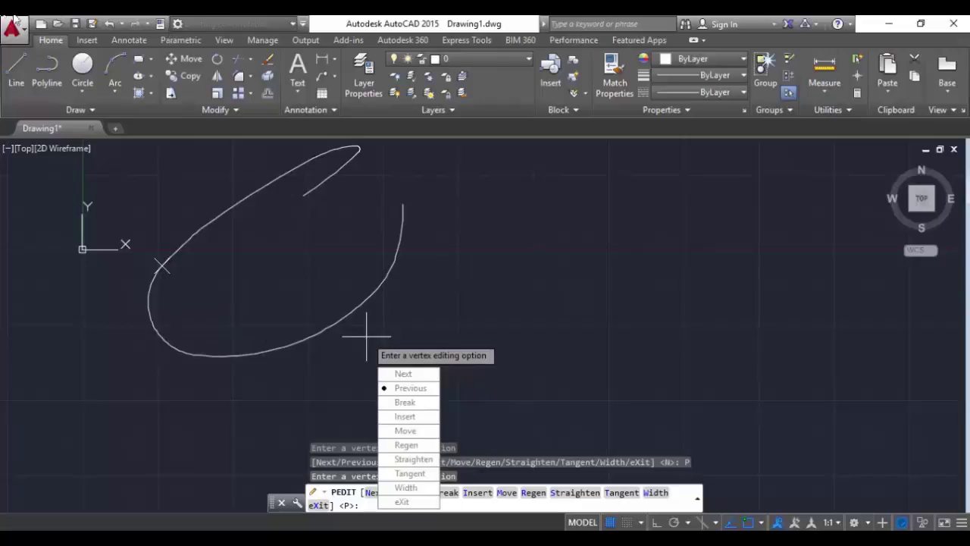
- Straighten the curve between the leftmost vertex and the following vertex at its lower right
click(419, 461)
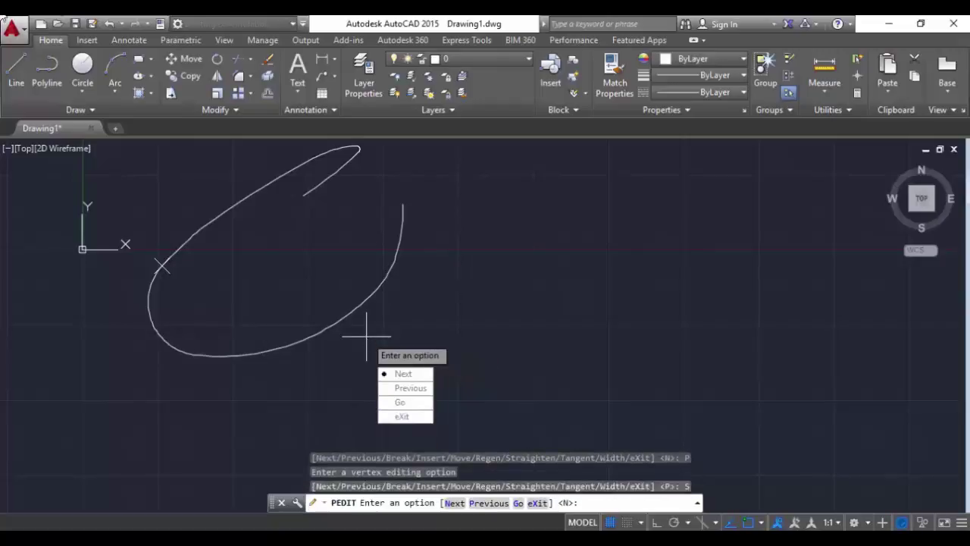
click(413, 388)
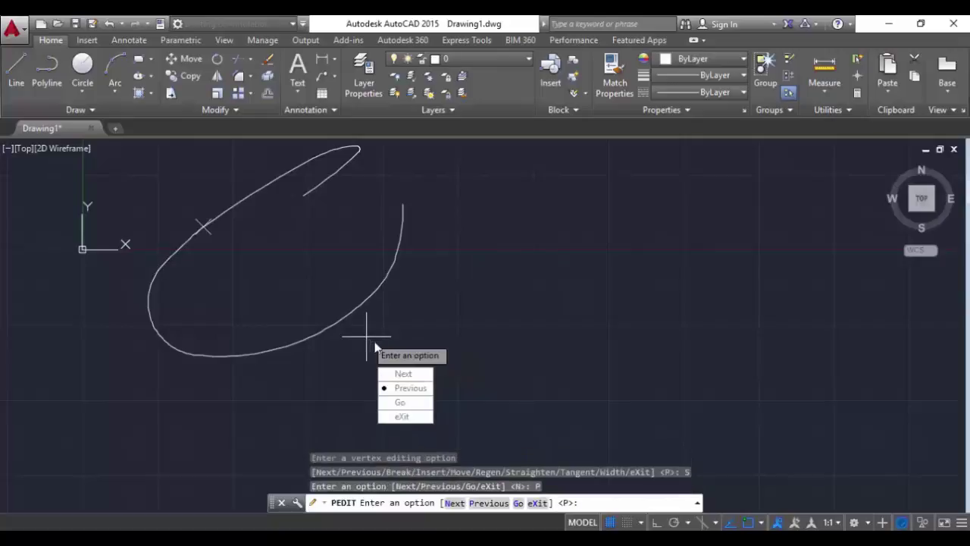
click(402, 373)
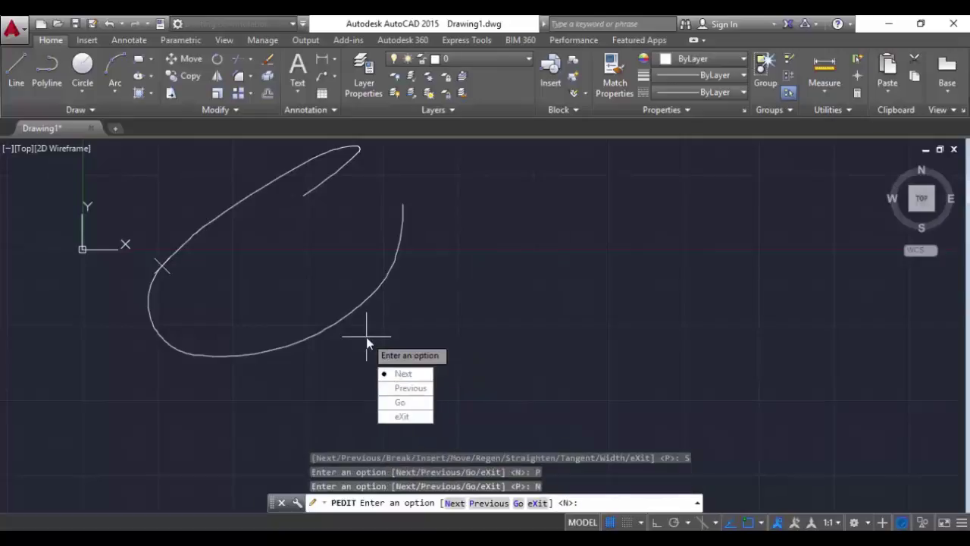
click(400, 373)
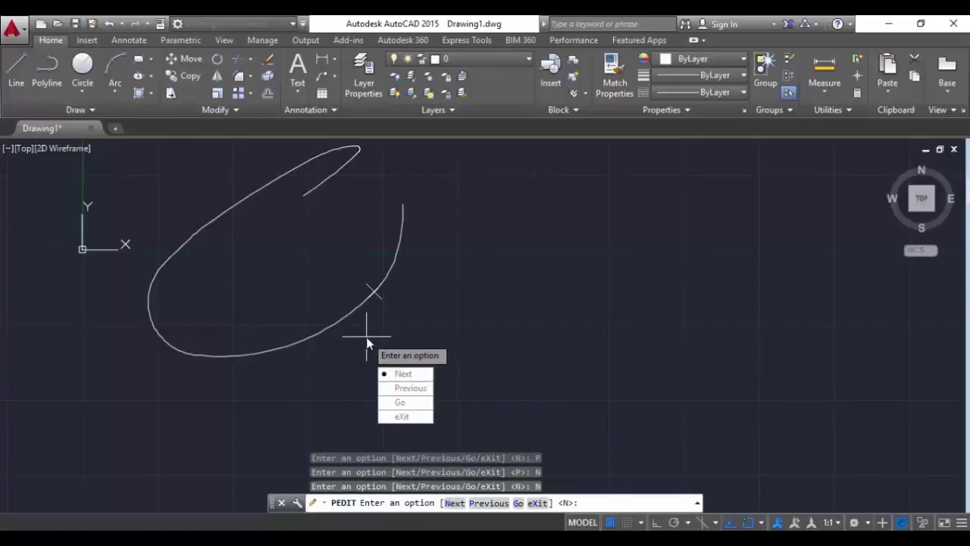
click(400, 403)
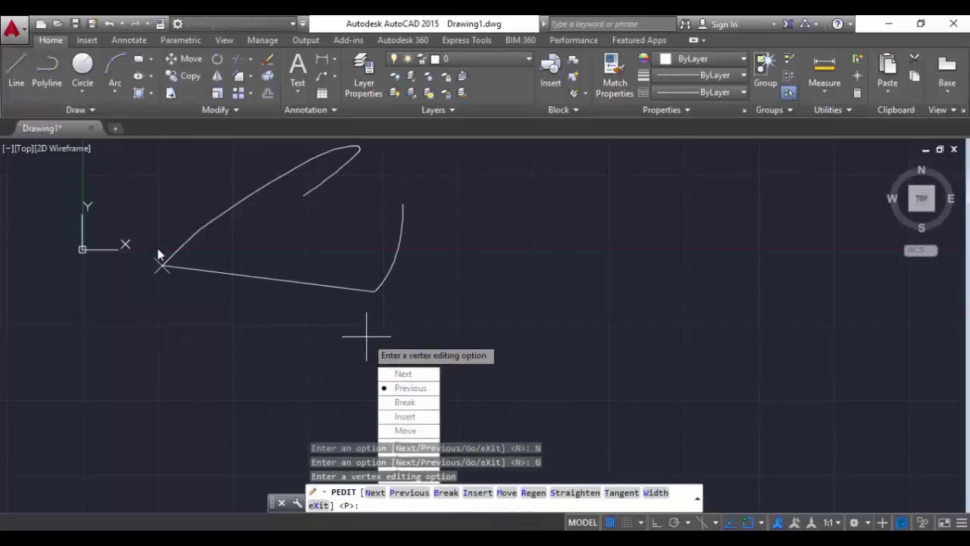
- Set the tangent direction of the leftmost vertex so that it points down and to the right
middle_drag(361, 310, 306, 331)
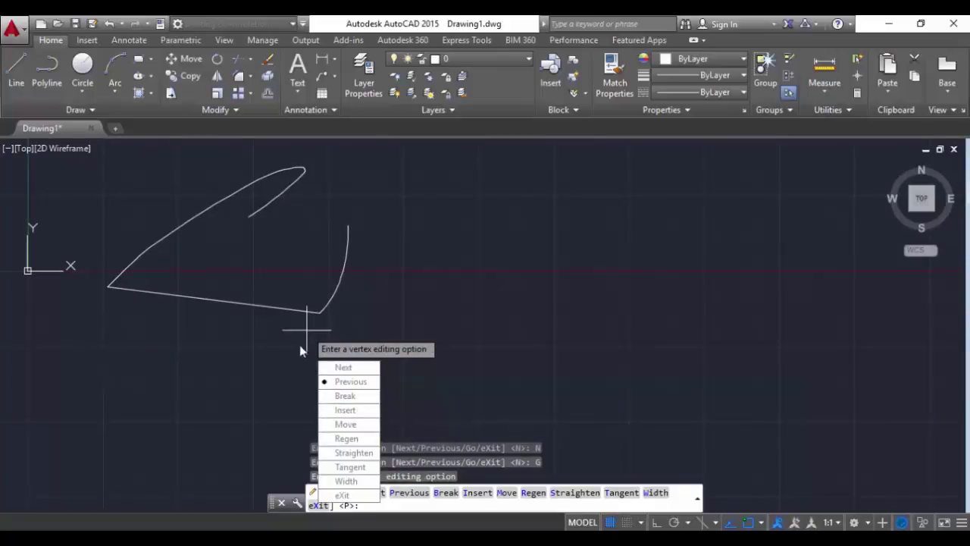
click(379, 468)
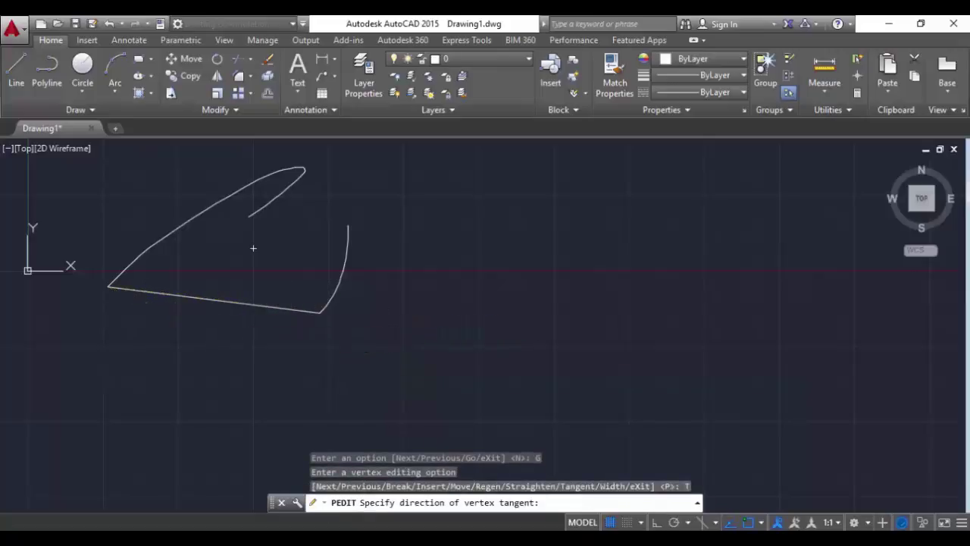
click(194, 326)
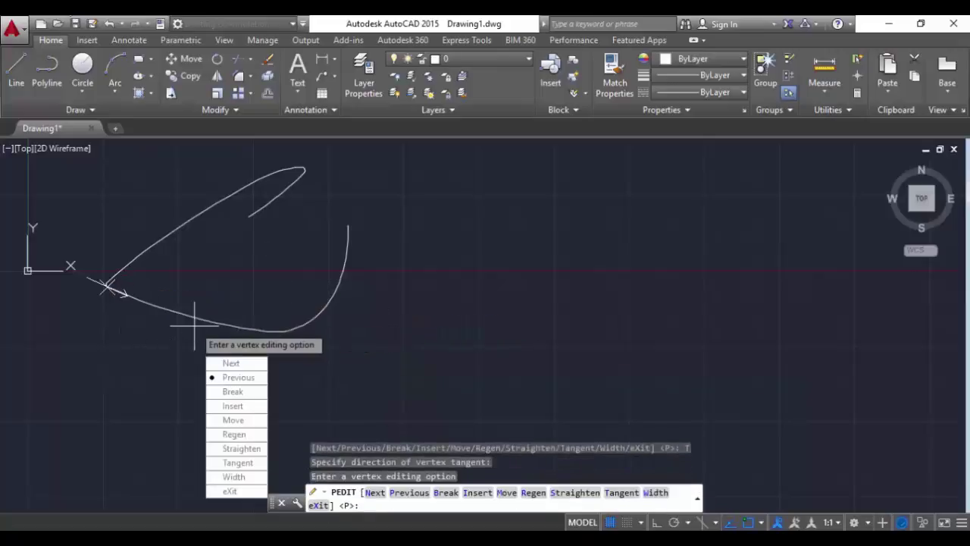
- Advance to the curve's end vertex and set its tangent direction, first horizontally to the left, finally horizontally to the right
click(244, 366)
click(247, 366)
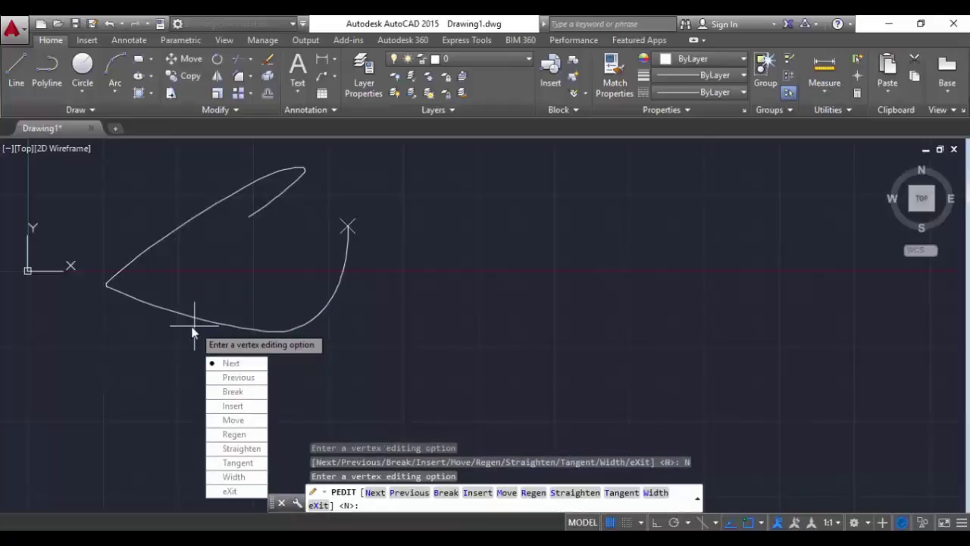
click(237, 462)
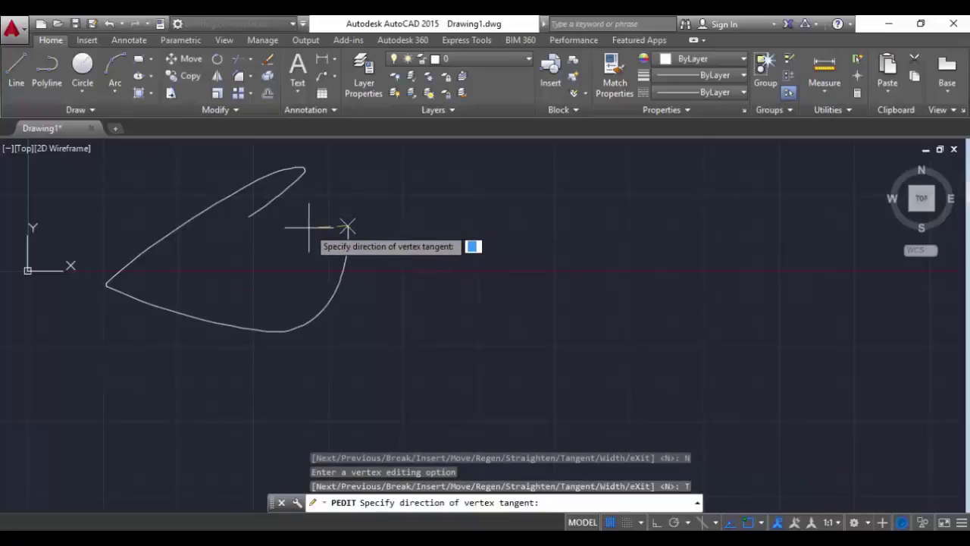
click(308, 226)
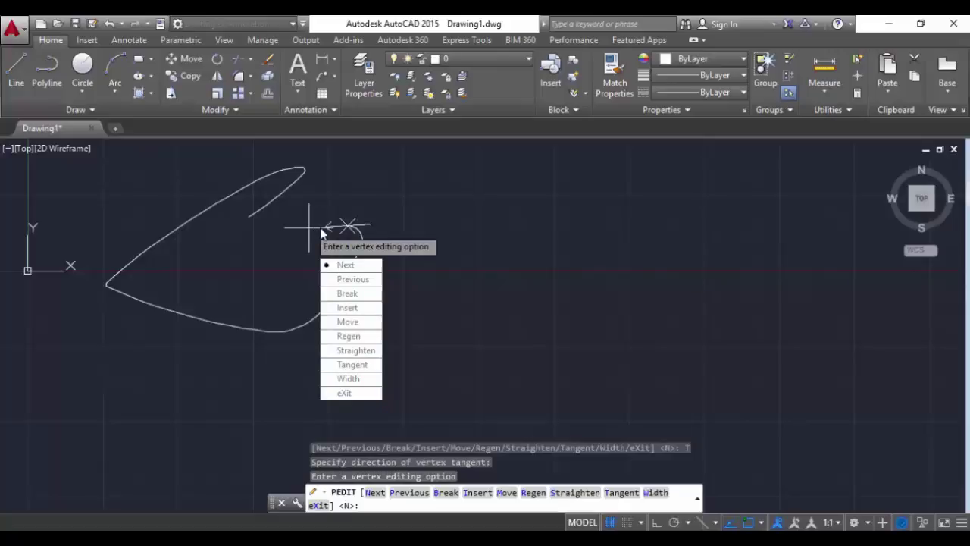
click(355, 365)
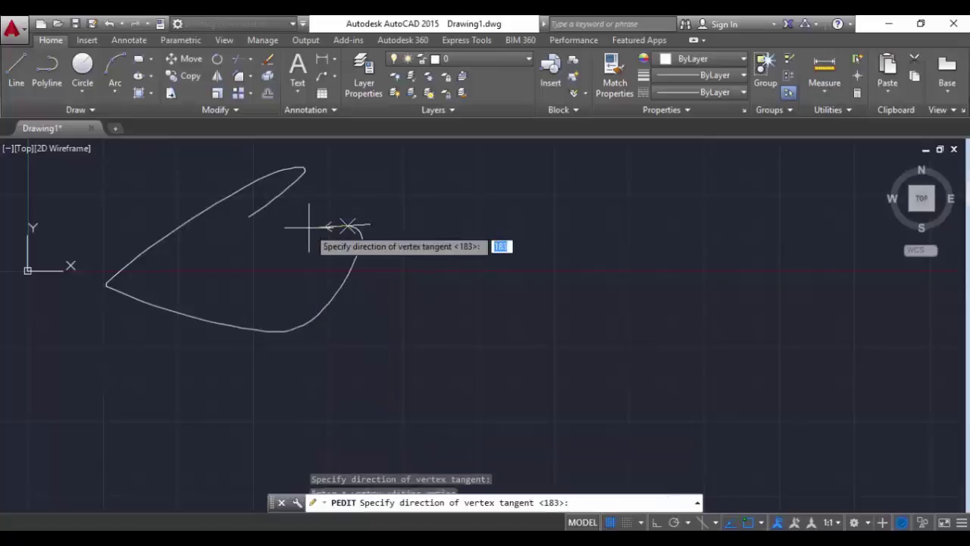
click(421, 225)
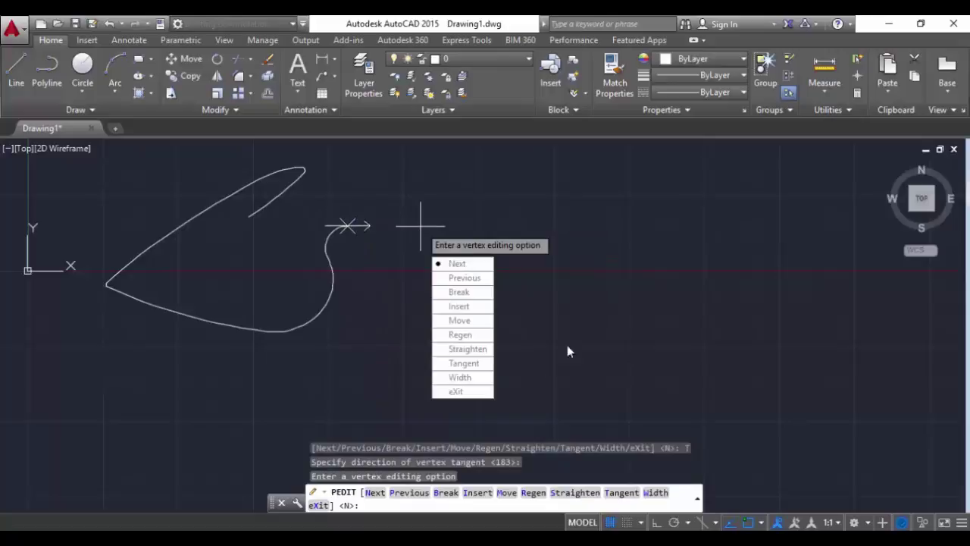
- Set a segment width at the end vertex, picking a starting width of about 19.14 and an ending width beside the vertex
click(473, 384)
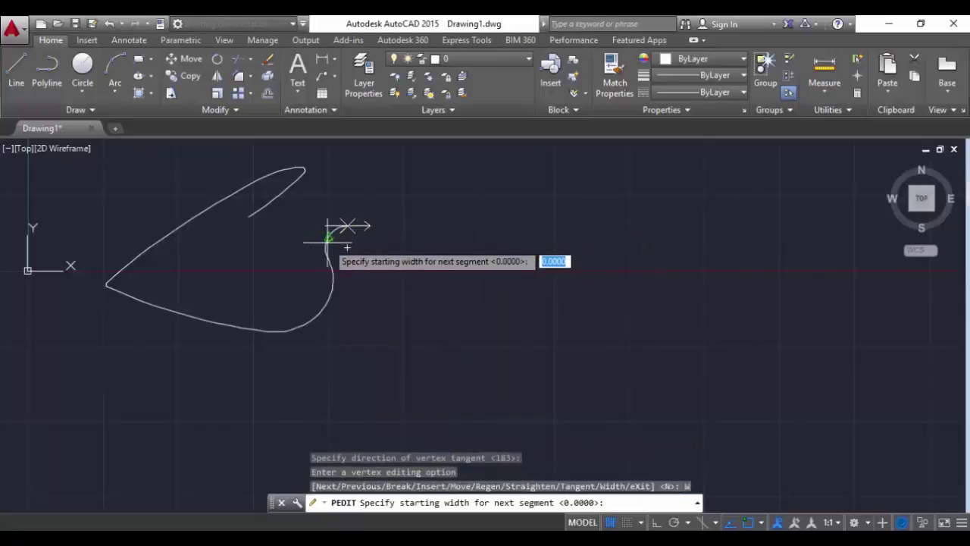
click(301, 330)
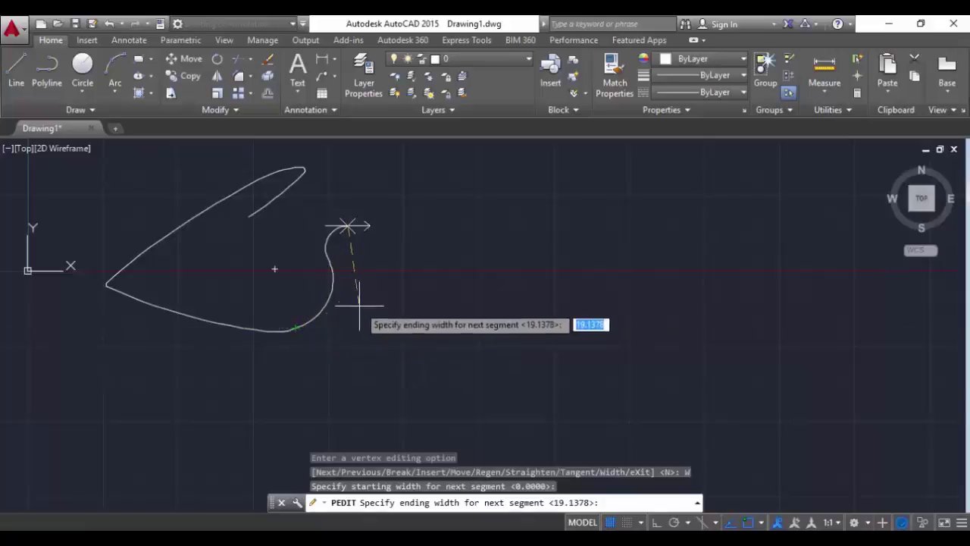
click(339, 228)
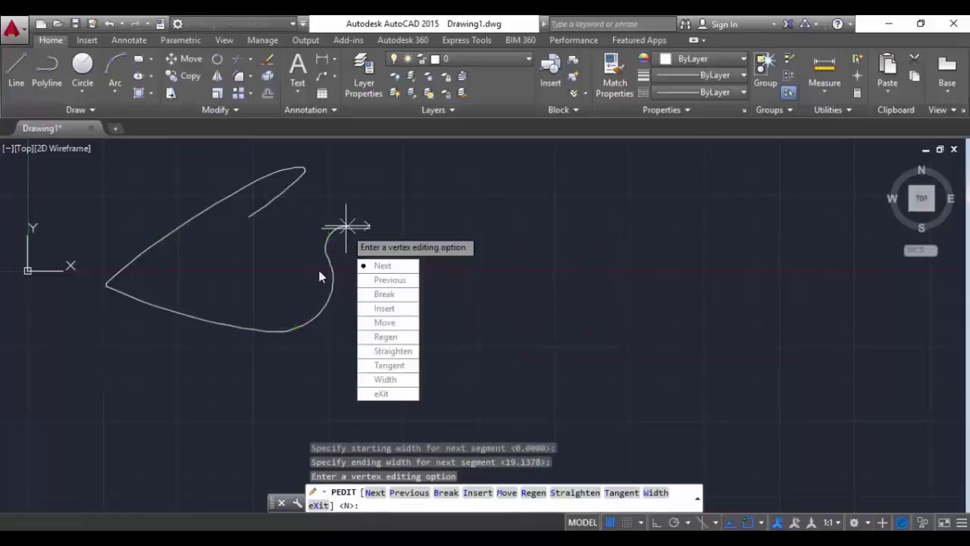
- Go back to the previous vertex and widen its next segment, picking a starting width of about 19.69 and an ending width on the curve's left side
click(381, 279)
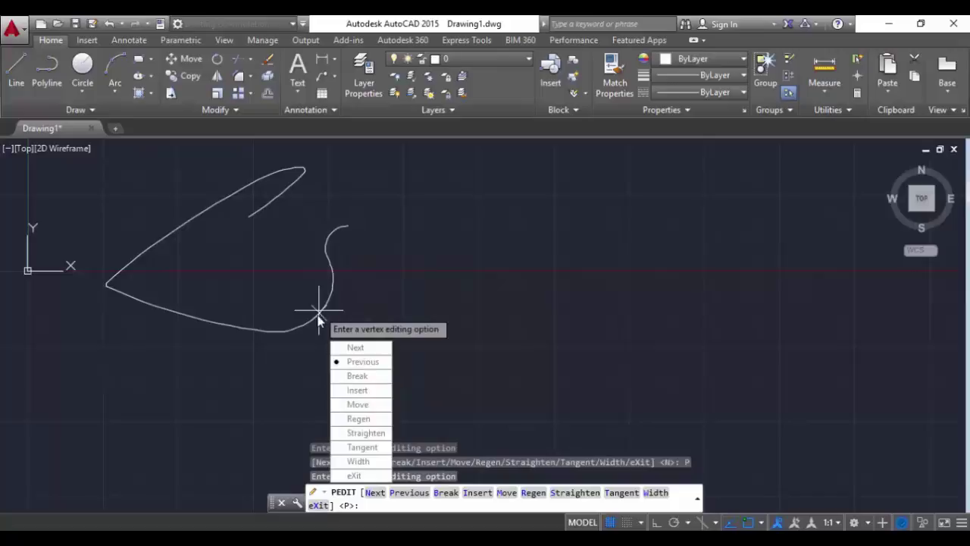
click(358, 460)
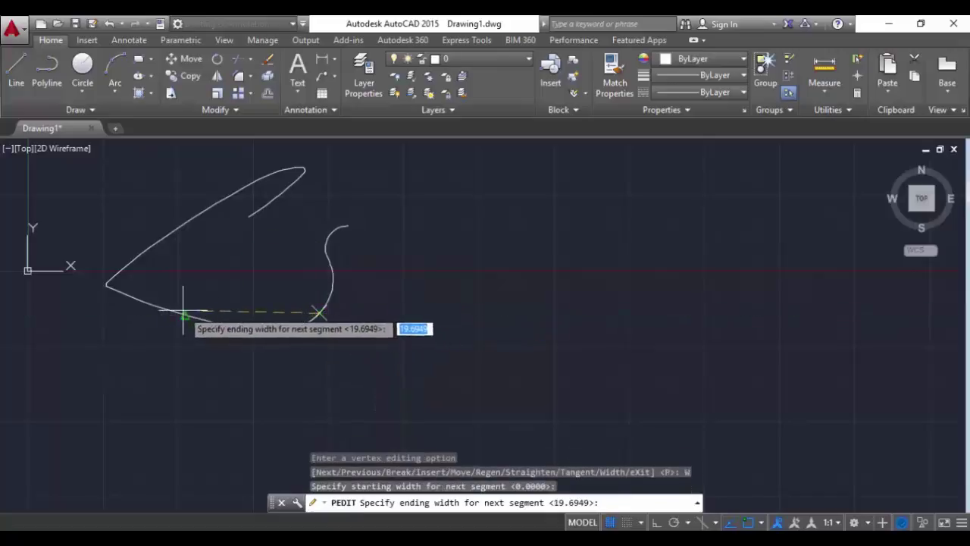
click(151, 273)
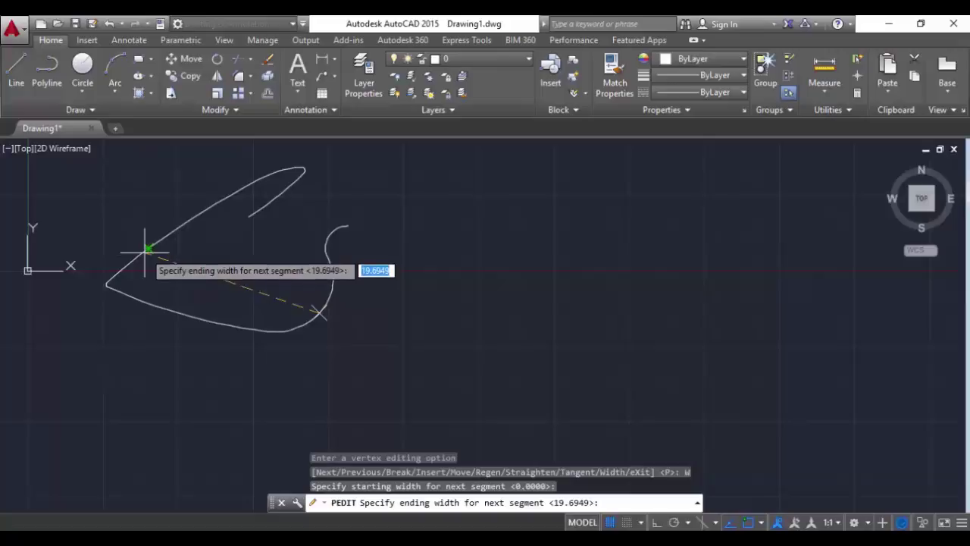
click(144, 249)
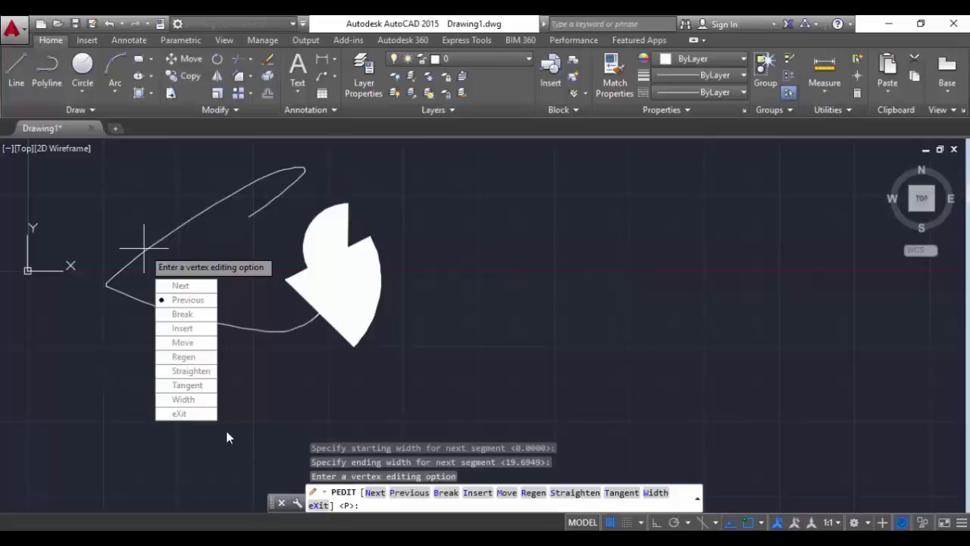
- Exit vertex editing and set the width of all polyline segments to 0
click(189, 414)
click(186, 313)
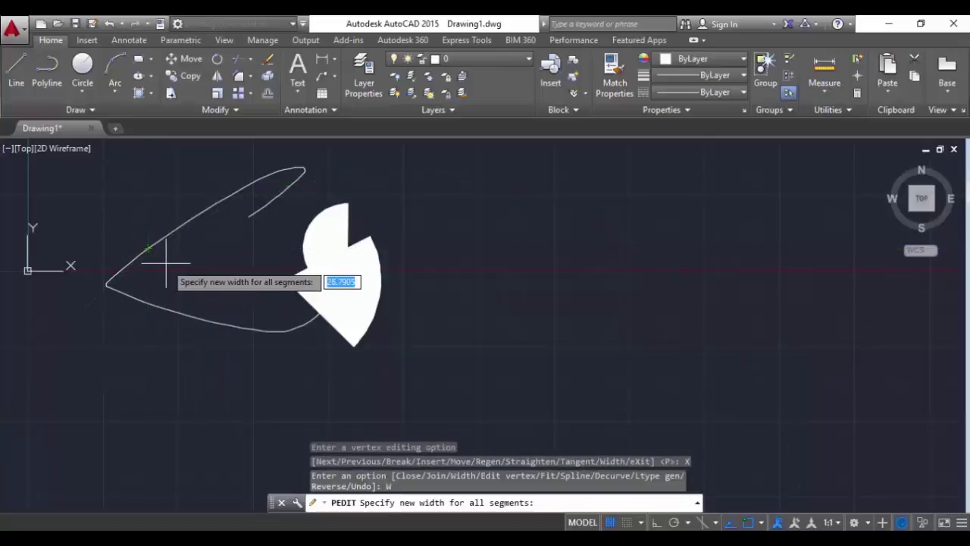
text(0)
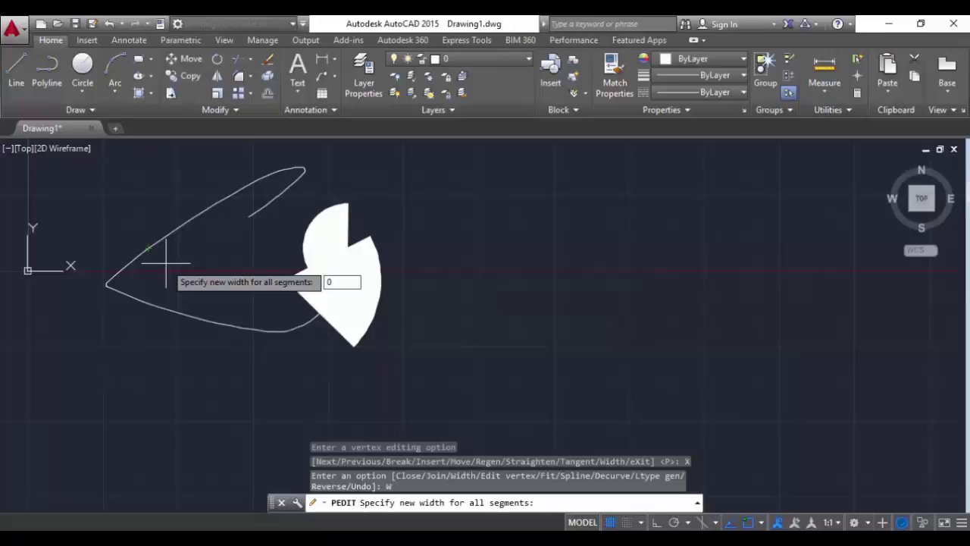
key(Return)
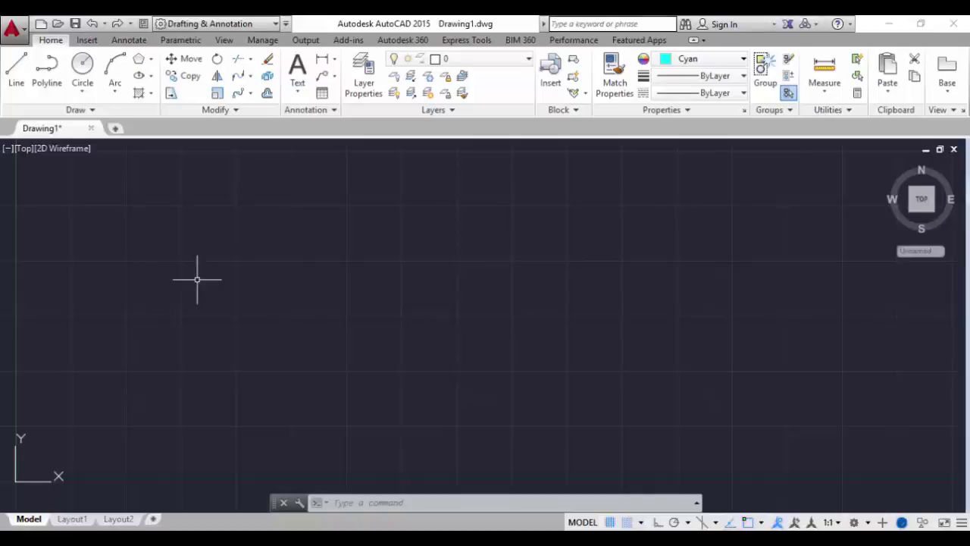
- Draw a rectangle 3' wide and 2' high in the upper-left part of the empty drawing area
text(REC)
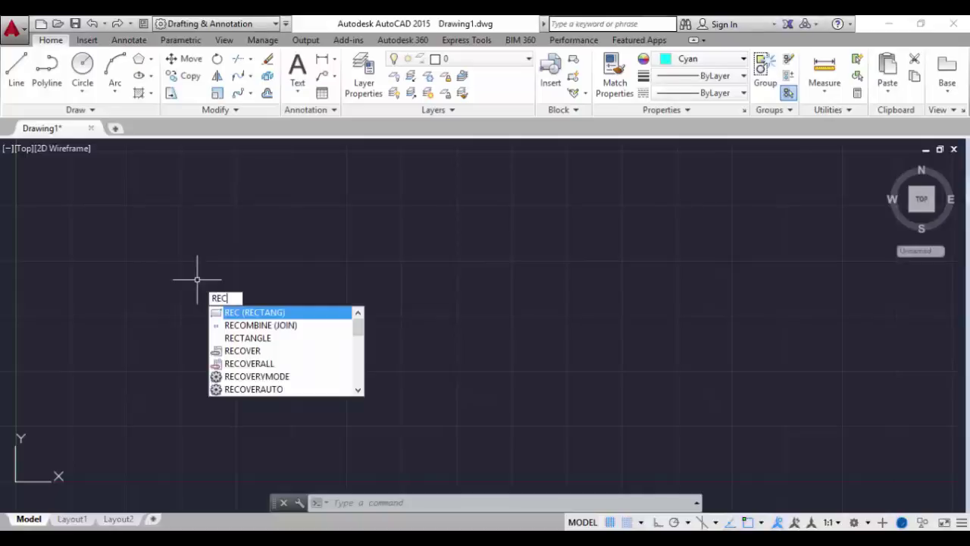
key(Return)
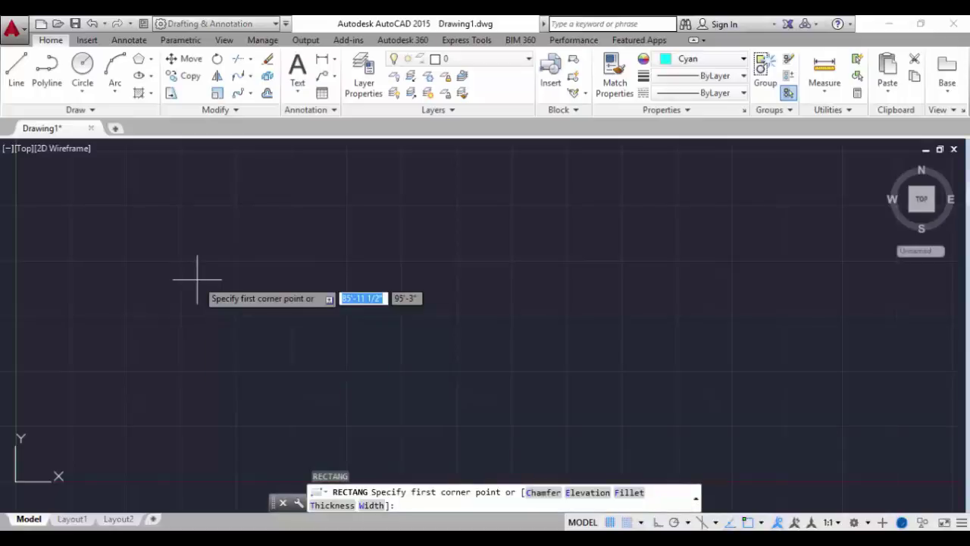
click(184, 221)
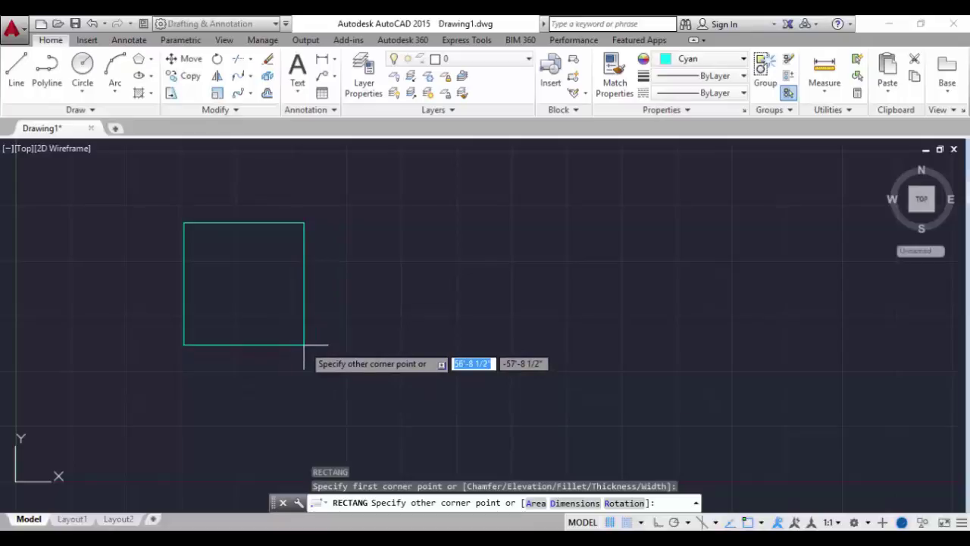
text(3)
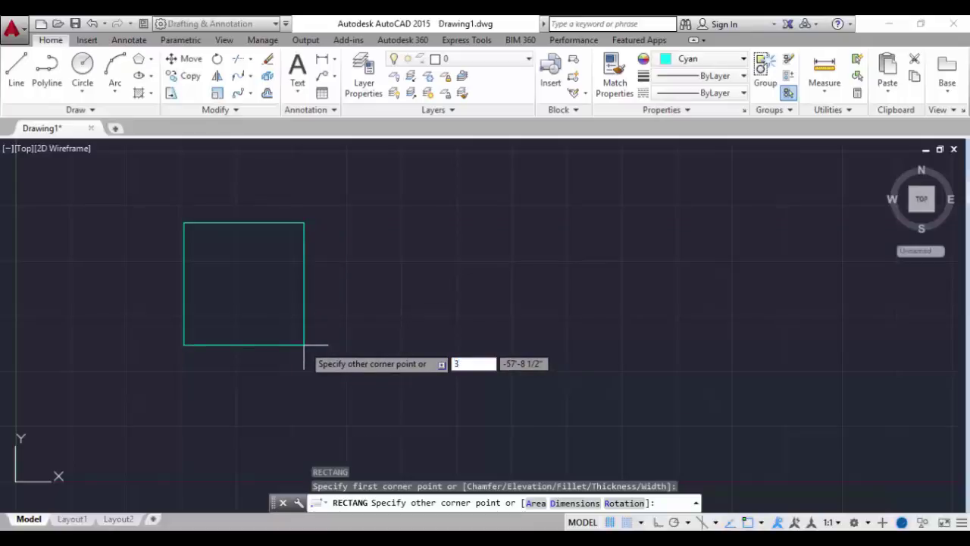
text(')
key(Tab)
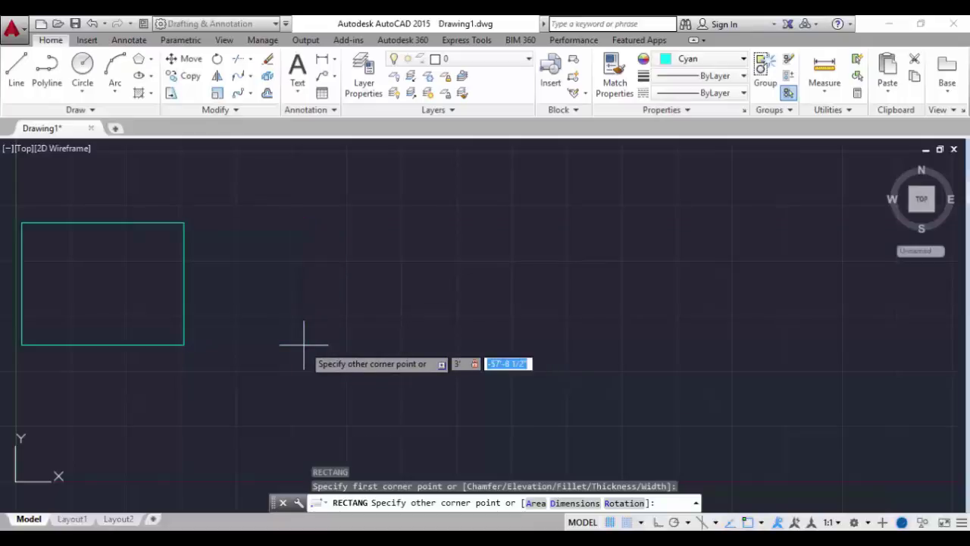
text(2)
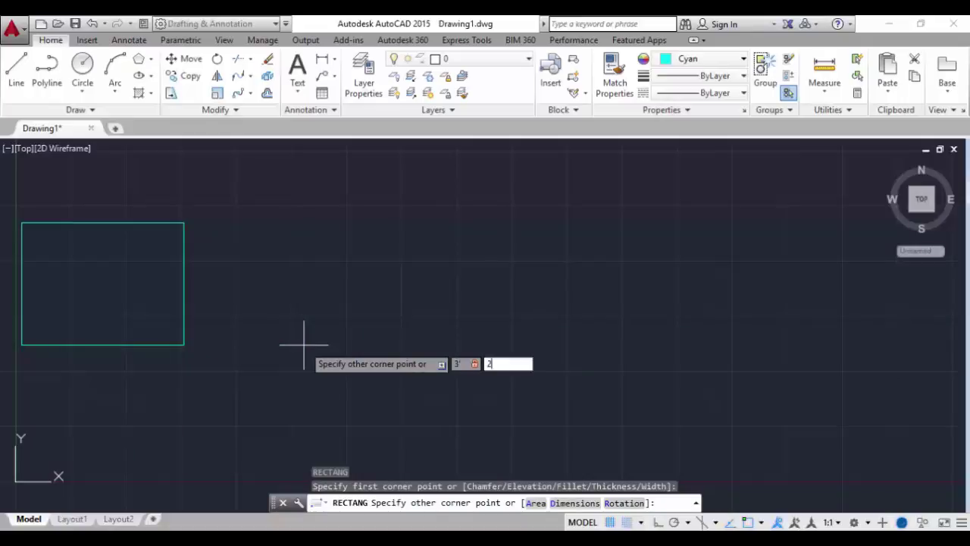
key(Return)
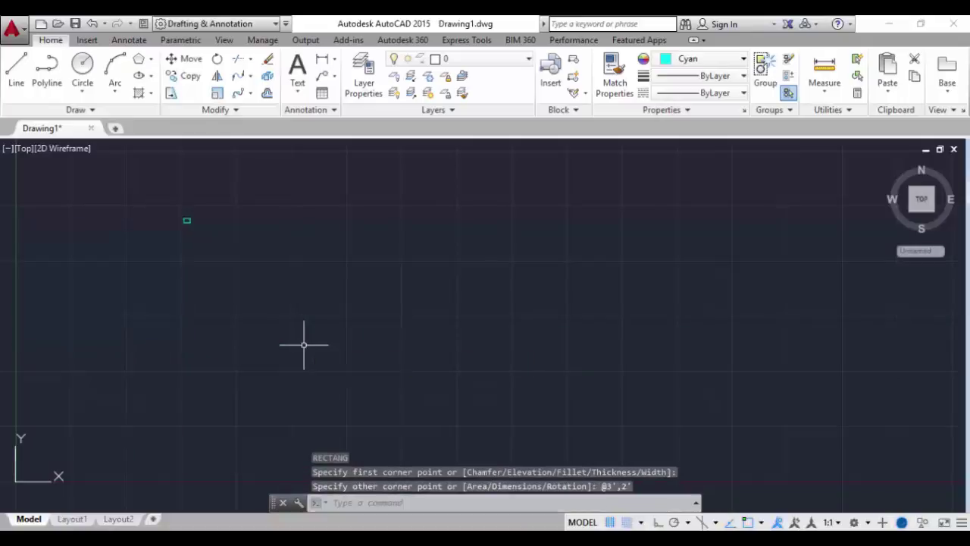
- Move the rectangle about 4 feet to the right, using the midpoint of its right edge as base point
scroll(193, 217, up, 8)
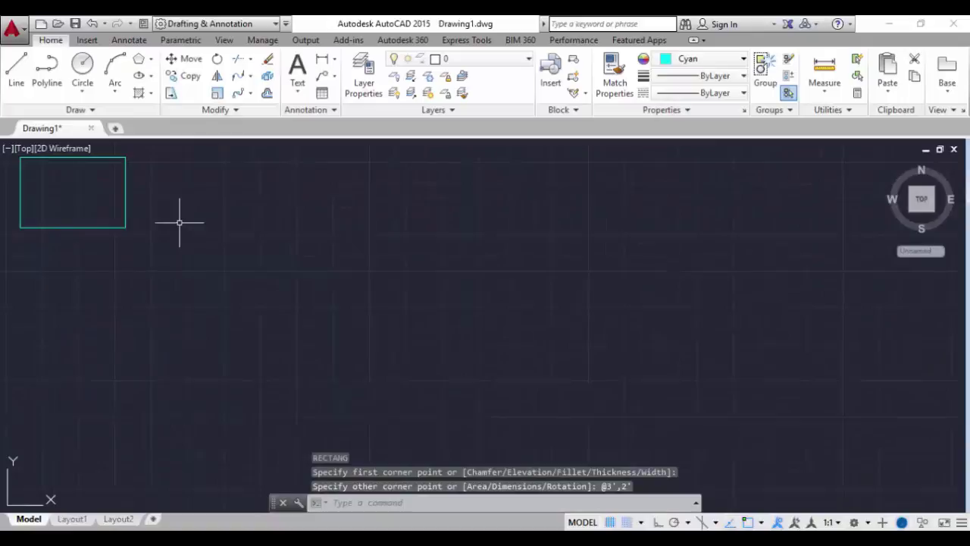
middle_drag(148, 210, 429, 281)
scroll(429, 281, up, 4)
middle_drag(286, 230, 367, 288)
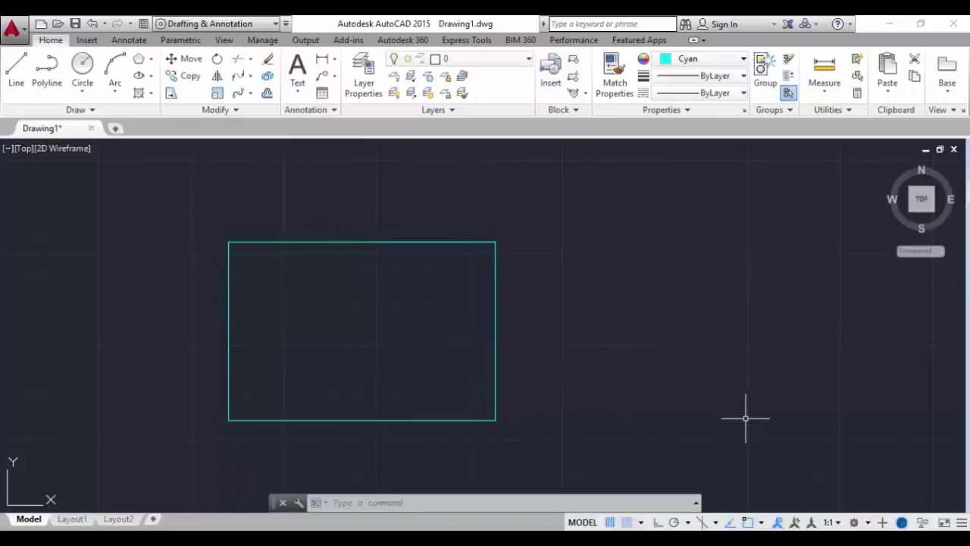
text(M)
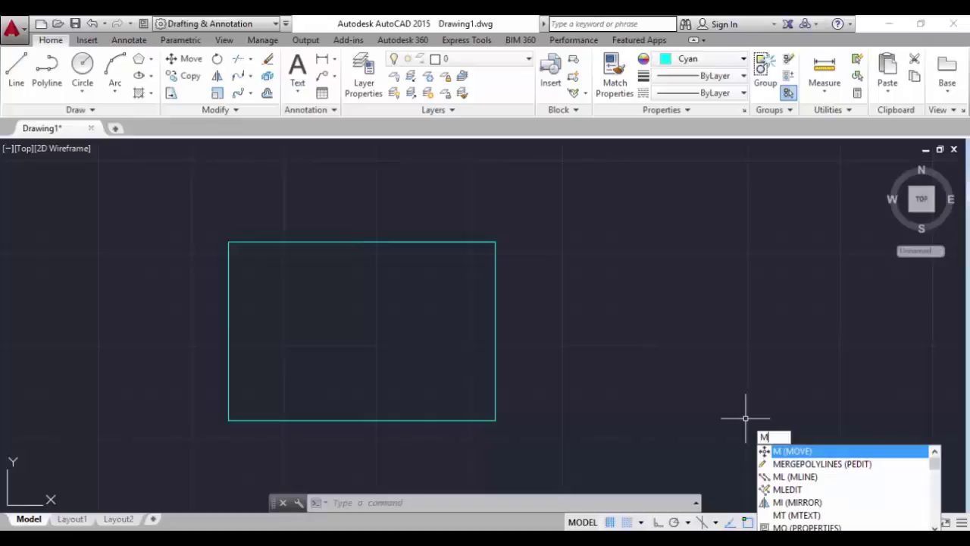
key(Return)
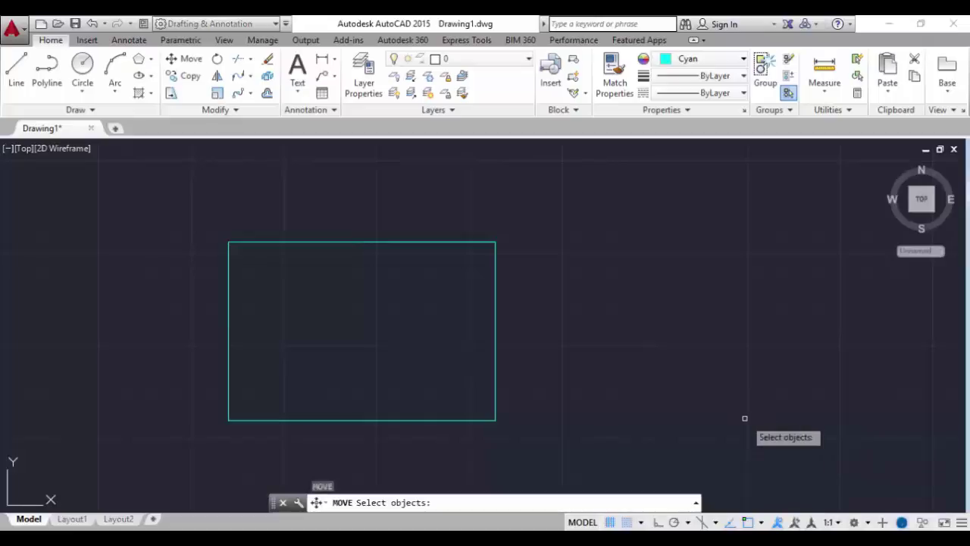
click(444, 419)
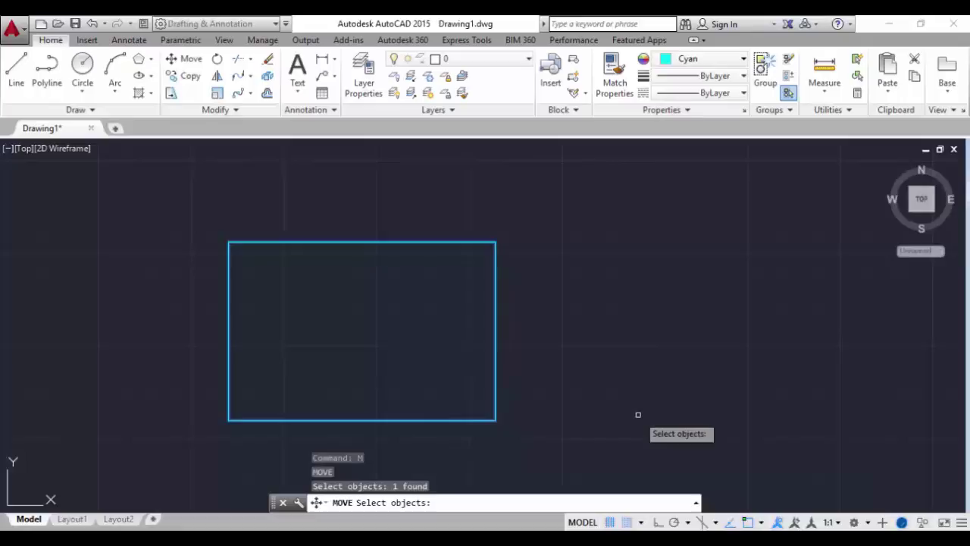
key(Return)
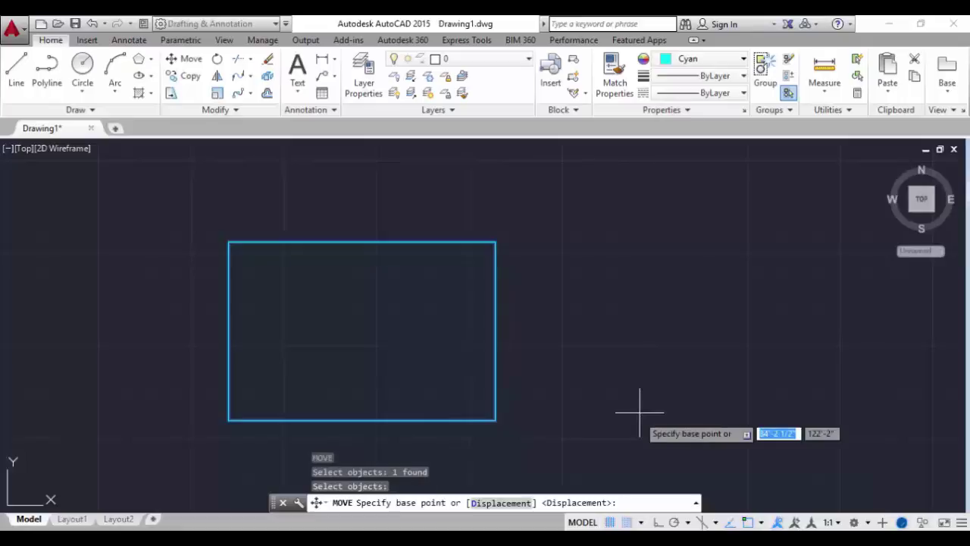
click(494, 332)
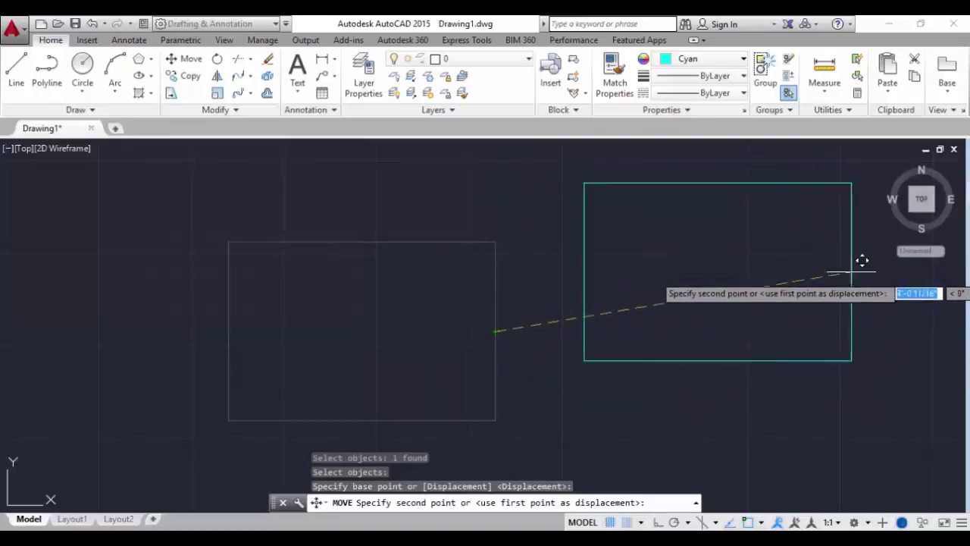
click(876, 301)
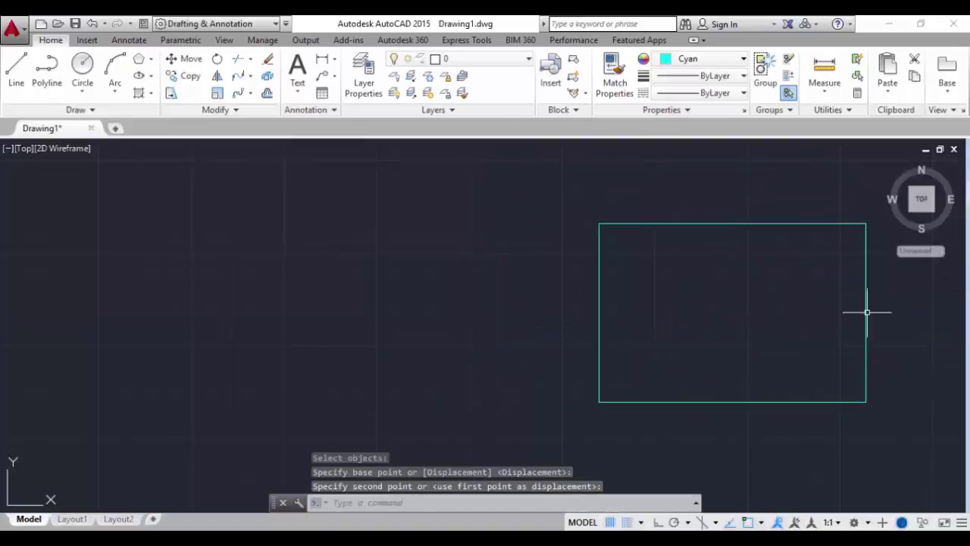
- Create a scaled copy of the rectangle at factor 0.5, with its lower-left corner as base point
middle_drag(770, 364, 237, 365)
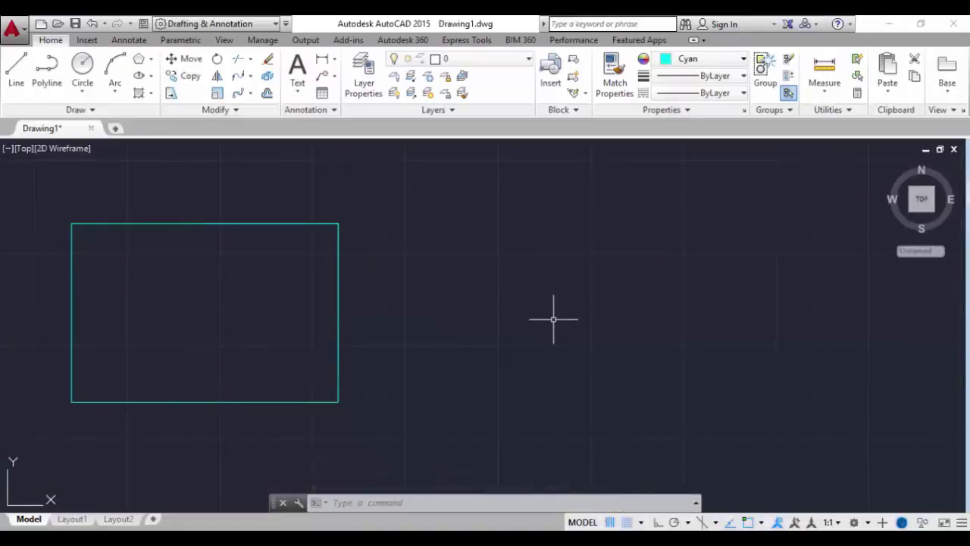
text(SC)
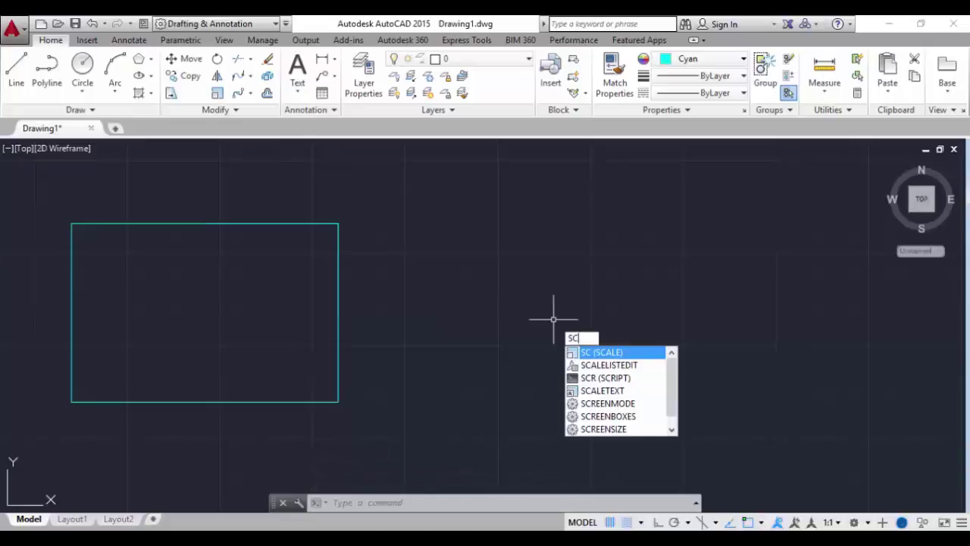
key(Return)
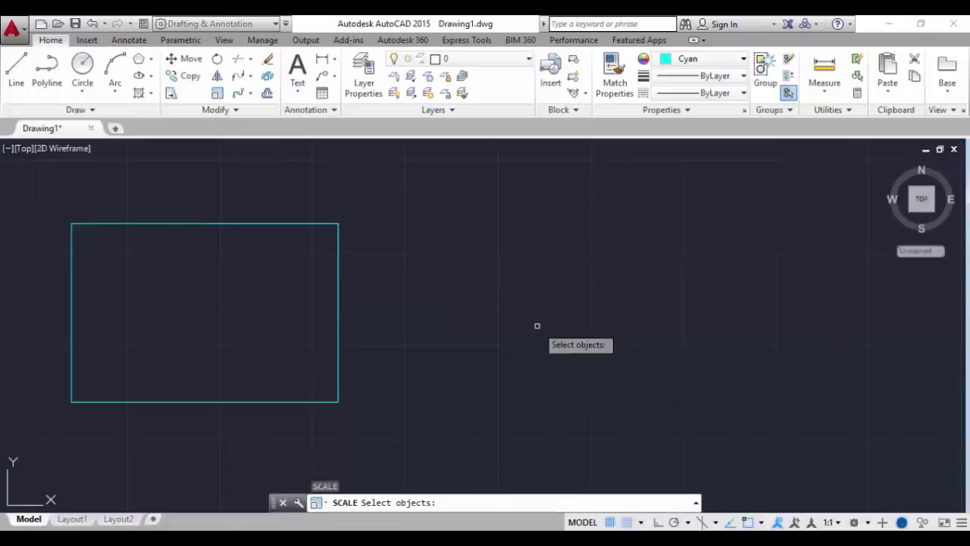
click(104, 401)
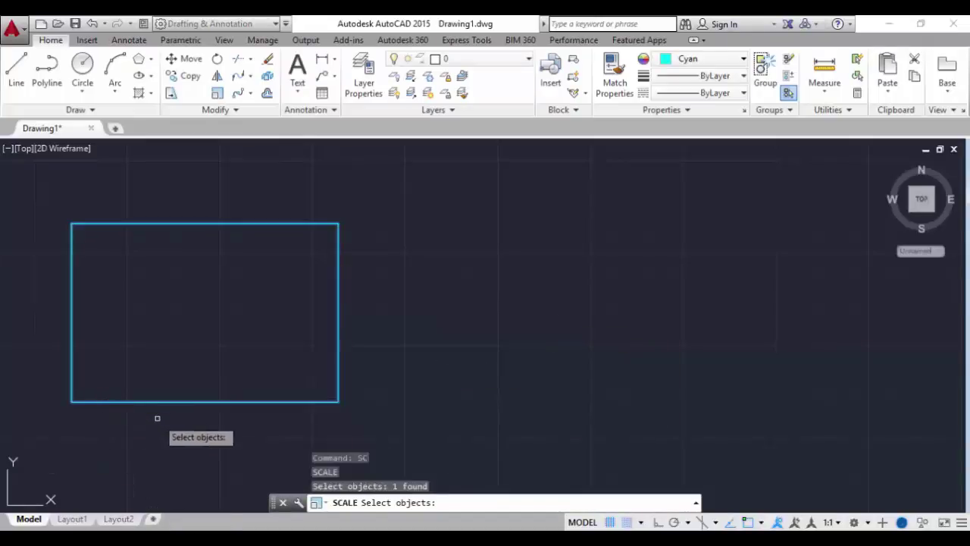
key(Return)
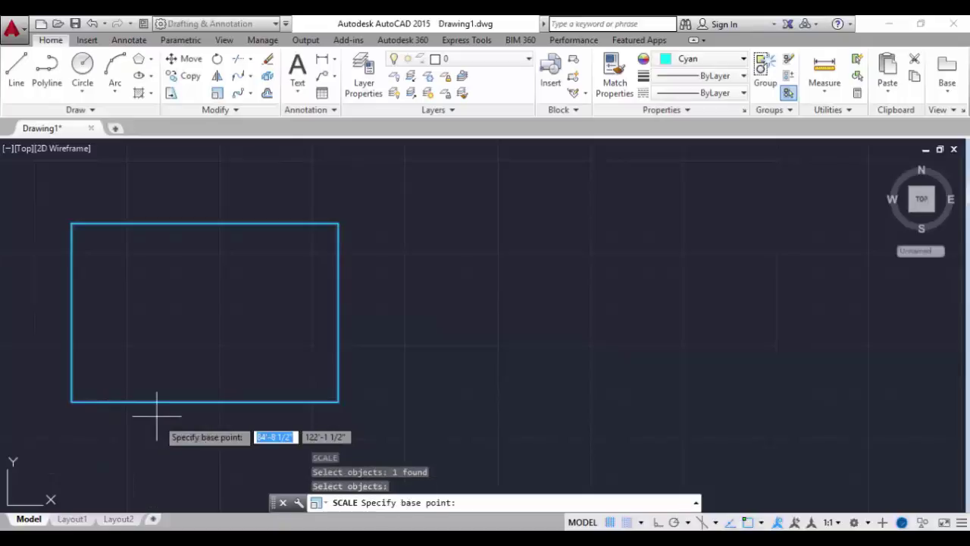
click(72, 402)
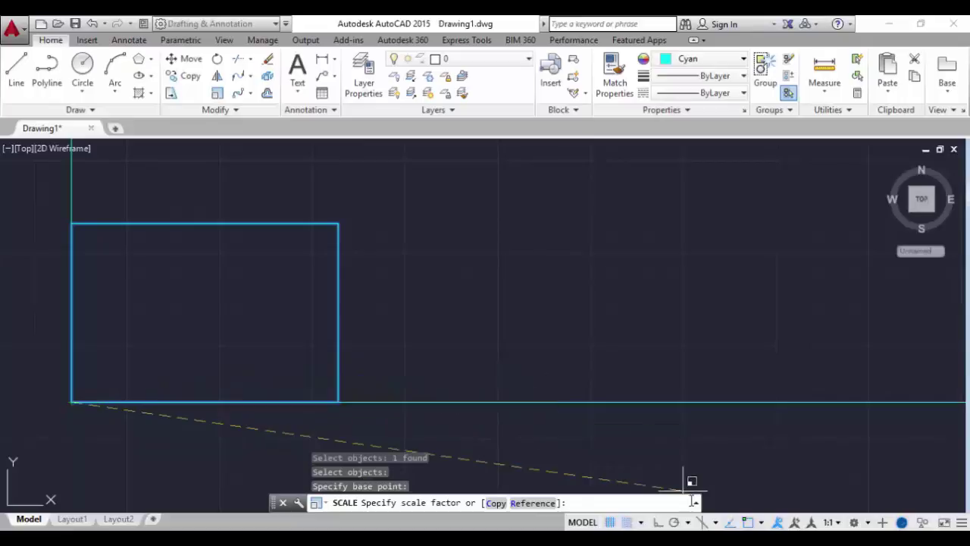
click(496, 504)
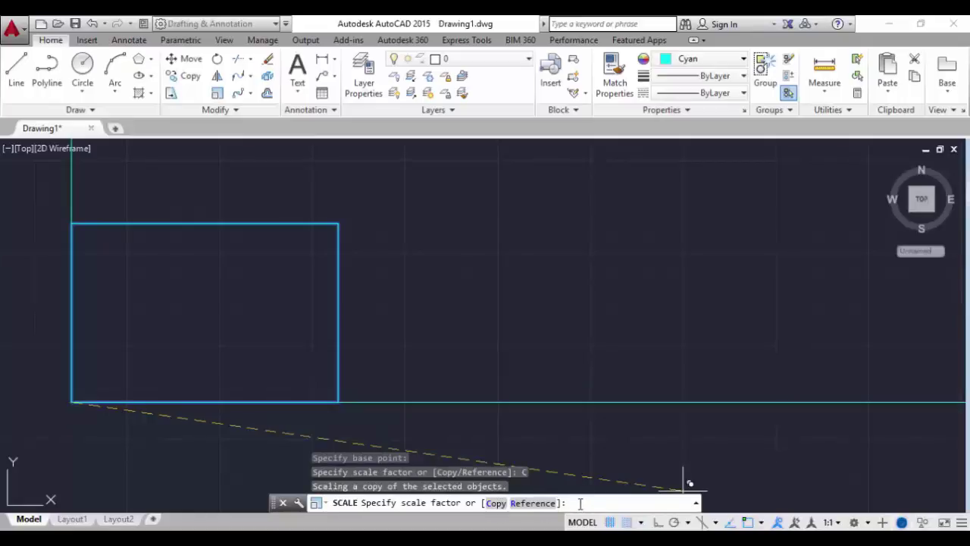
text(0.5)
key(Return)
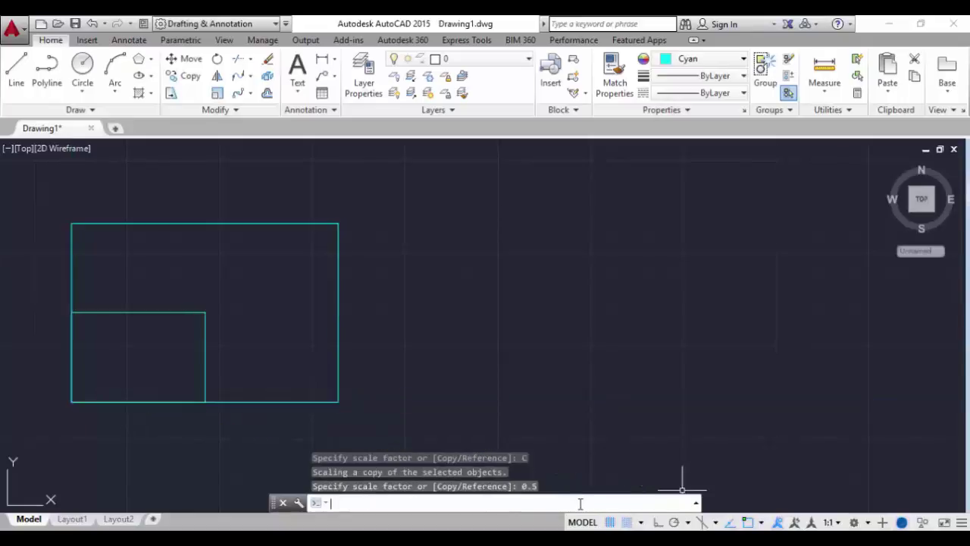
scroll(224, 409, up, 2)
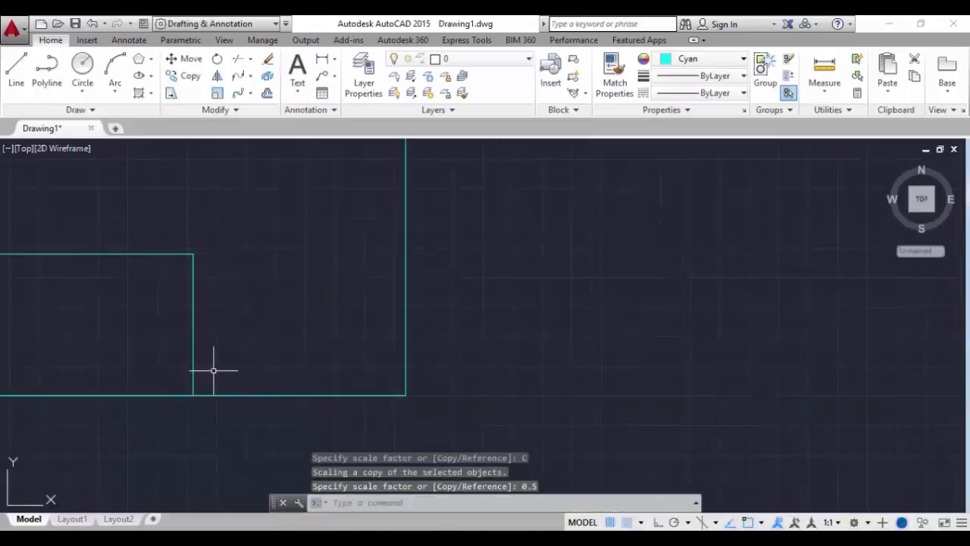
middle_drag(212, 372, 416, 380)
scroll(409, 379, down, 2)
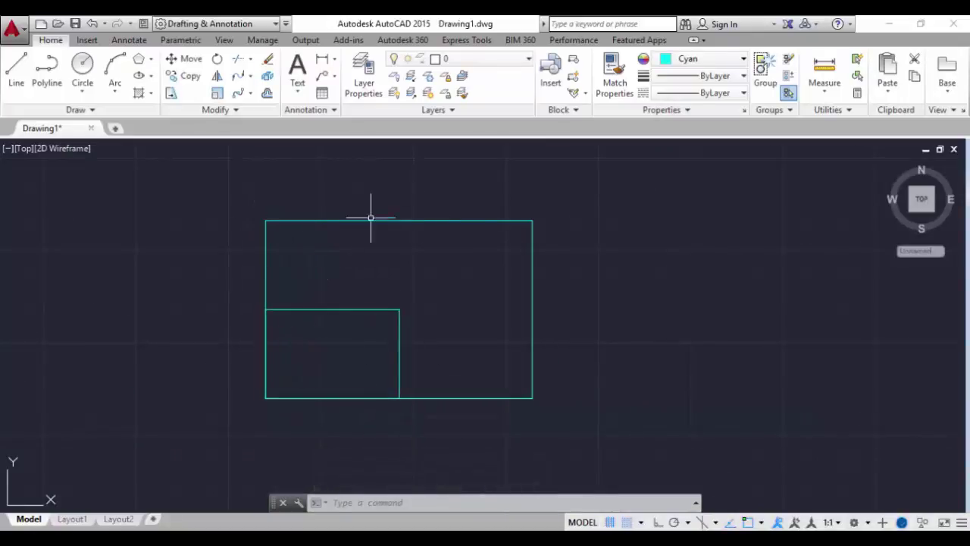
scroll(357, 325, up, 2)
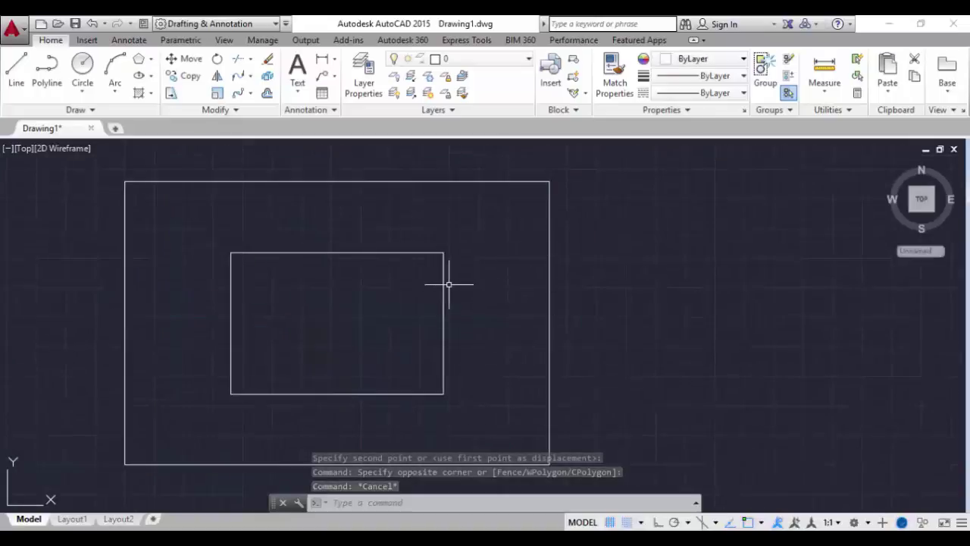
- Try to rotate the inner rectangle about its upper-right corner by picking the rotation angle
text(RO)
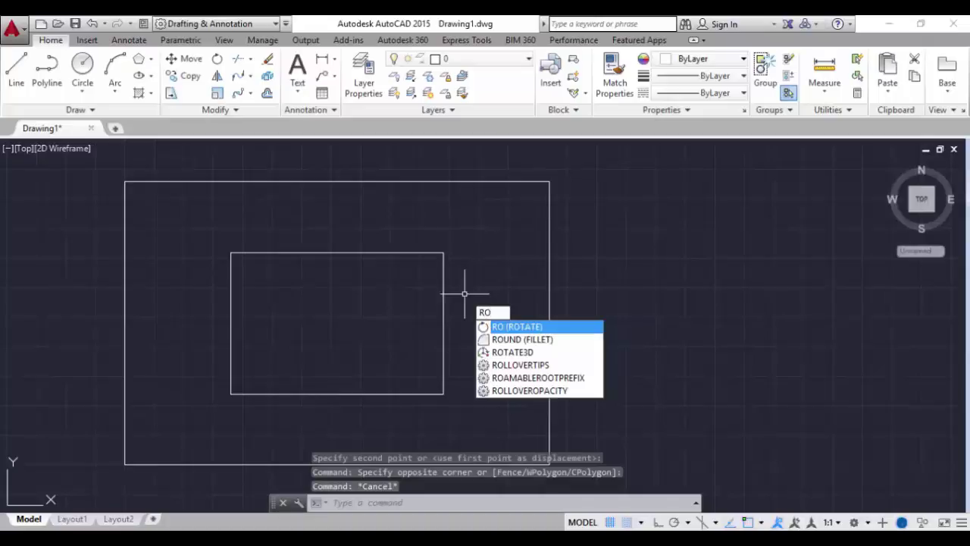
key(Return)
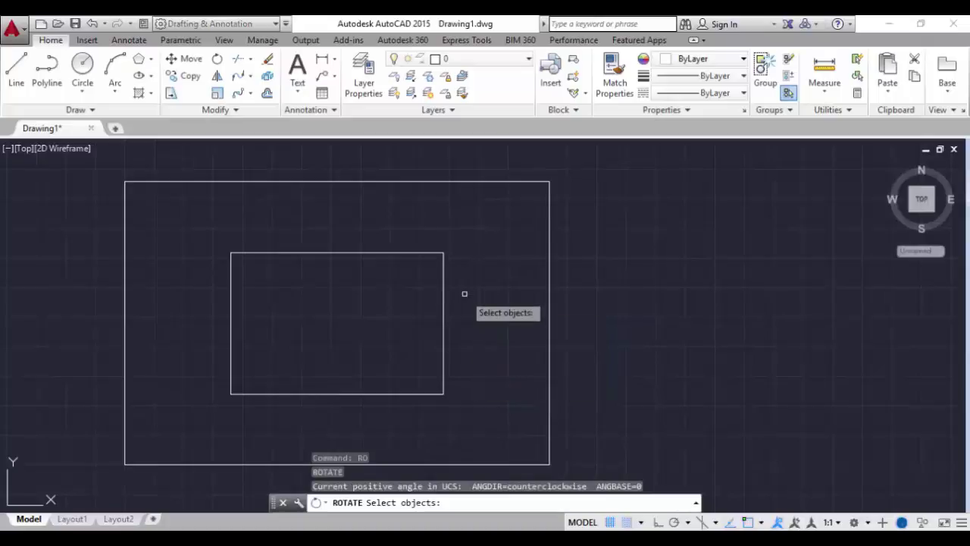
click(443, 296)
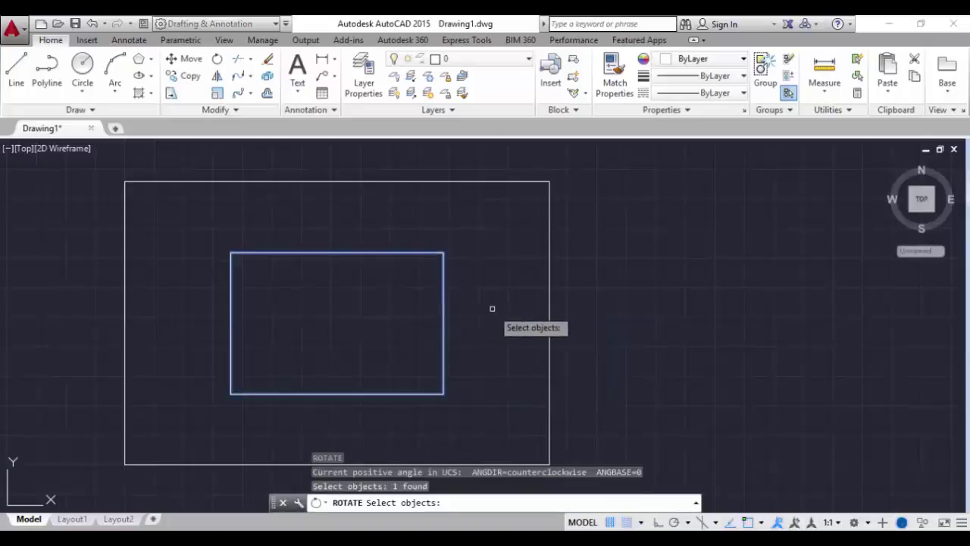
key(Return)
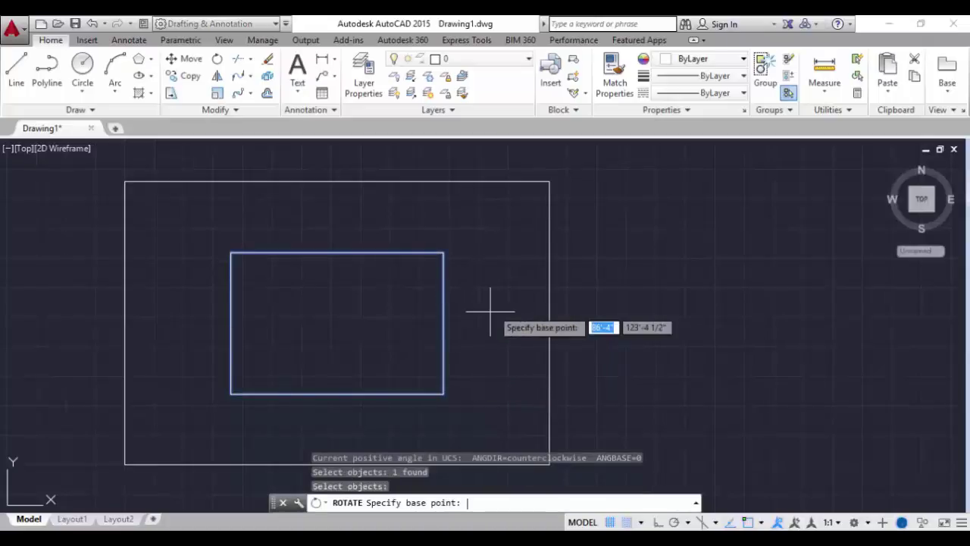
click(443, 252)
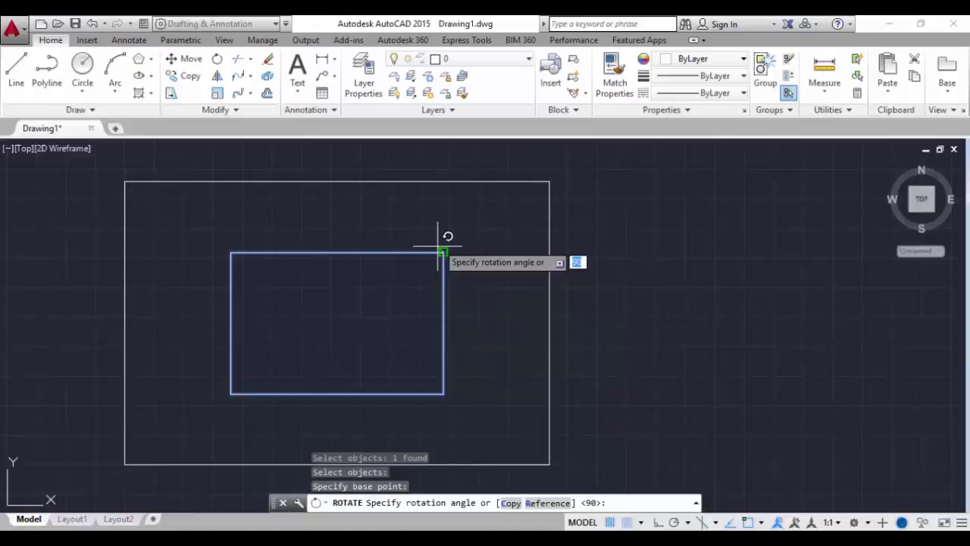
click(443, 246)
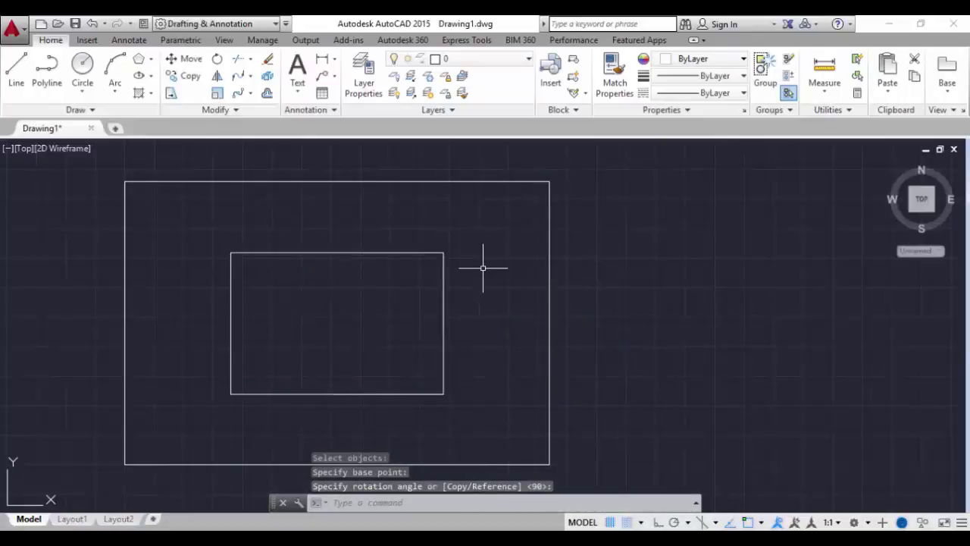
- Rotate the inner rectangle clockwise by about 35° around its upper-right corner, picking the rotation angle freehand
text(RO)
key(Return)
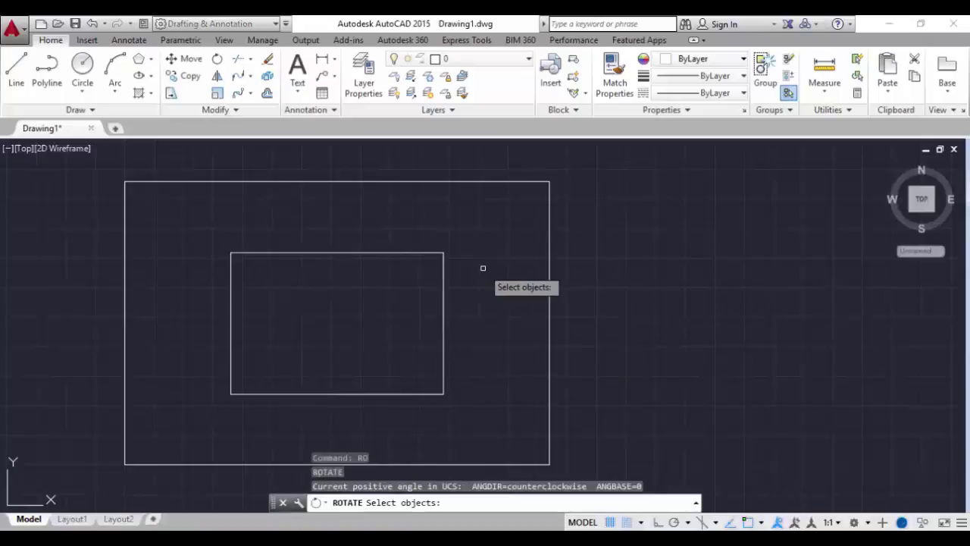
click(444, 281)
key(Return)
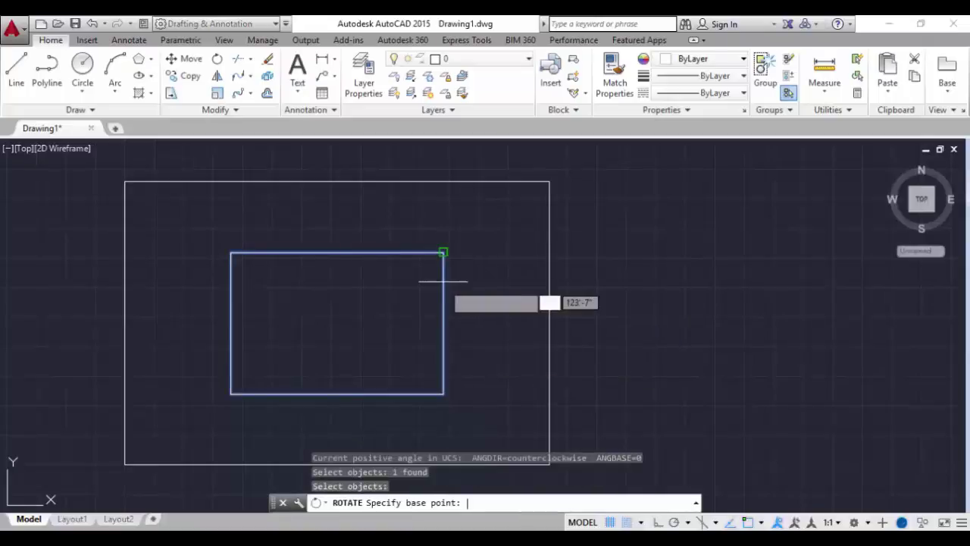
click(443, 253)
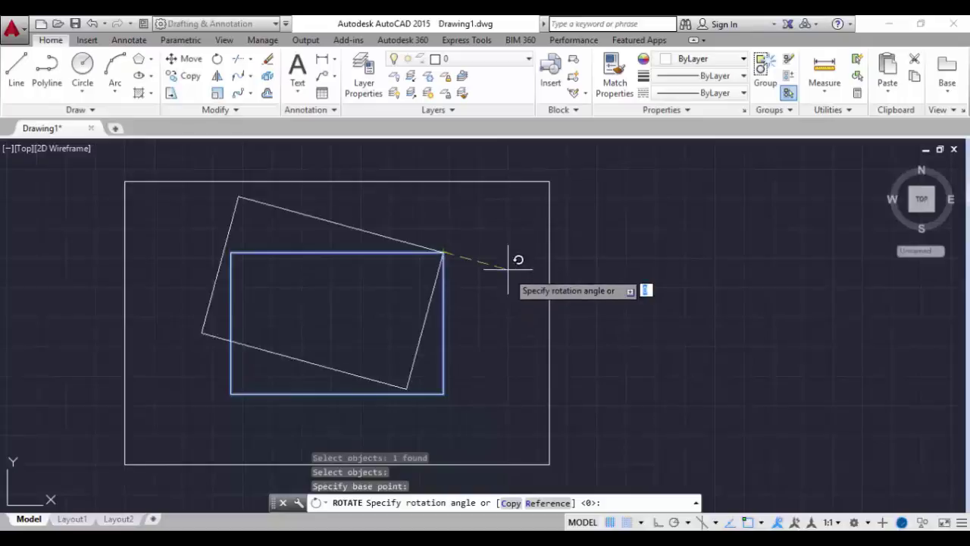
click(502, 293)
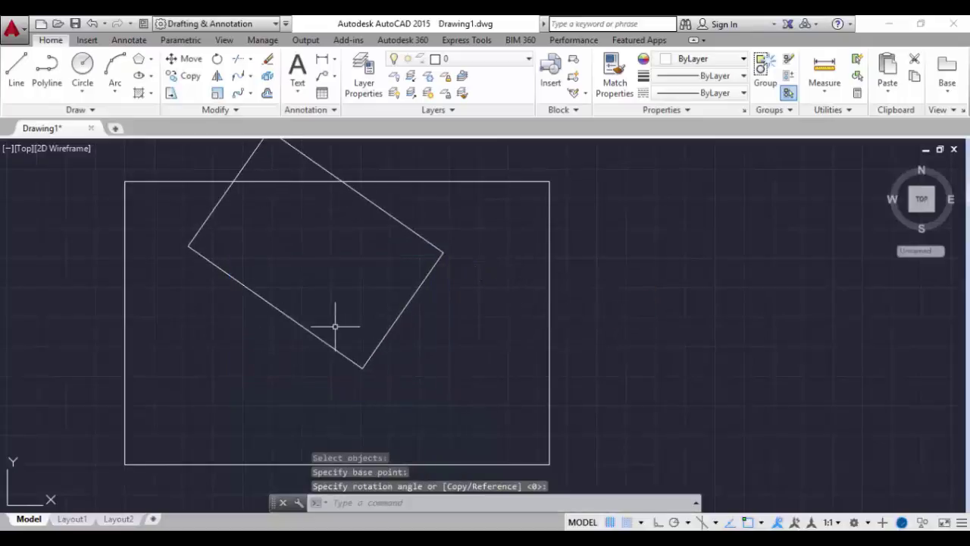
- Move the rotated rectangle straight down about 6 1/2" so it lies inside the large rectangle, using its rightmost corner as base point
click(260, 294)
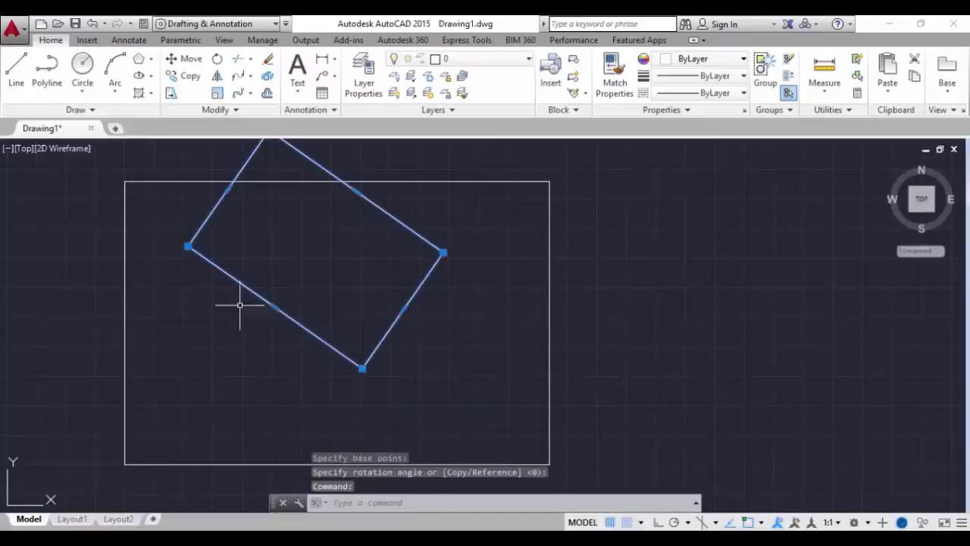
text(m)
key(Return)
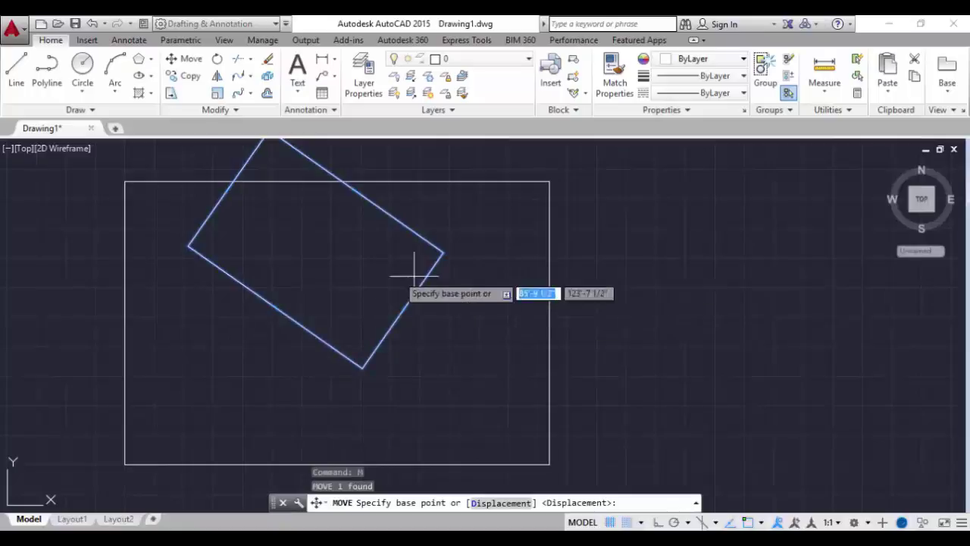
click(443, 253)
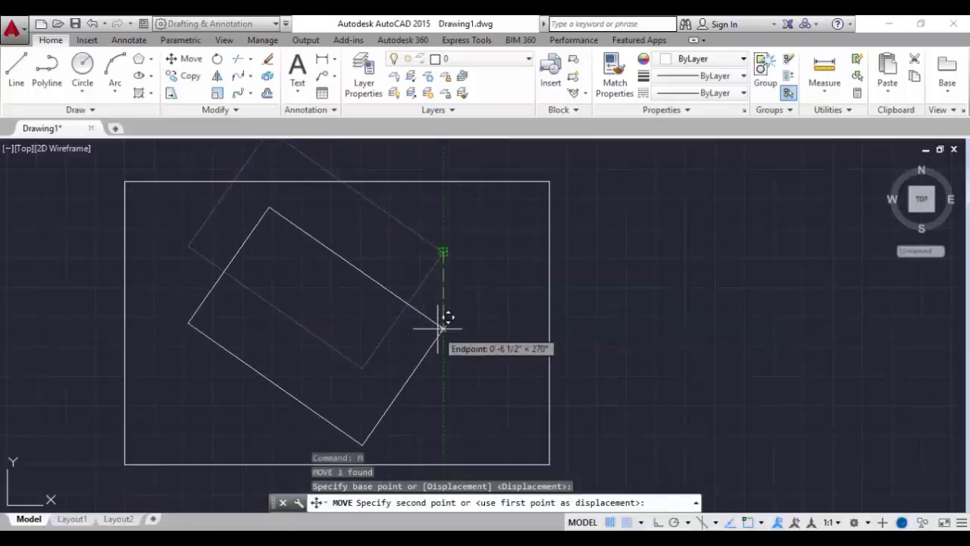
click(444, 328)
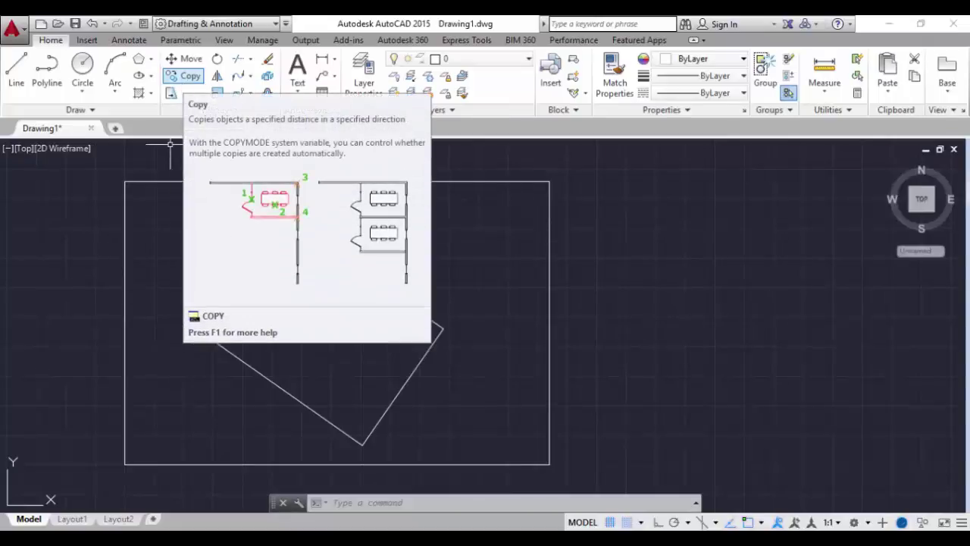
- Copy the rotated rectangle three times to its right, using its rightmost corner as base point: one overlapping the large rectangle's edge, two beyond it
text(c)
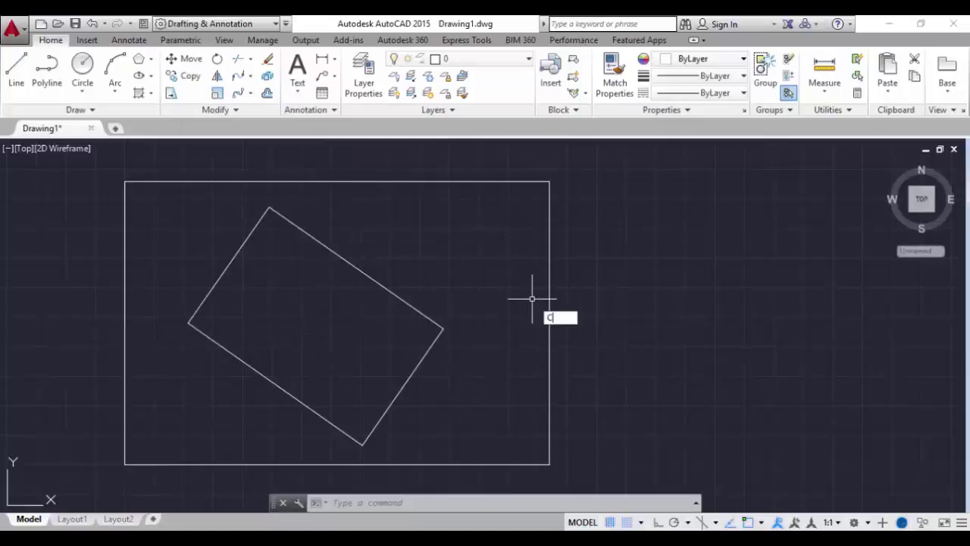
text(o)
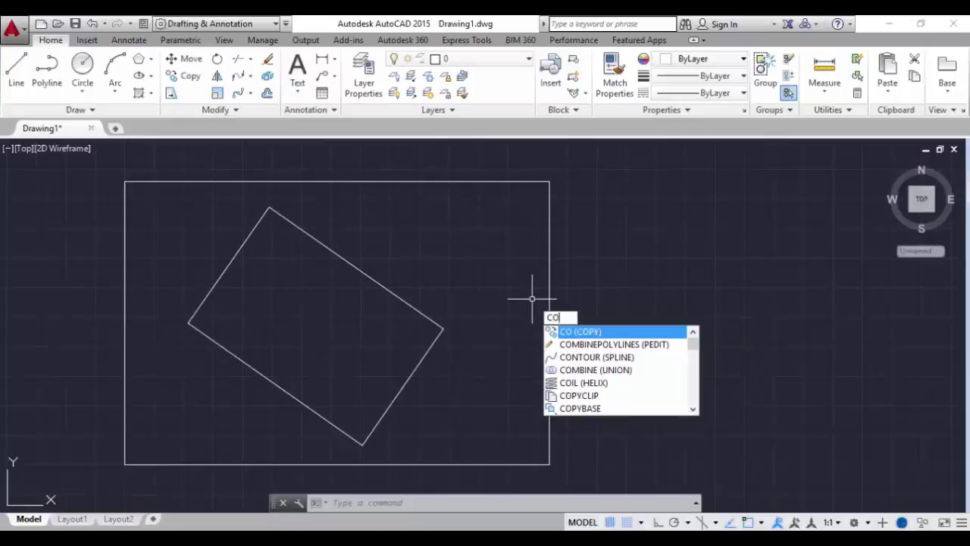
key(Return)
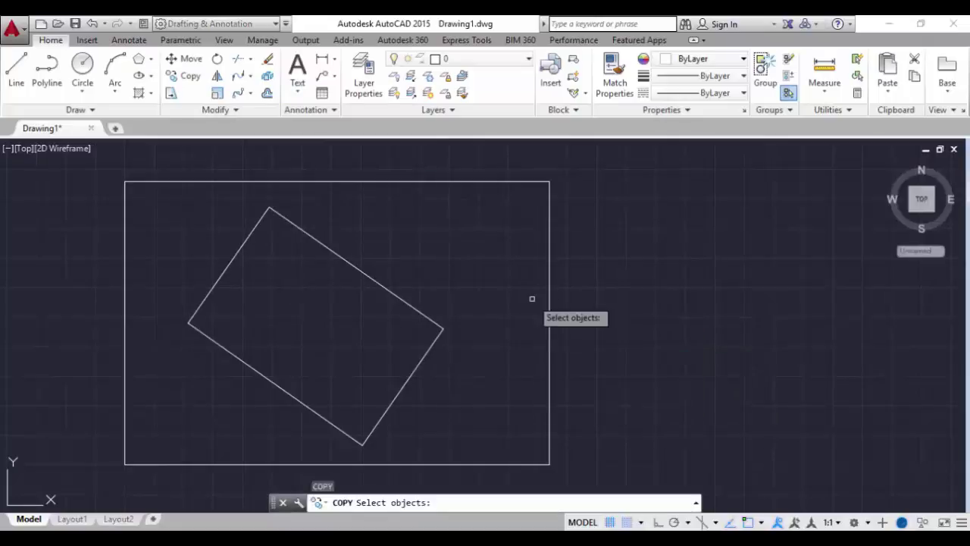
click(406, 301)
key(Return)
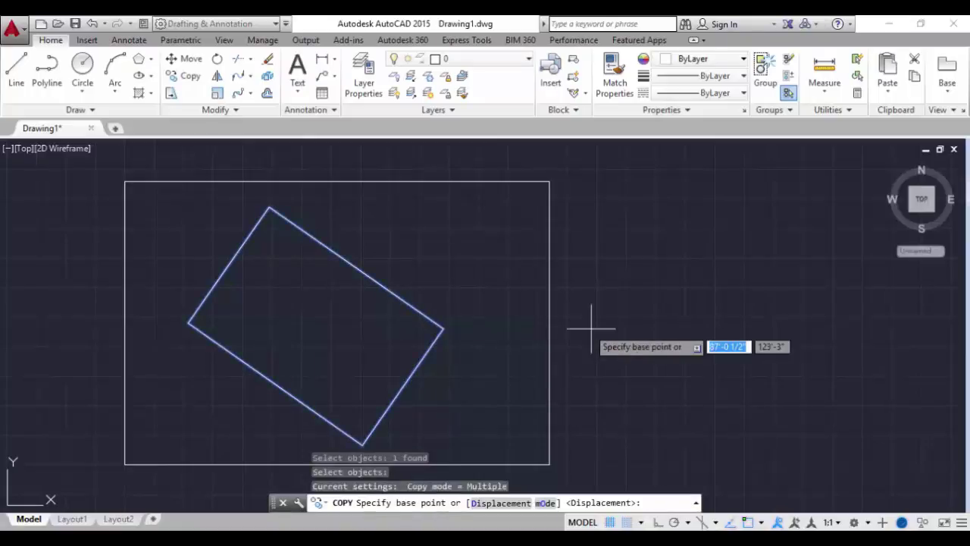
click(443, 329)
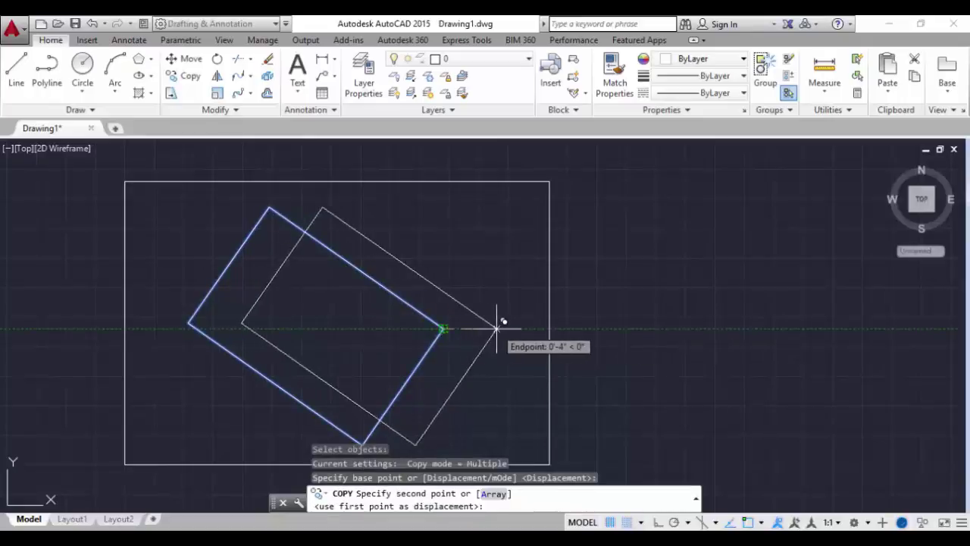
click(673, 299)
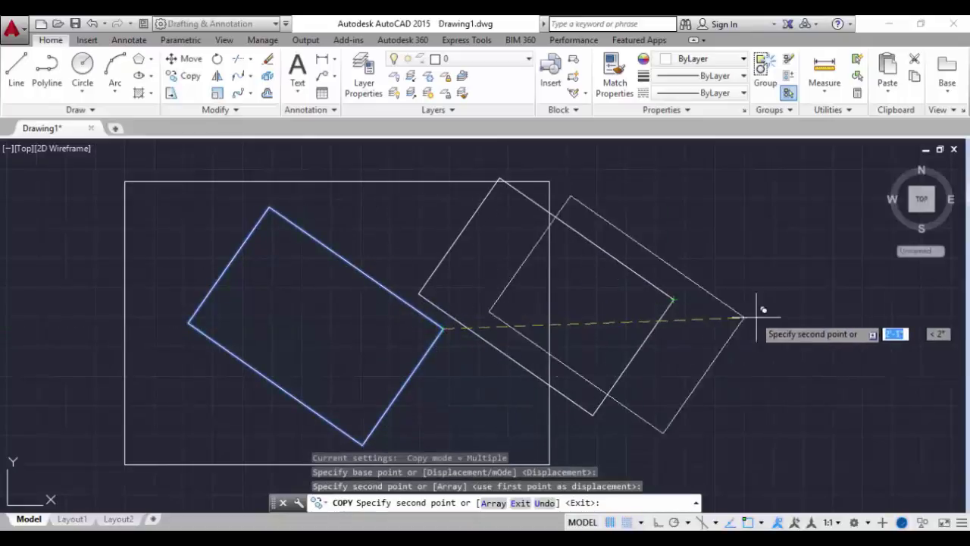
click(937, 253)
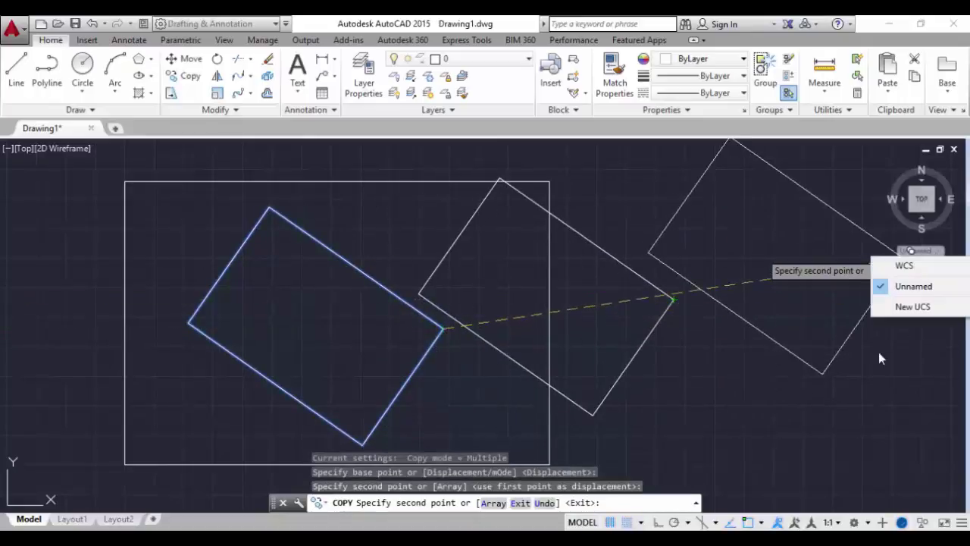
click(786, 394)
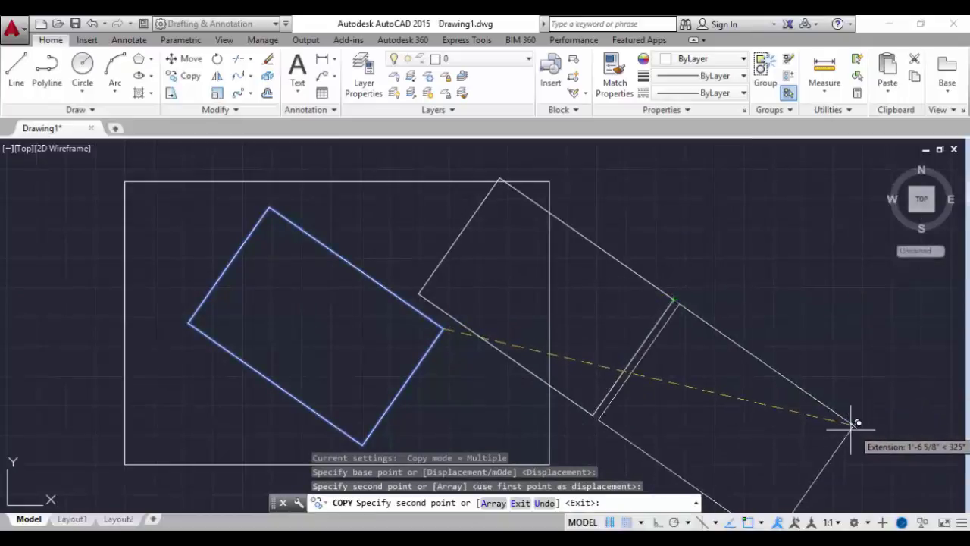
click(851, 419)
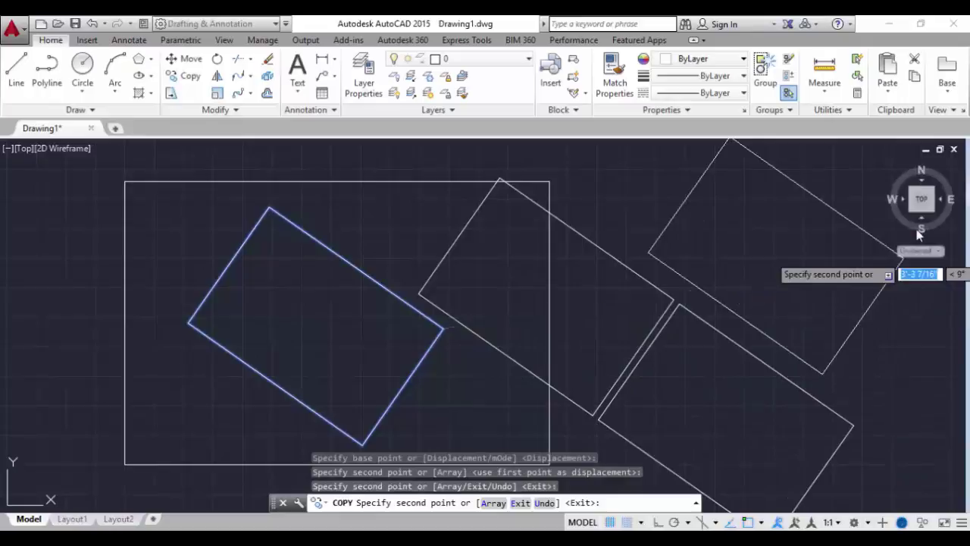
click(868, 227)
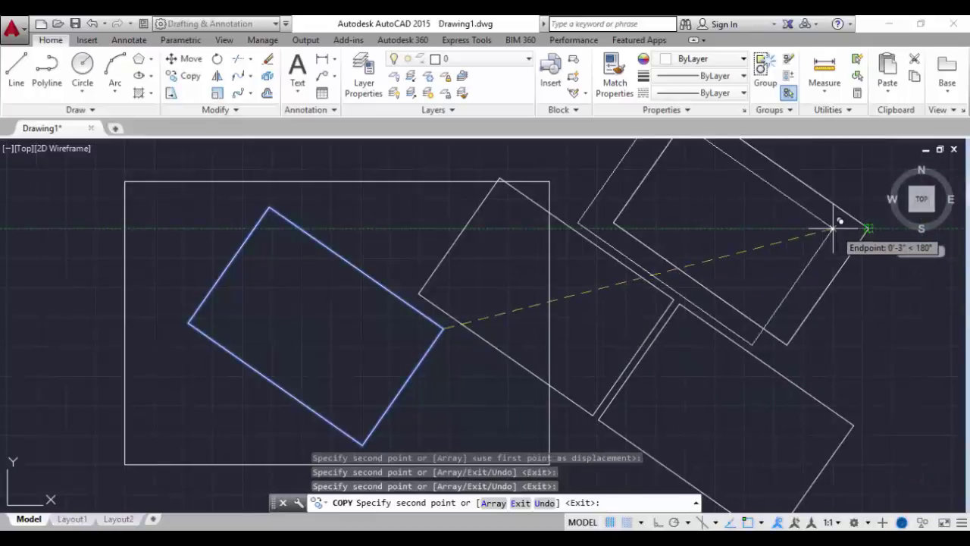
key(Escape)
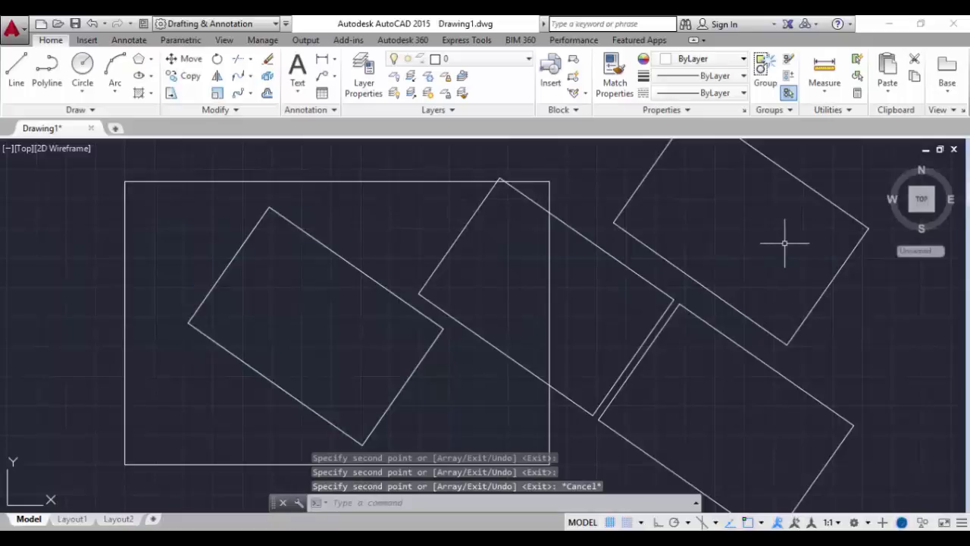
- Stretch the large rectangle's left side about 1' to the left with a crossing selection, using its lower-left corner as base point
scroll(785, 244, down, 2)
middle_drag(748, 303, 551, 317)
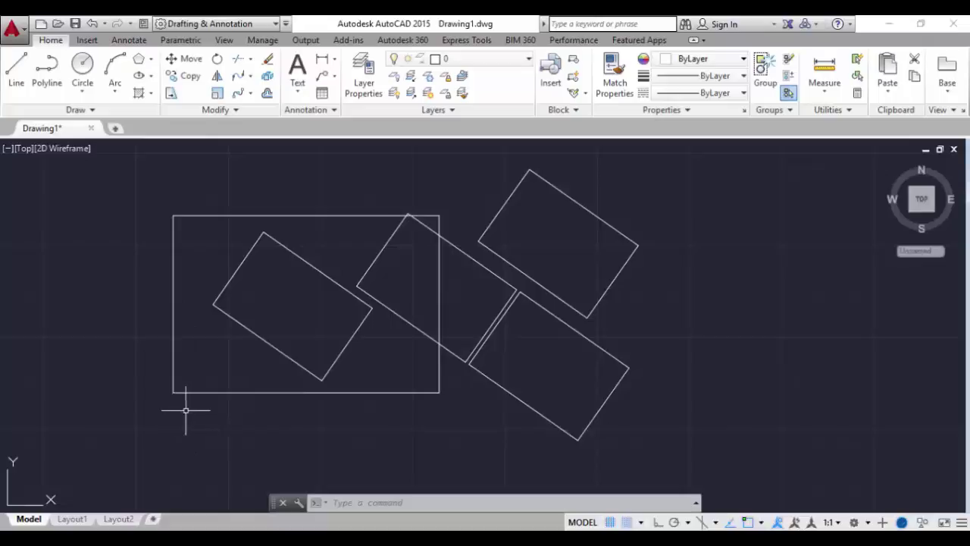
text(s)
key(Return)
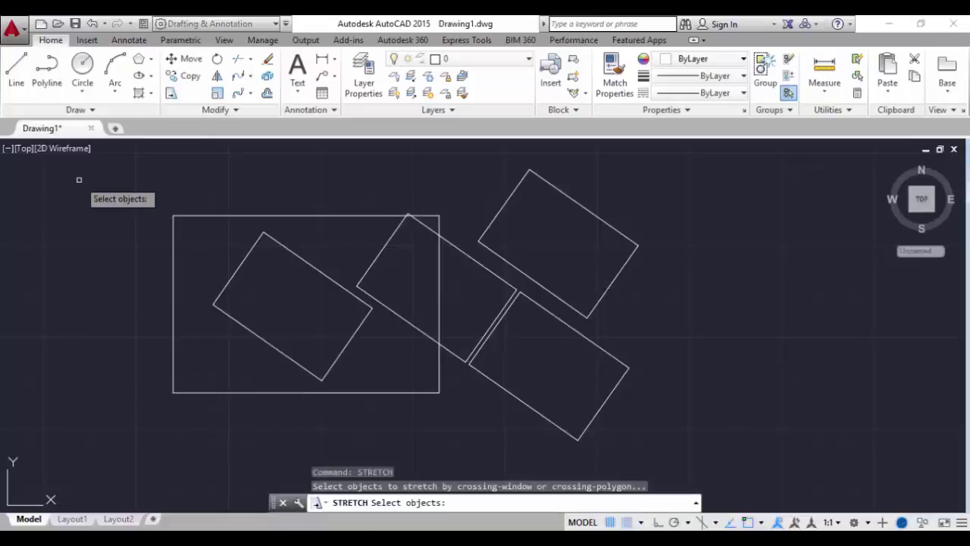
click(78, 185)
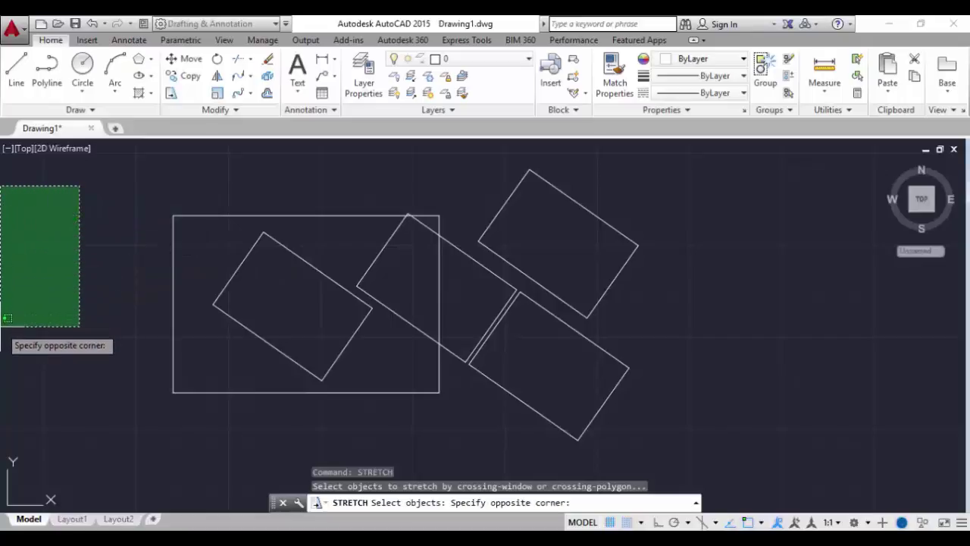
click(130, 430)
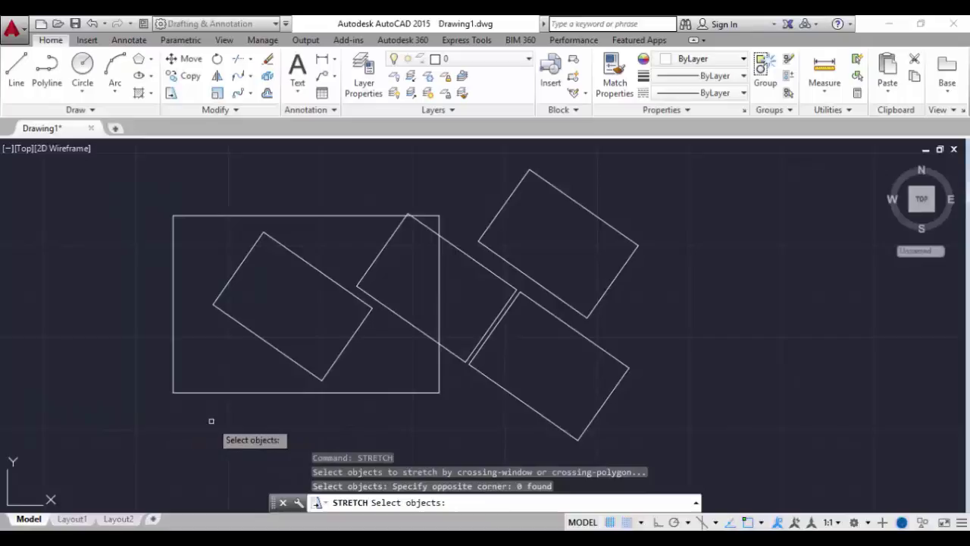
click(217, 413)
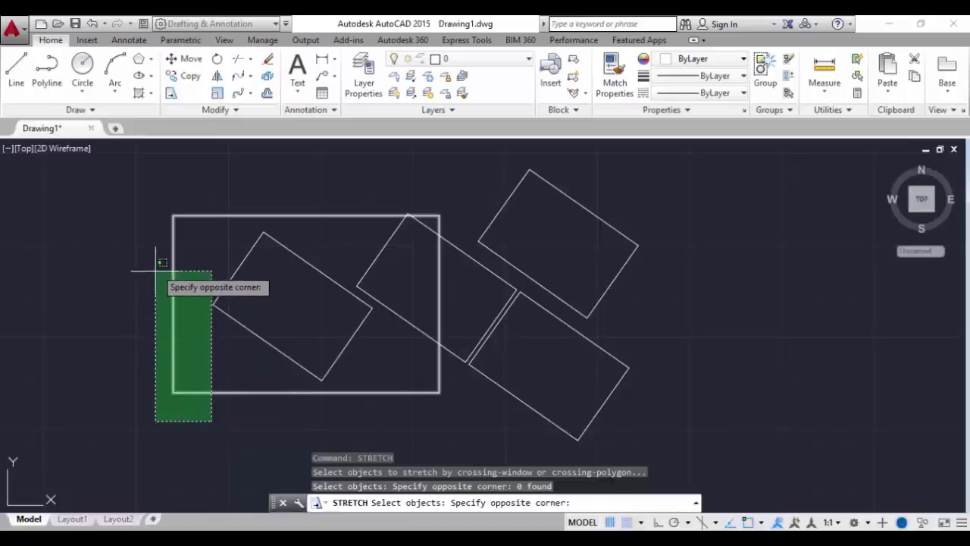
click(153, 187)
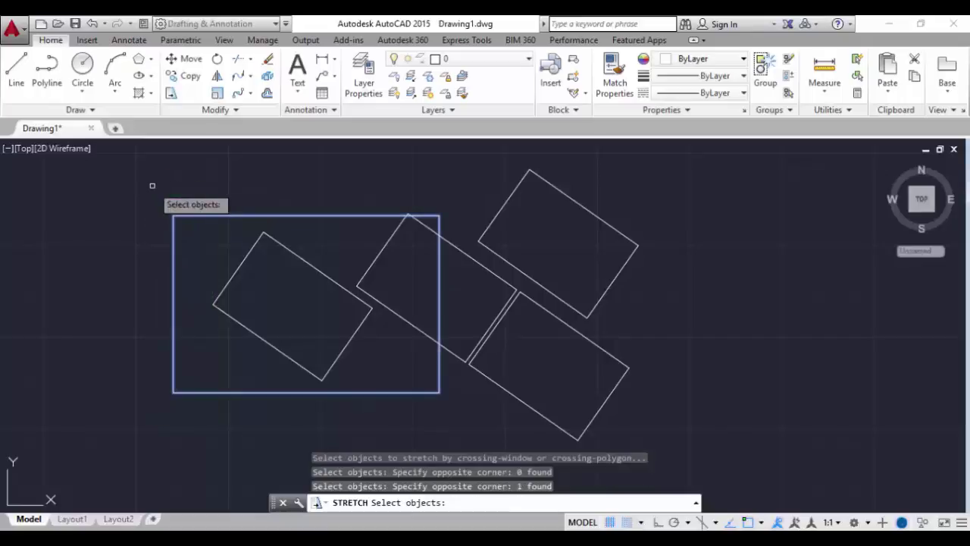
key(Return)
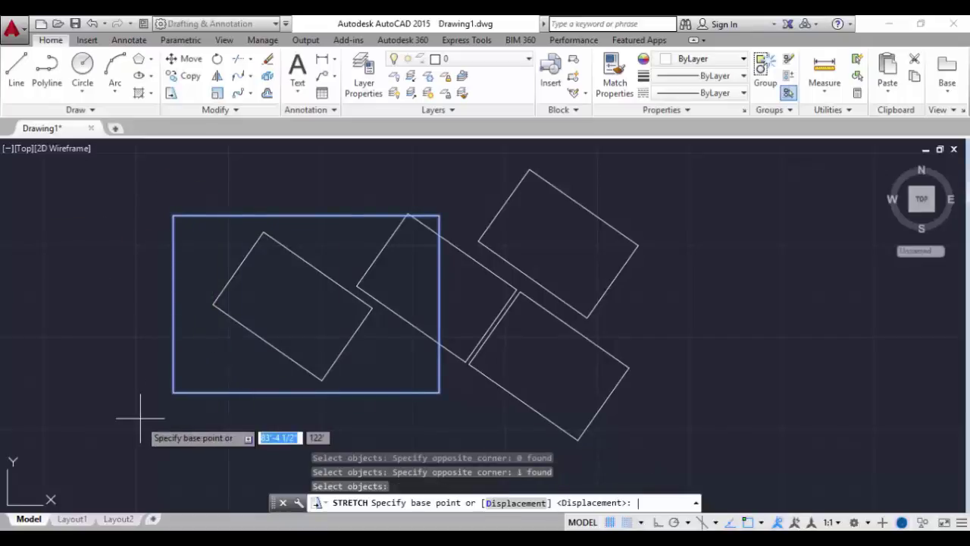
click(173, 393)
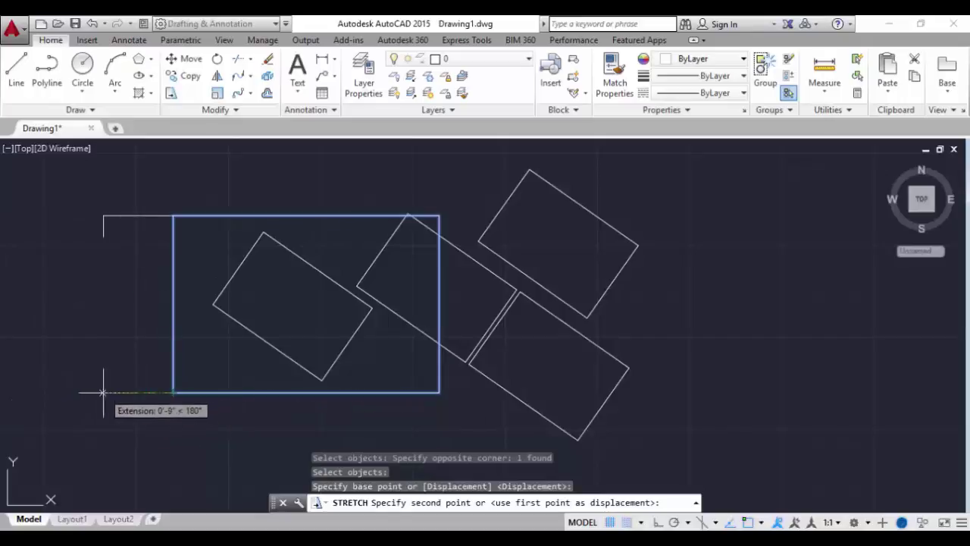
click(76, 392)
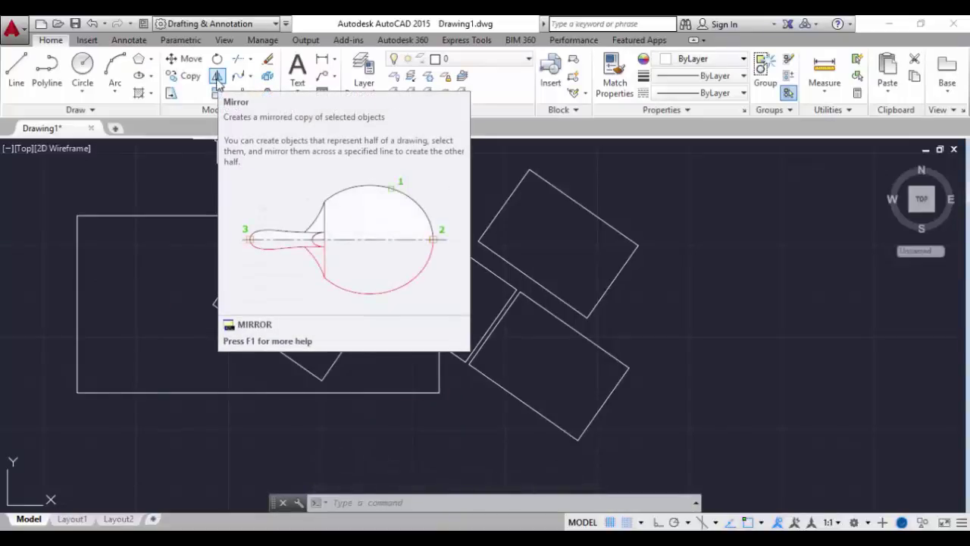
- Undo the circle and draw a three-sided polygon inscribed in a circle of about 1'-6 3/4" radius, left of the large rectangle
key(ctrl+z)
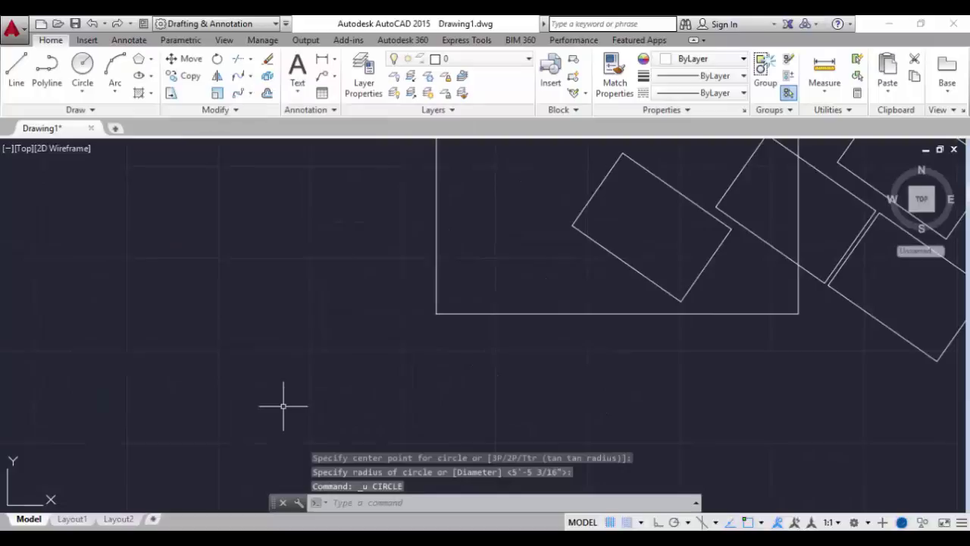
text(POL)
key(Return)
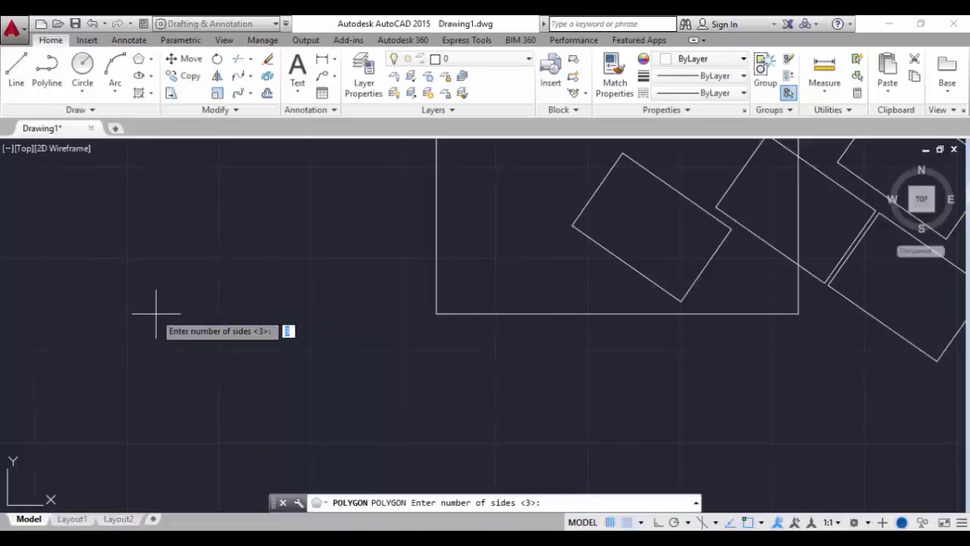
key(Return)
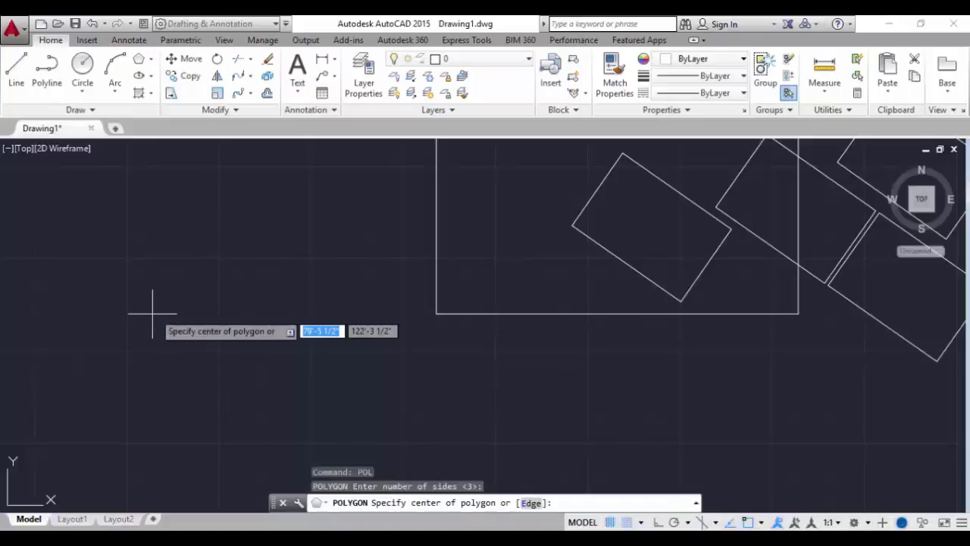
click(179, 295)
click(235, 331)
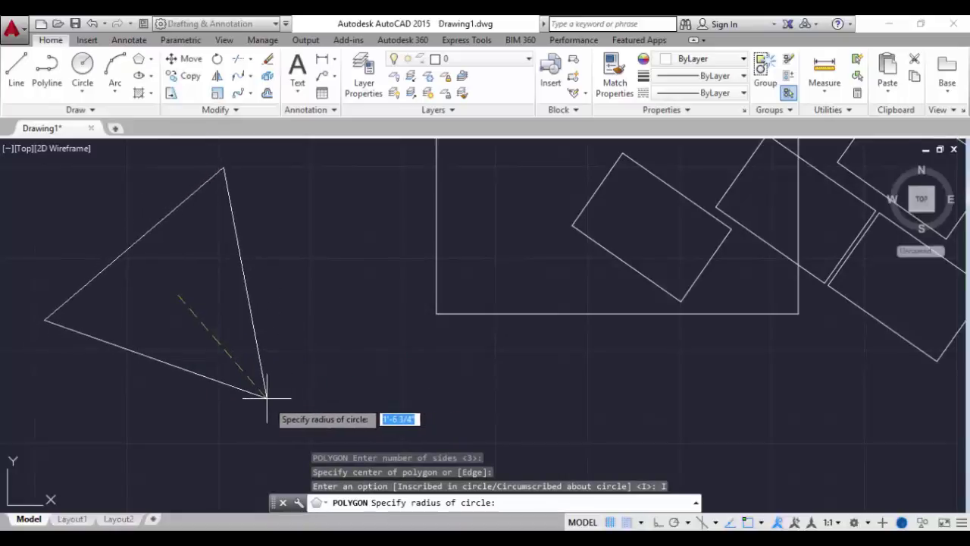
click(264, 397)
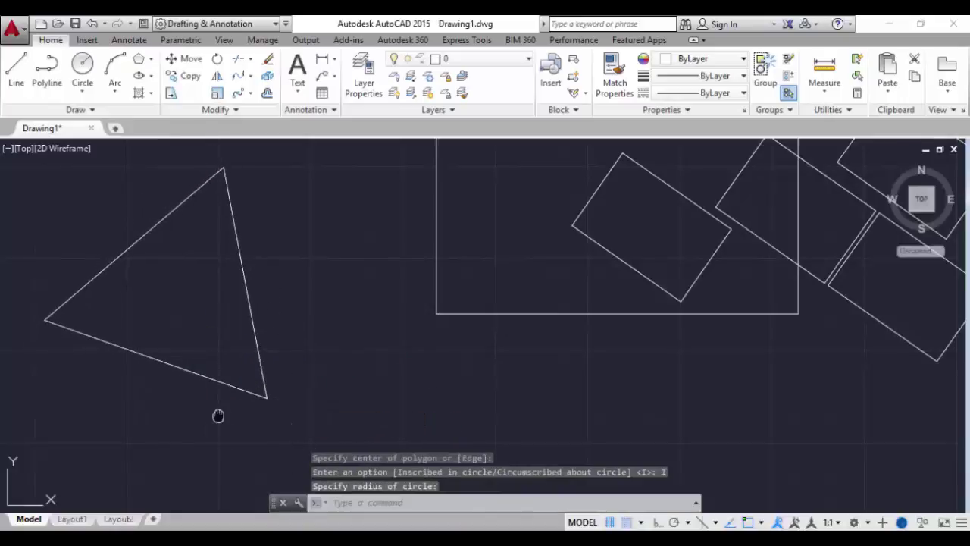
middle_drag(217, 415, 199, 372)
scroll(195, 372, down, 2)
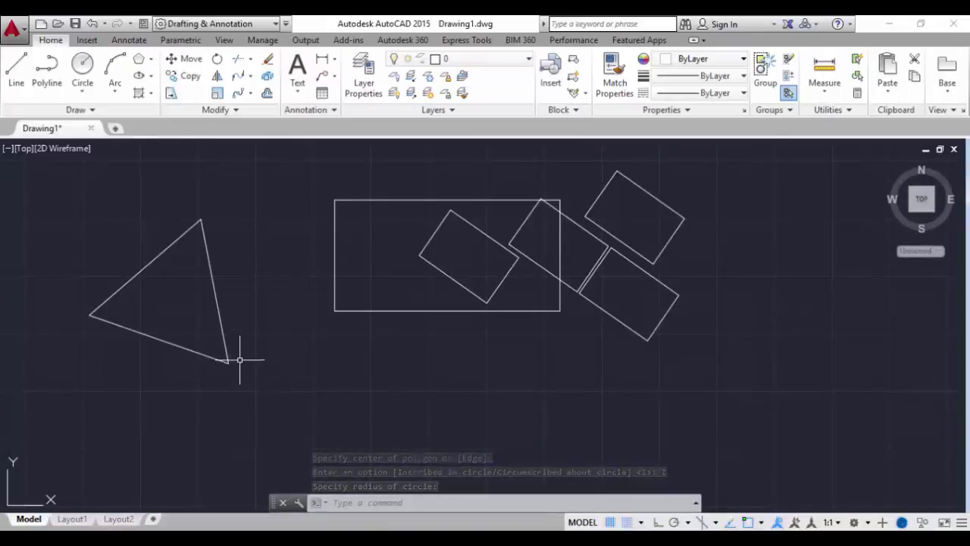
scroll(240, 361, up, 2)
middle_drag(249, 342, 275, 364)
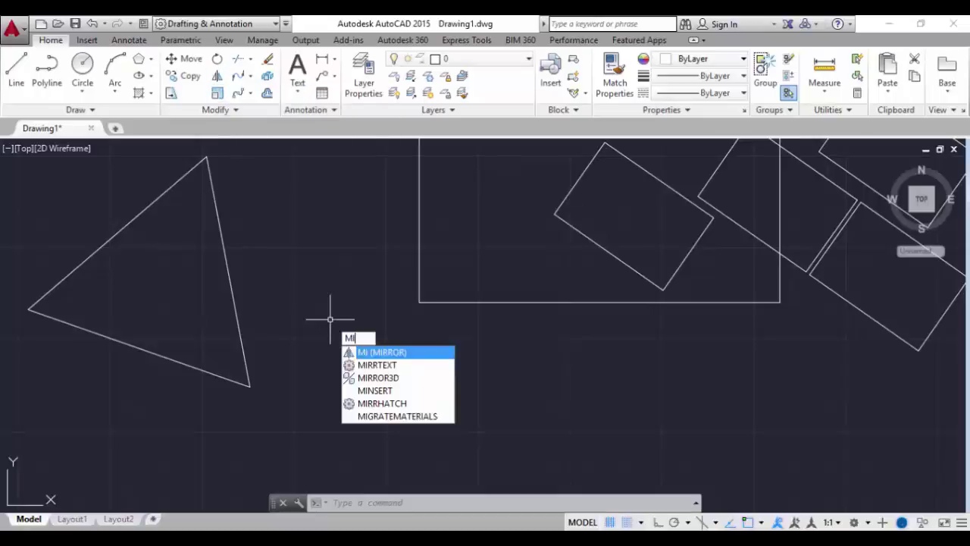
- Mirror the triangle about a 45° line through its lower-right corner, keeping the original
key(Return)
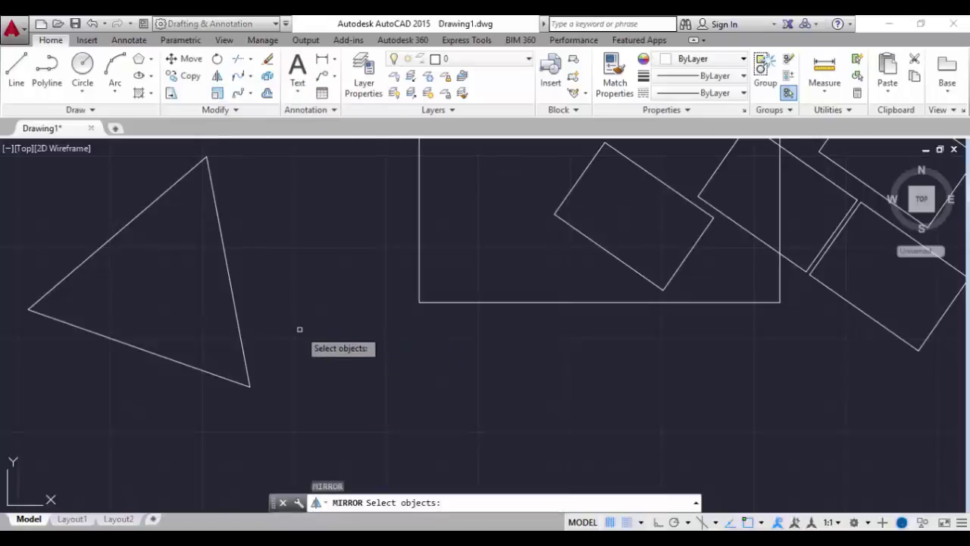
click(242, 341)
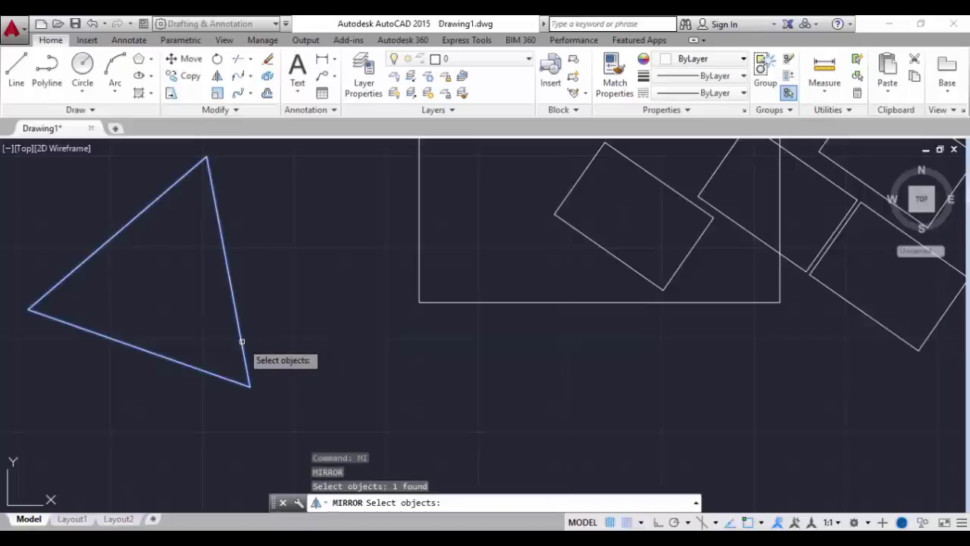
key(Return)
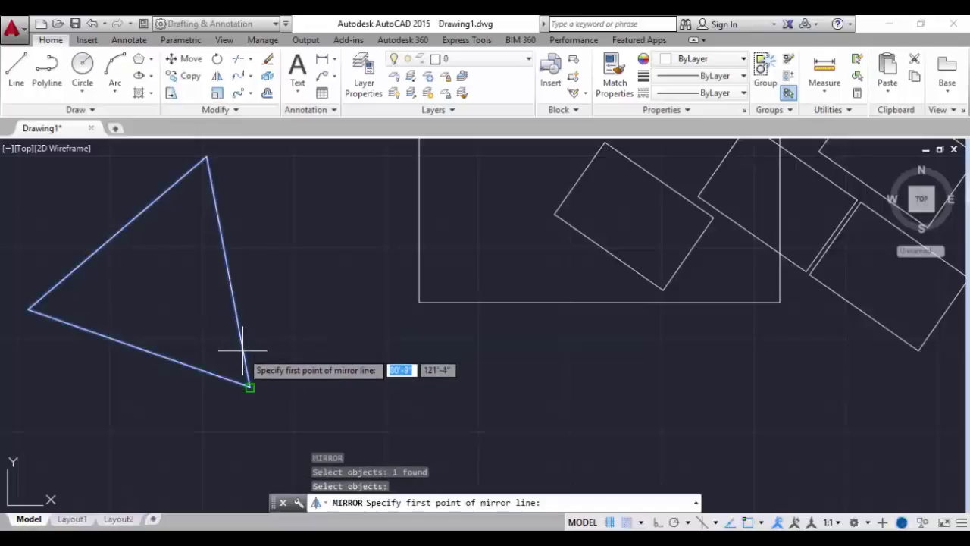
click(249, 387)
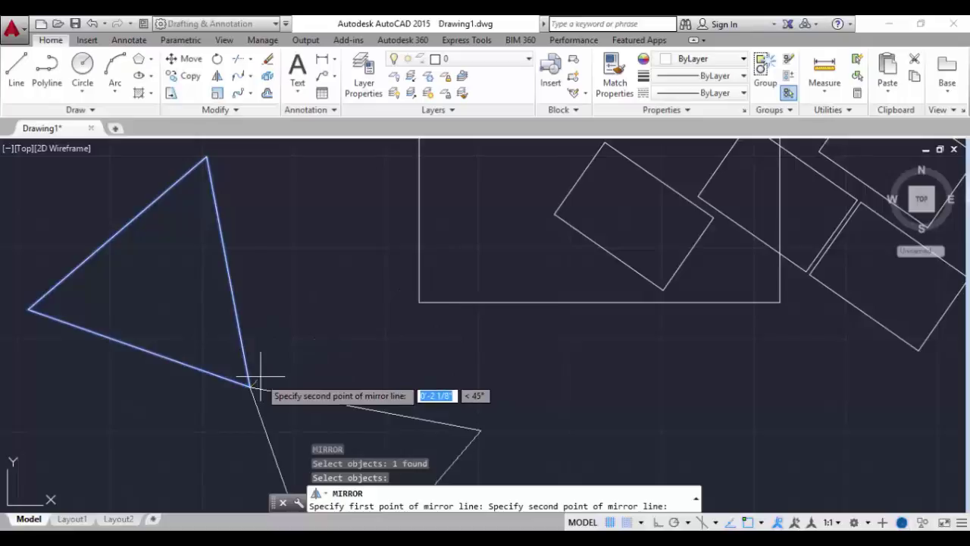
click(260, 376)
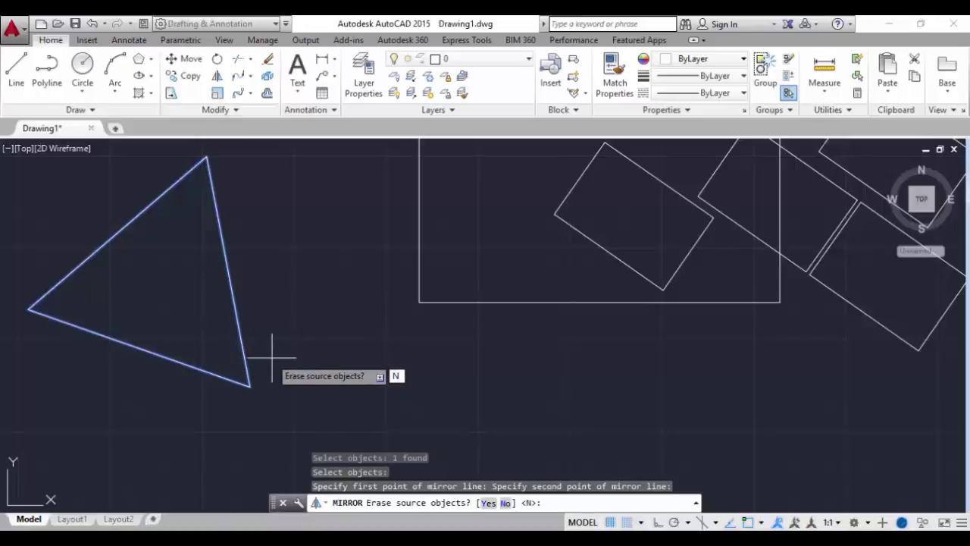
key(Return)
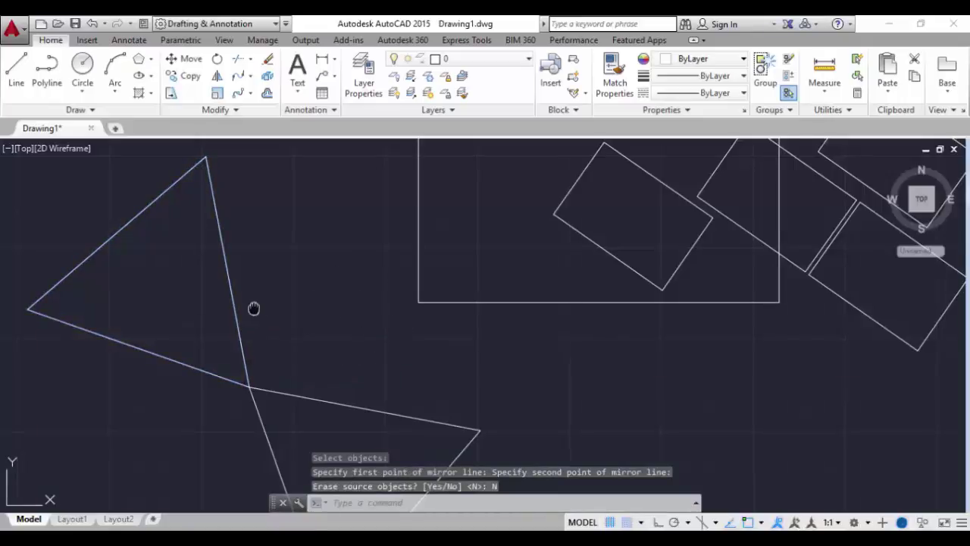
- Using the large rectangle as cutting edge, trim the rotated rectangle that overlaps its right side, on the inside and on the outside
scroll(205, 270, up, 2)
scroll(202, 281, down, 4)
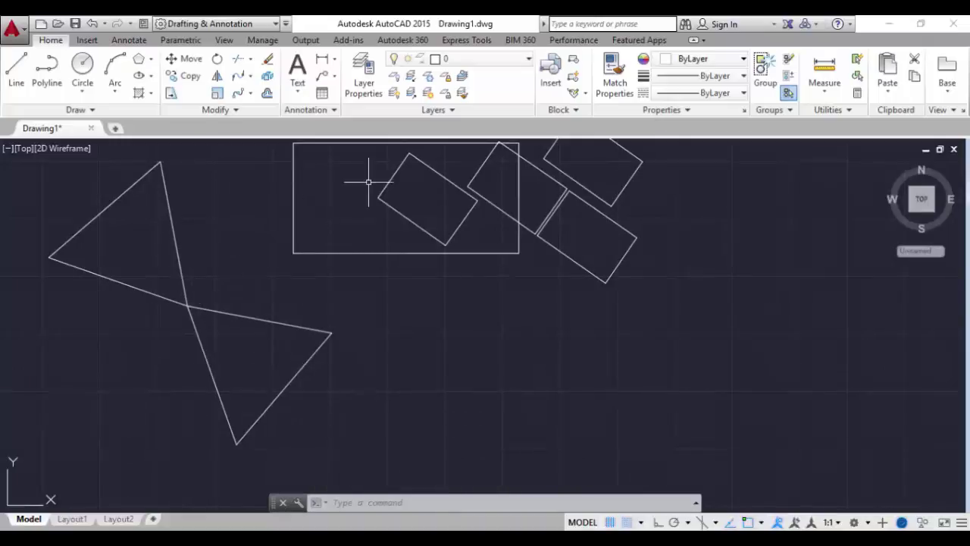
click(251, 61)
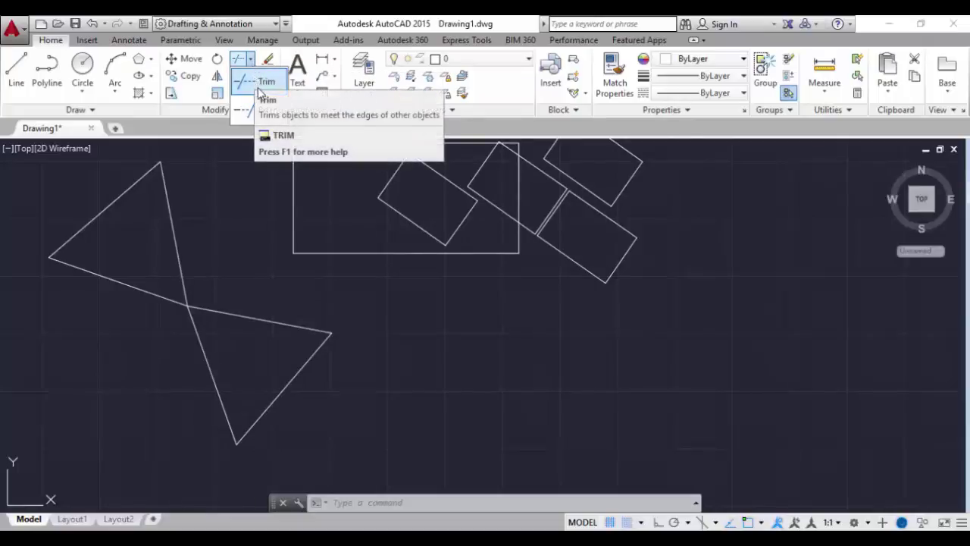
click(313, 286)
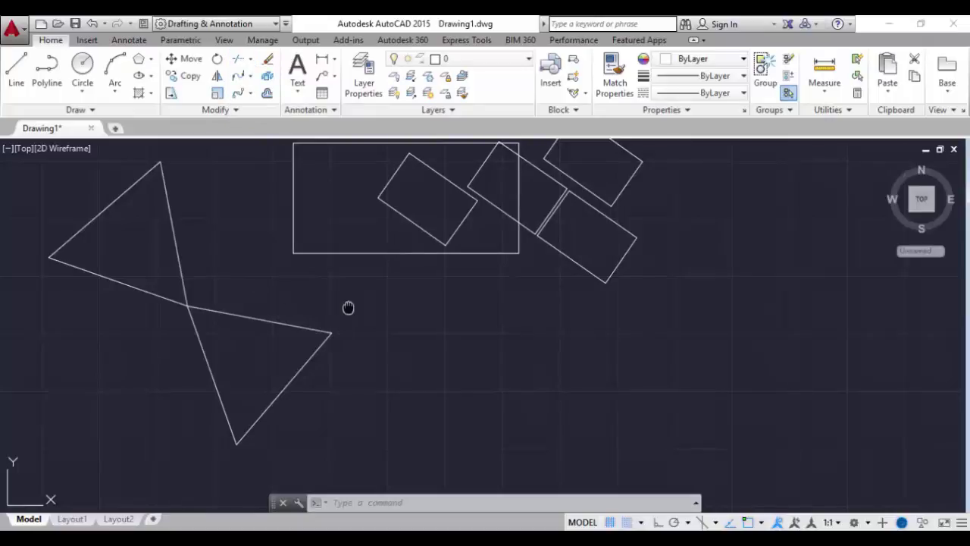
middle_drag(348, 307, 297, 340)
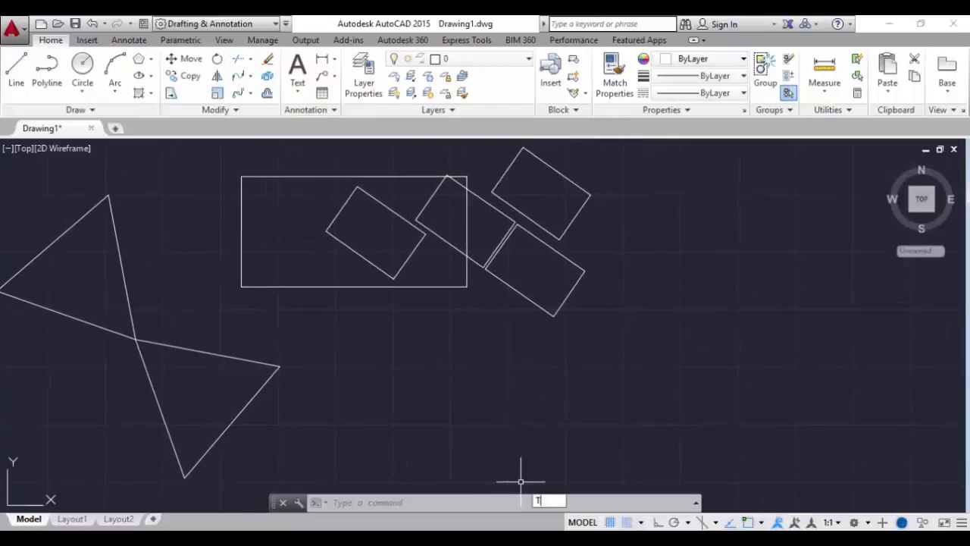
key(Return)
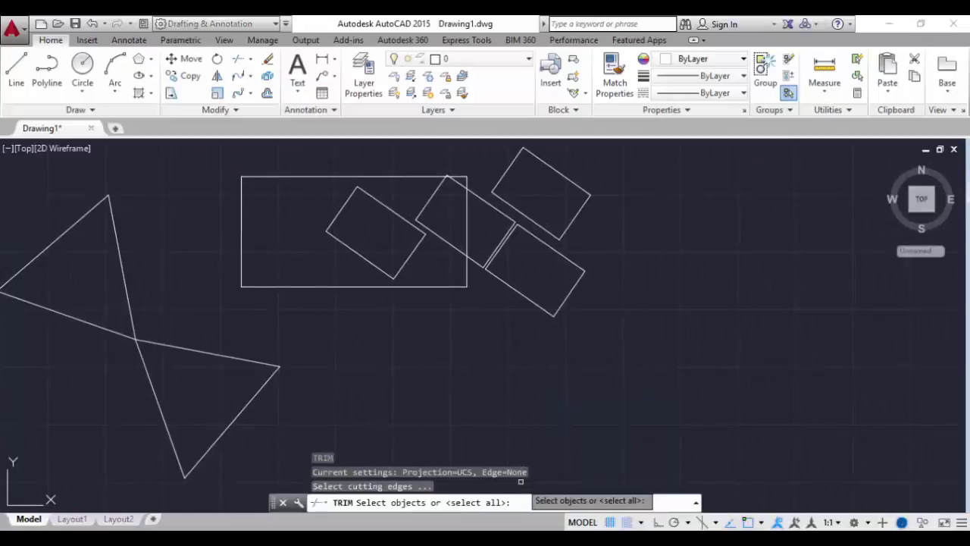
scroll(602, 303, up, 2)
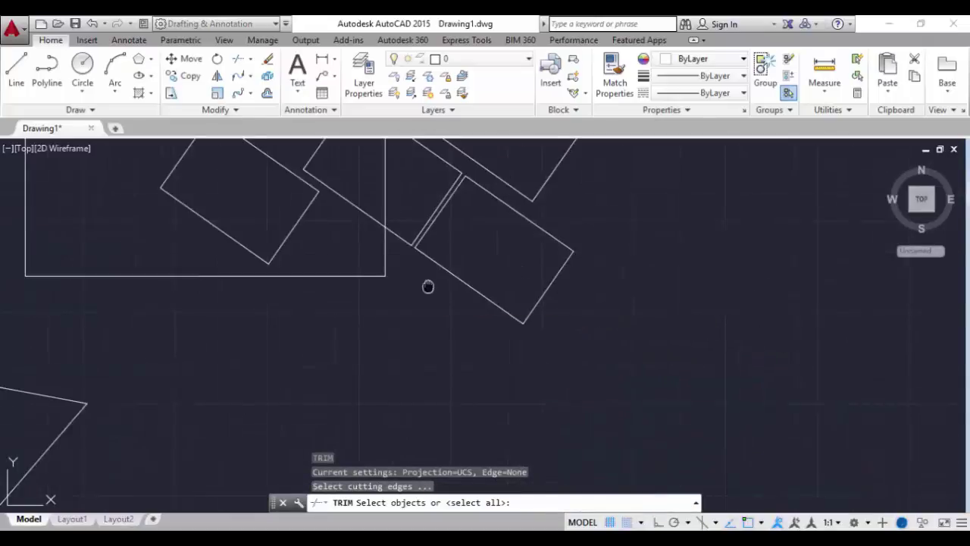
middle_drag(429, 283, 536, 389)
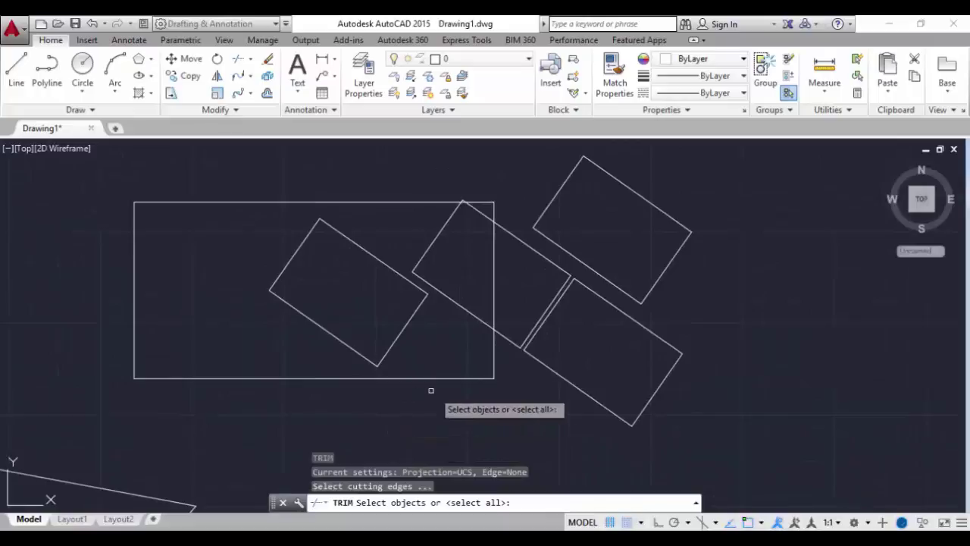
click(494, 363)
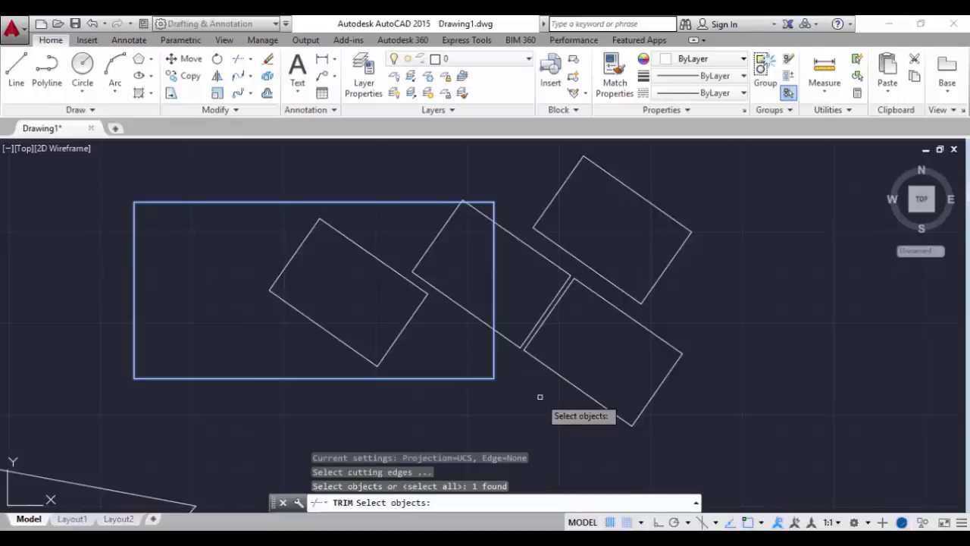
key(Return)
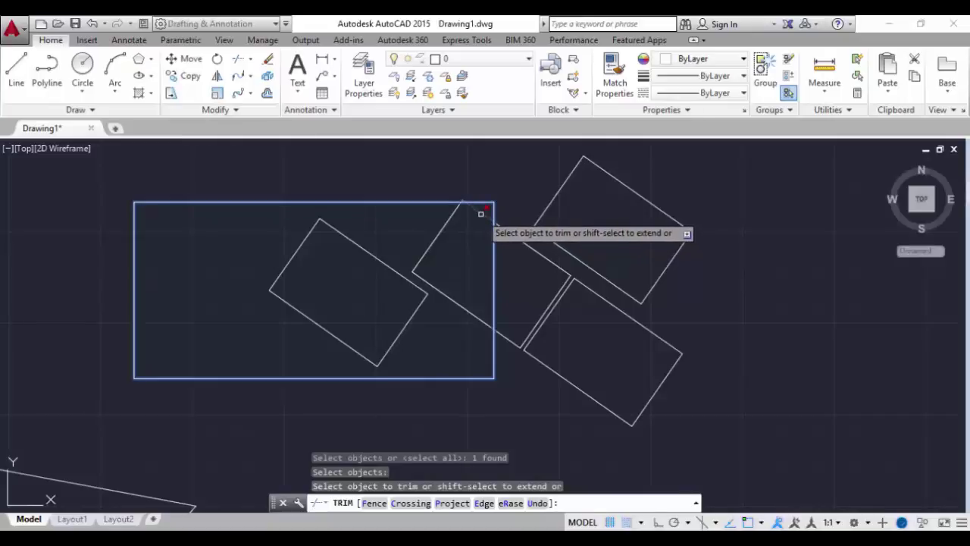
click(454, 304)
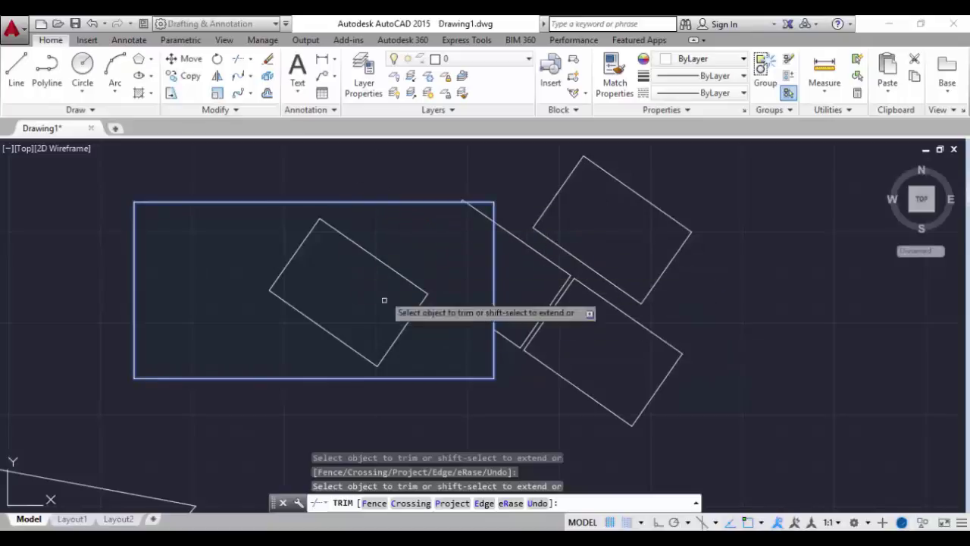
click(512, 238)
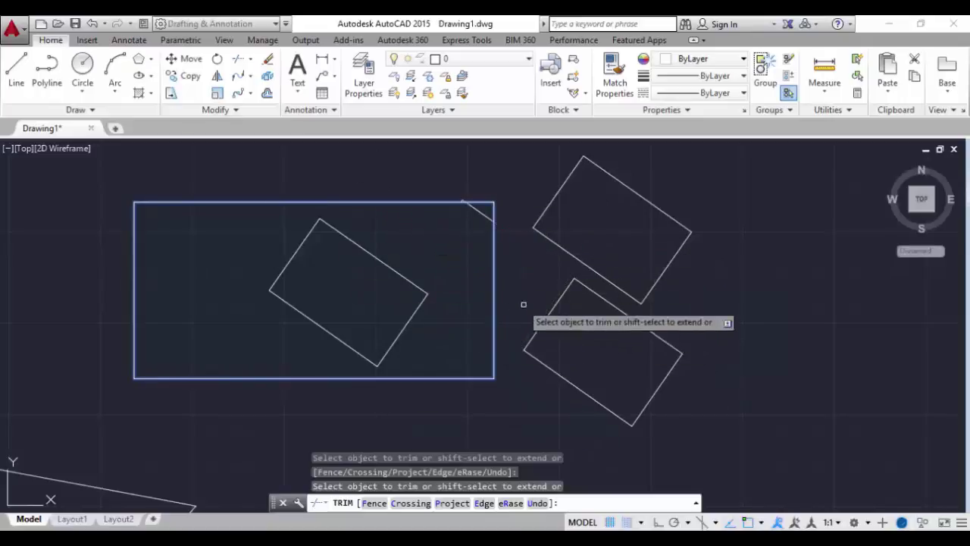
key(Return)
scroll(72, 238, up, 2)
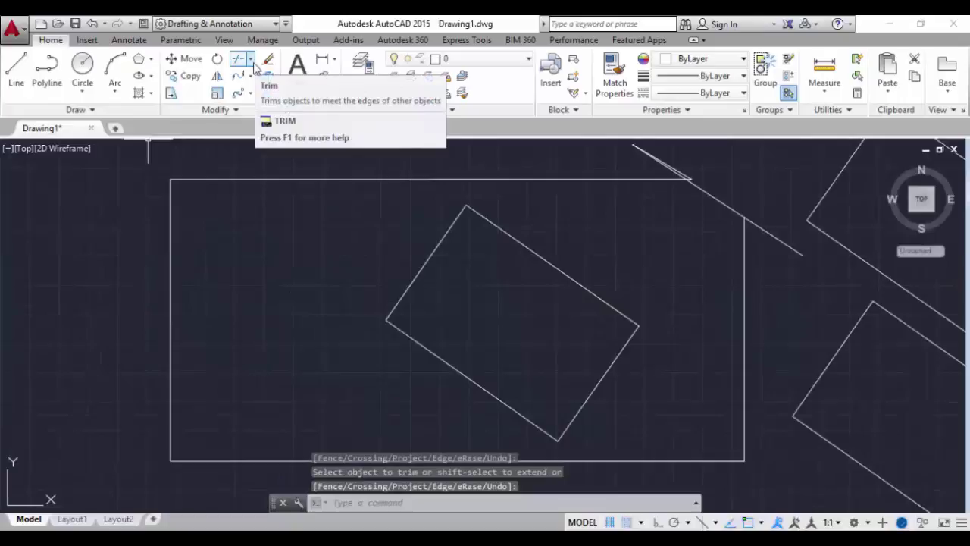
click(250, 60)
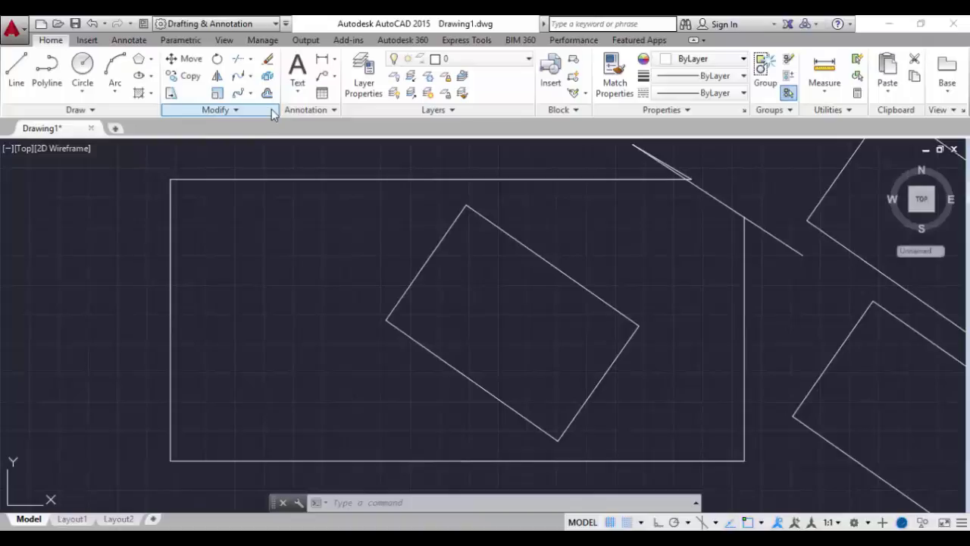
click(269, 269)
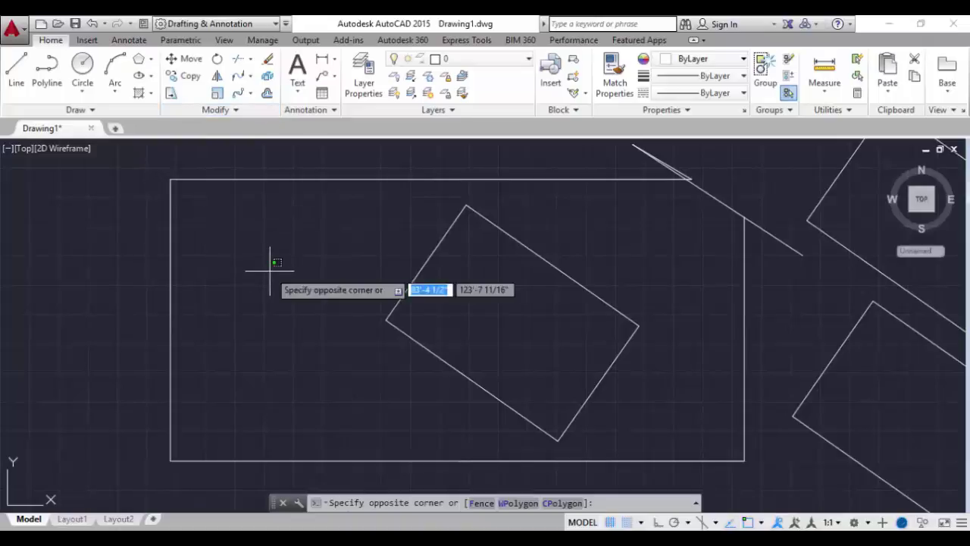
click(274, 273)
click(62, 285)
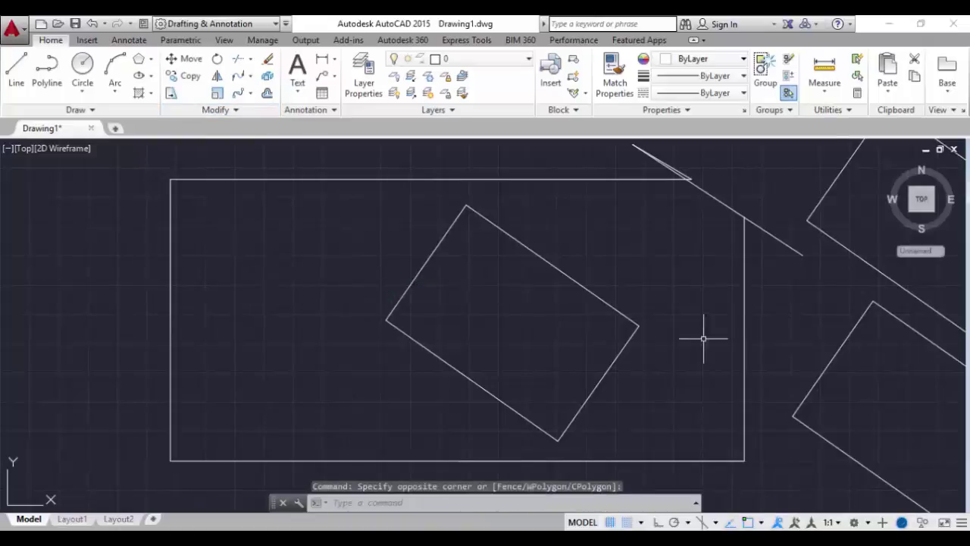
- Replace the rotated rectangle inside the large rectangle with two connected lines sloping down to the right, the short second one about 7" long at 20°
click(600, 299)
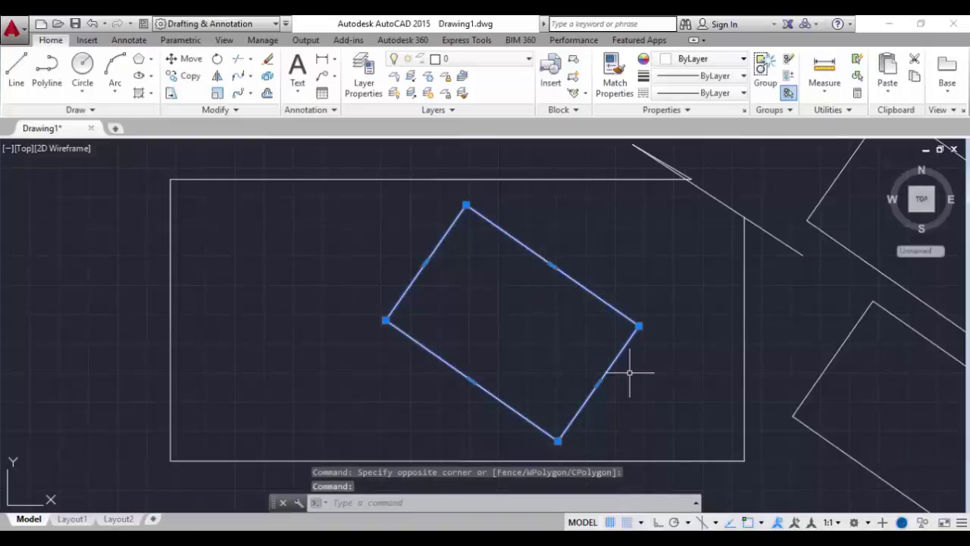
key(Delete)
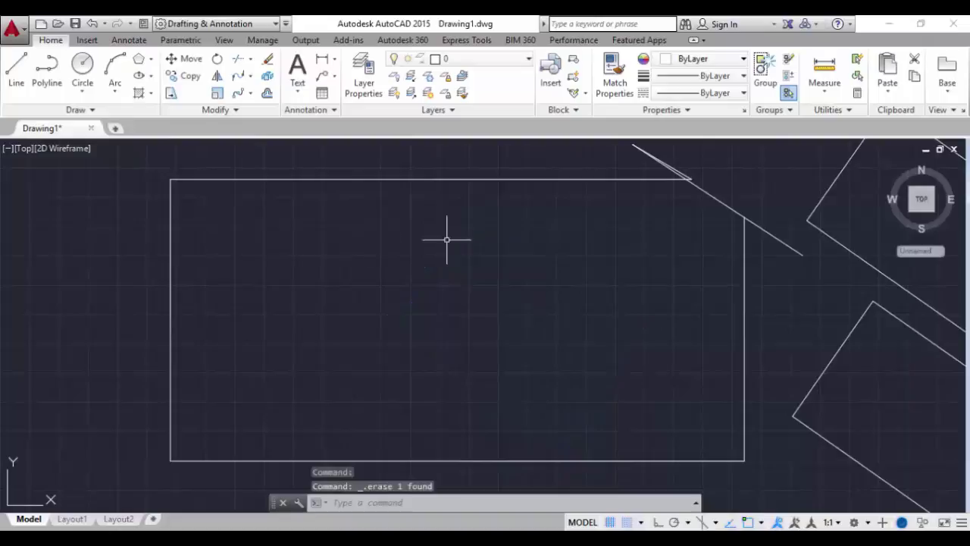
click(15, 68)
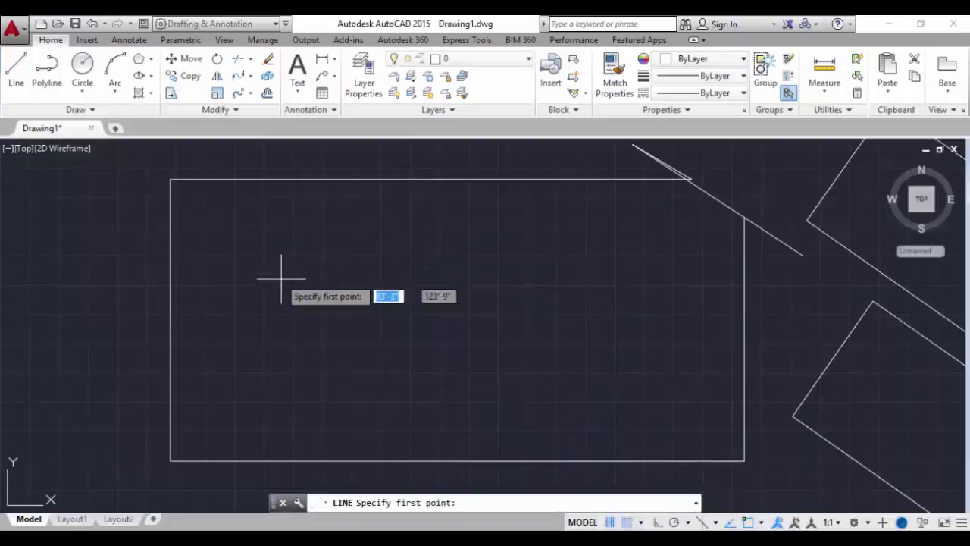
click(281, 226)
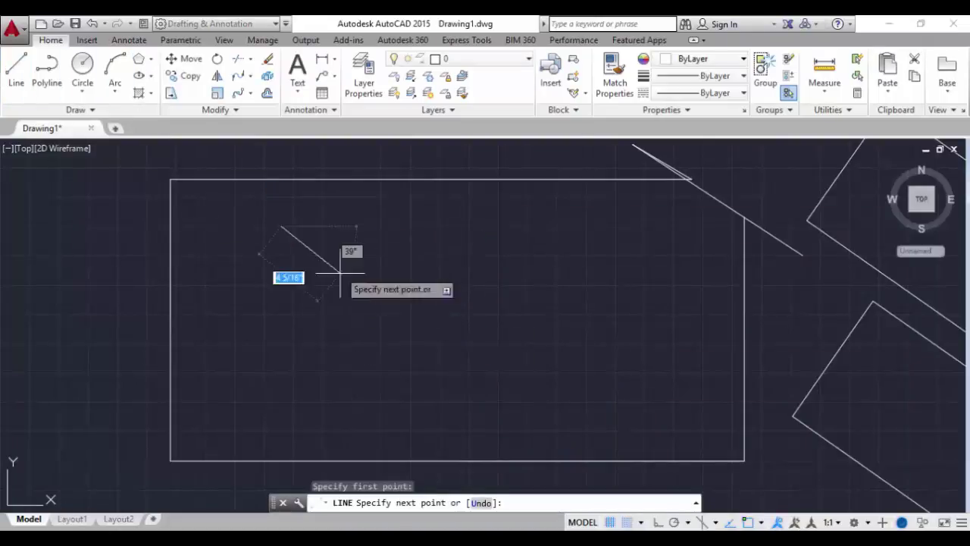
click(551, 414)
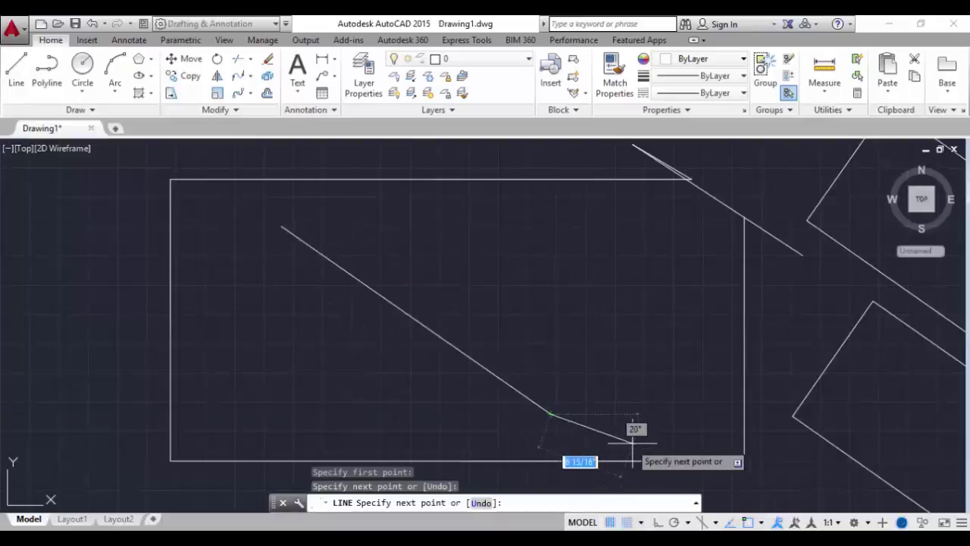
click(633, 442)
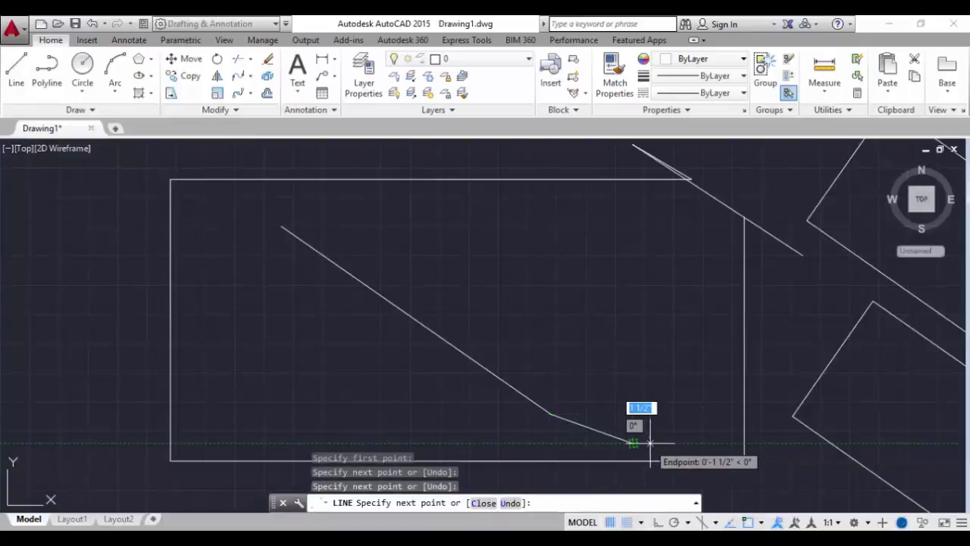
key(Escape)
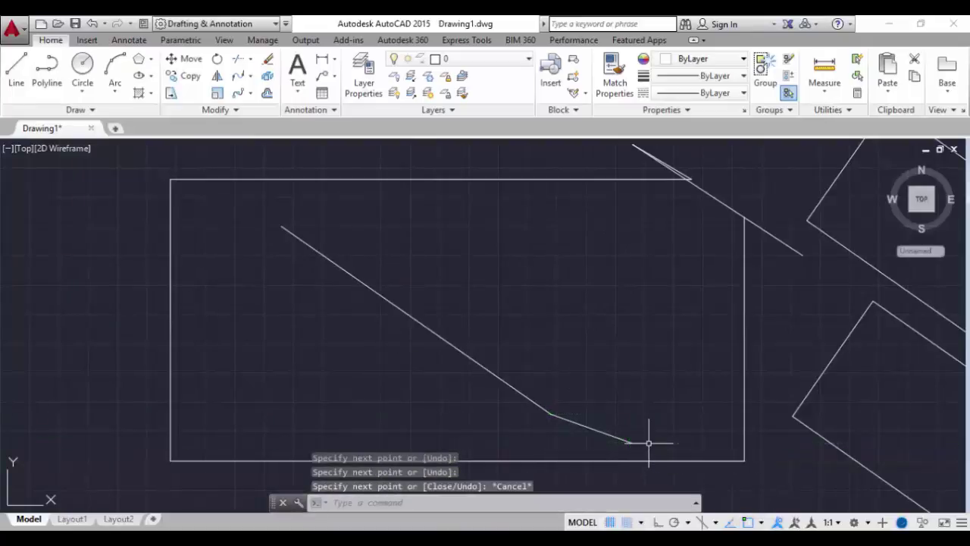
- Extend the upper end of the long diagonal line to the large rectangle's top edge, using the rectangle as boundary
text(EX)
key(Return)
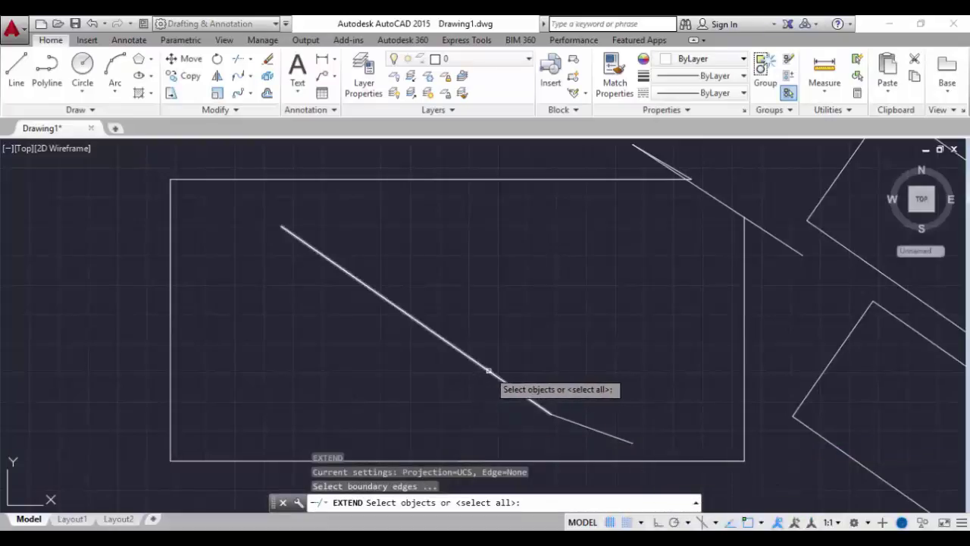
click(434, 180)
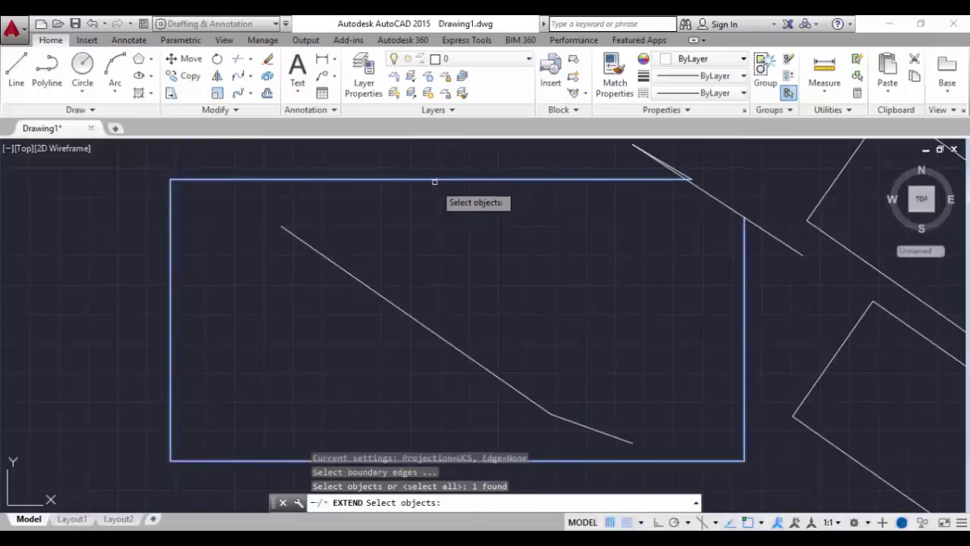
key(Return)
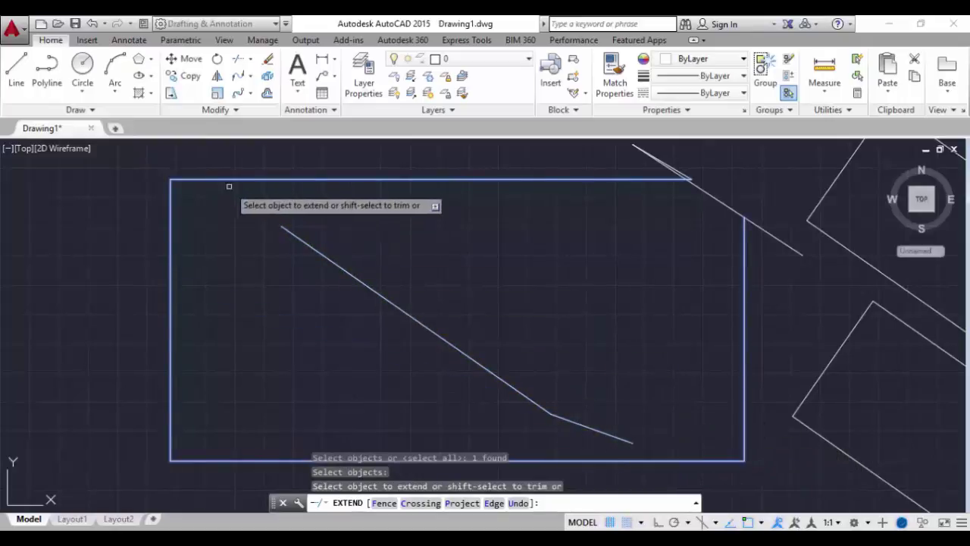
click(288, 234)
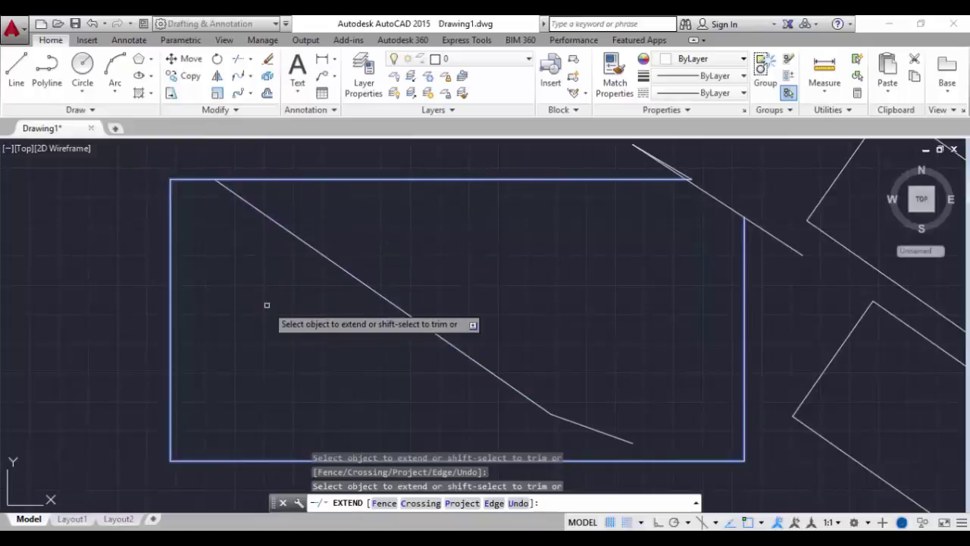
key(Return)
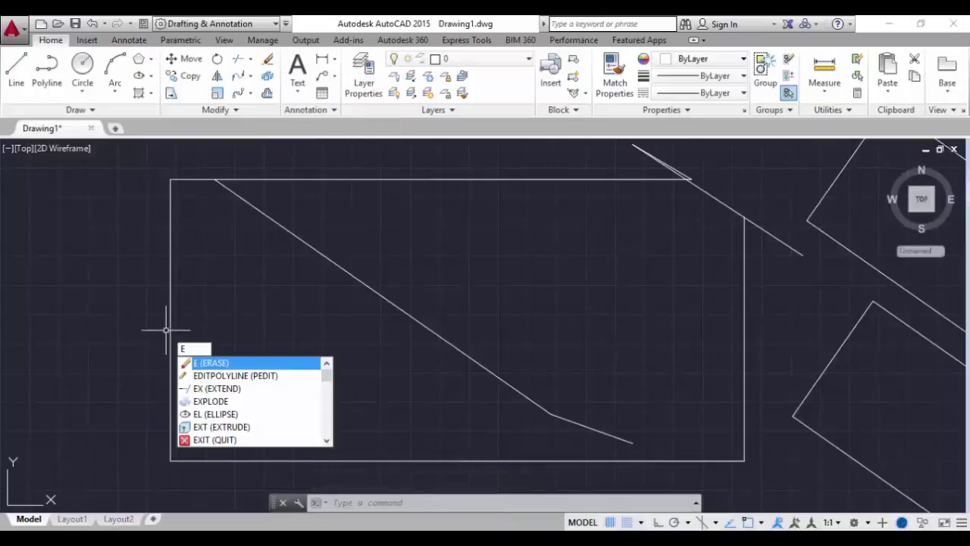
- Erase the trimmed outline crossing the large rectangle's upper-right corner and the two rotated rectangles beside it
key(Return)
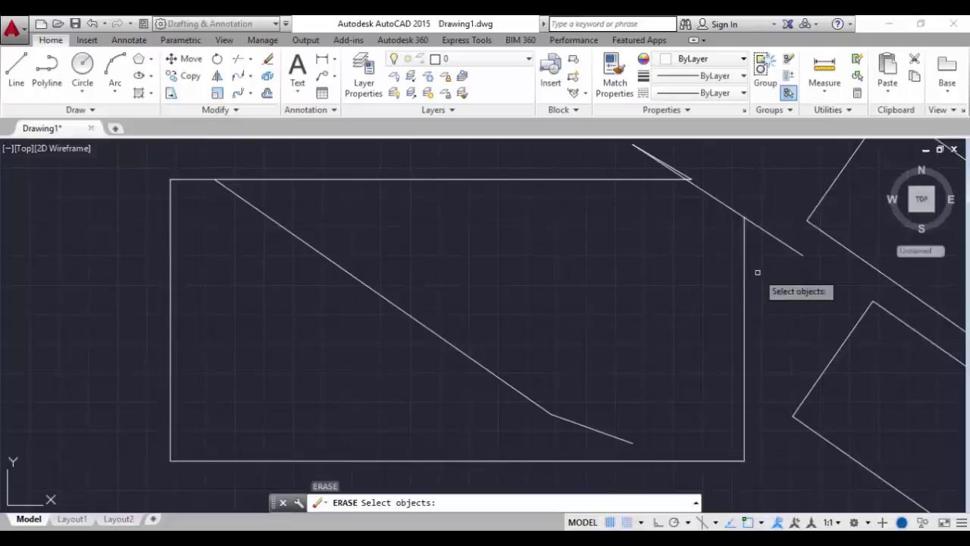
click(718, 200)
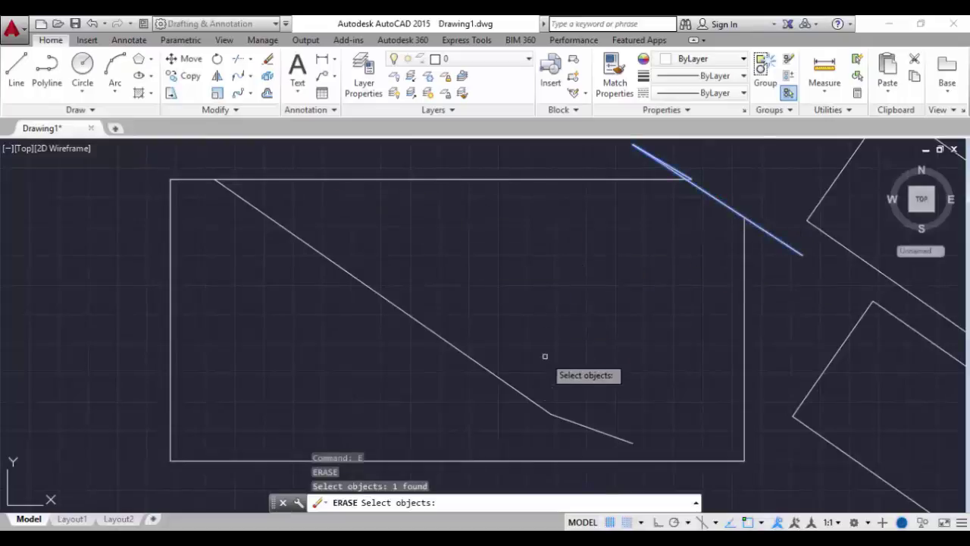
click(917, 327)
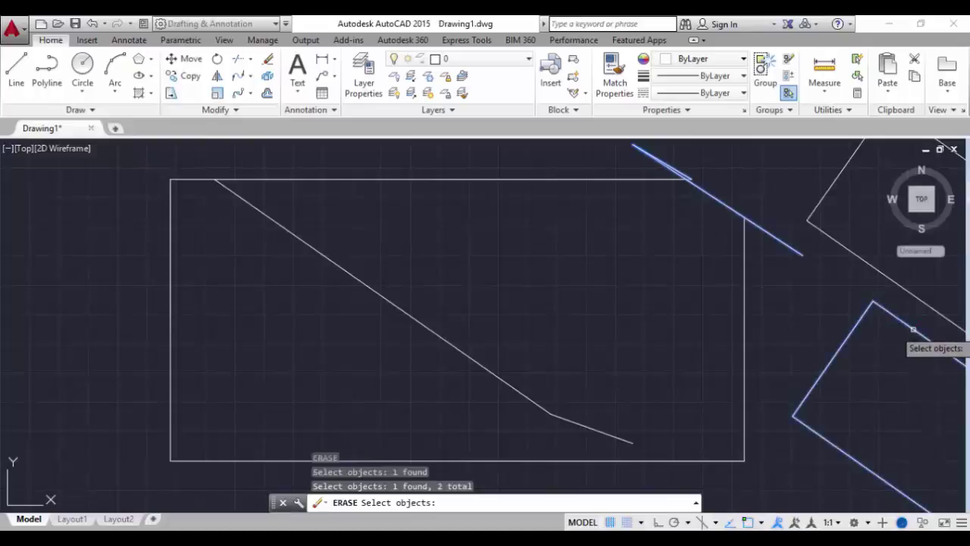
click(896, 283)
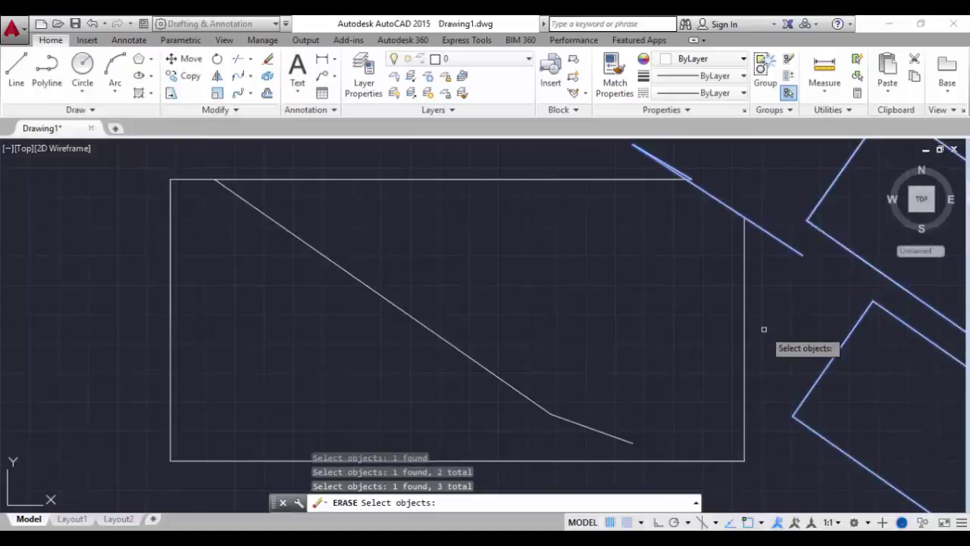
key(Return)
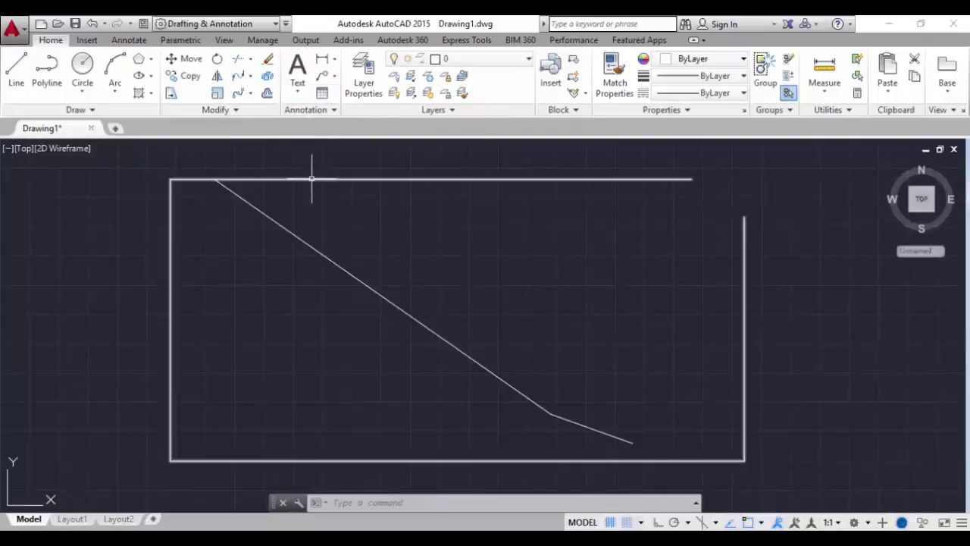
- Explode the large rectangle outline into separate lines
mouse_move(312, 179)
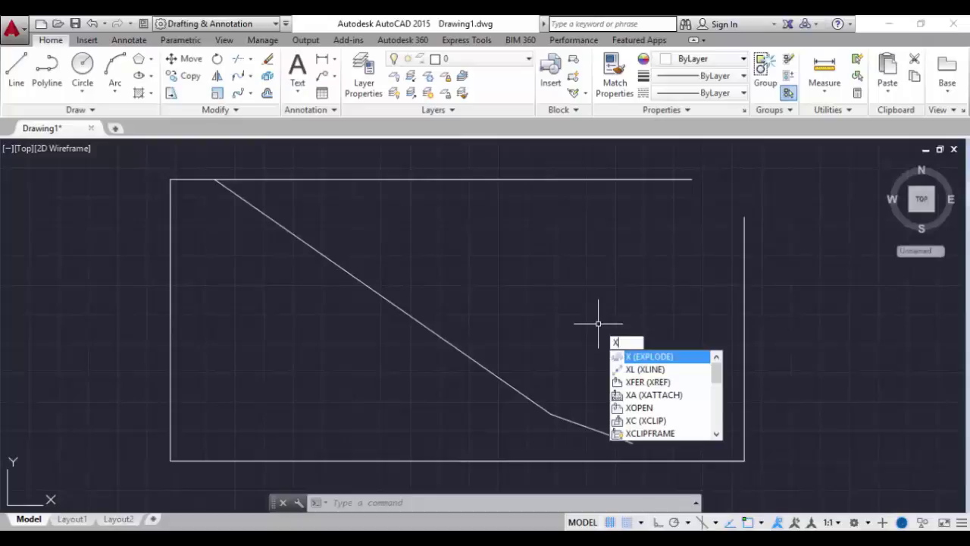
key(Return)
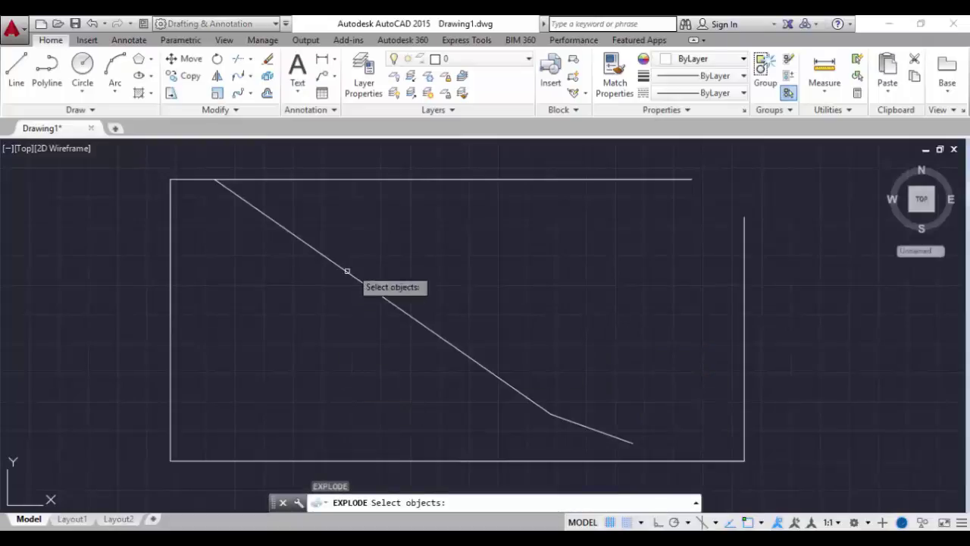
click(441, 180)
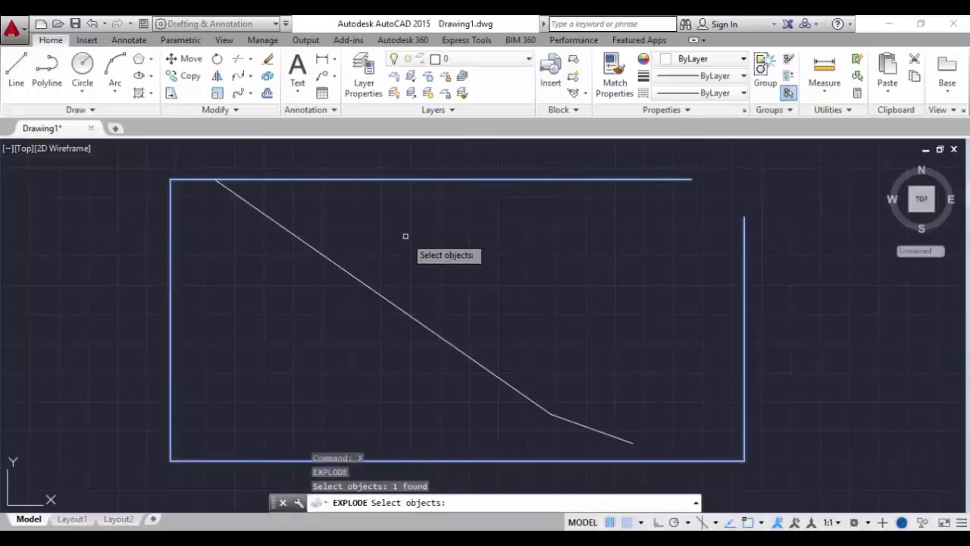
key(Return)
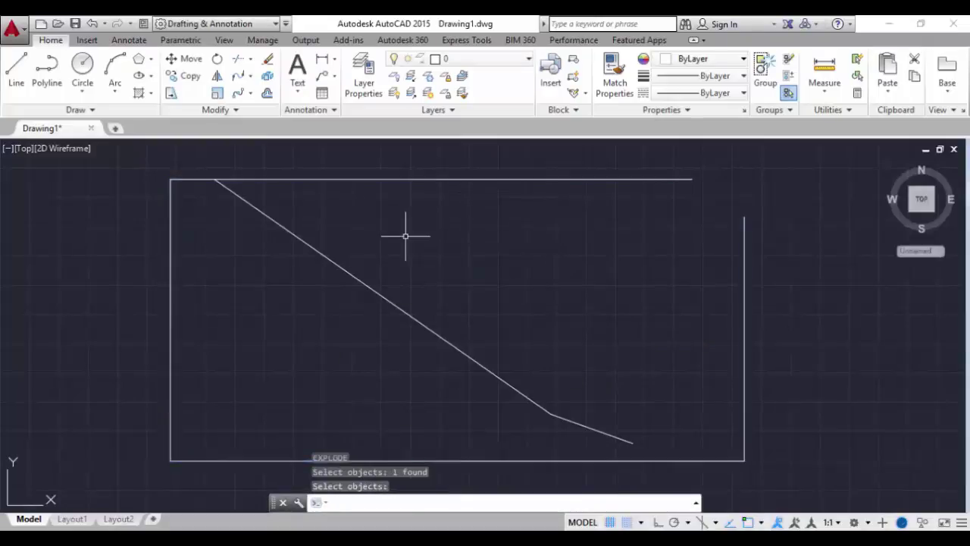
- Select the exploded rectangle's four sides one by one to check that they are separate lines, and clear the selection
click(349, 179)
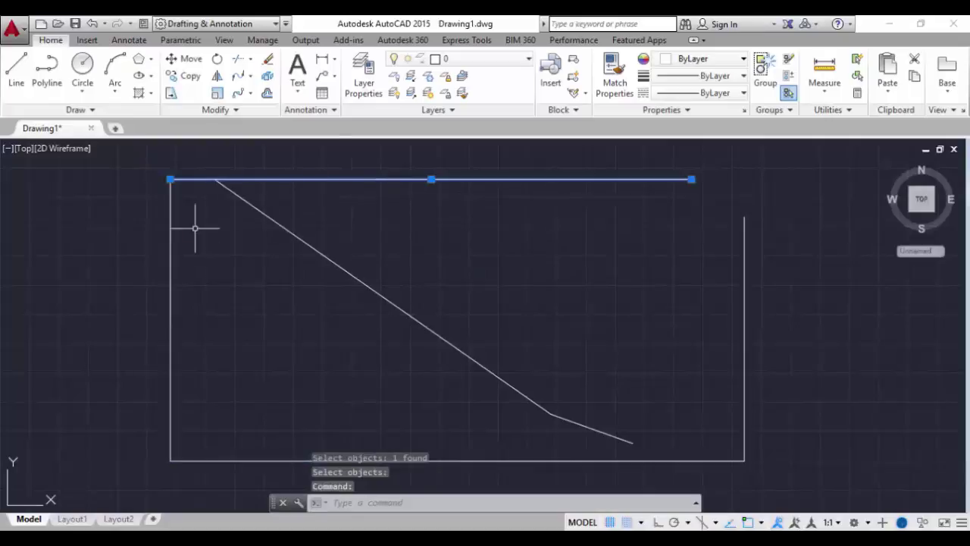
click(171, 267)
click(266, 459)
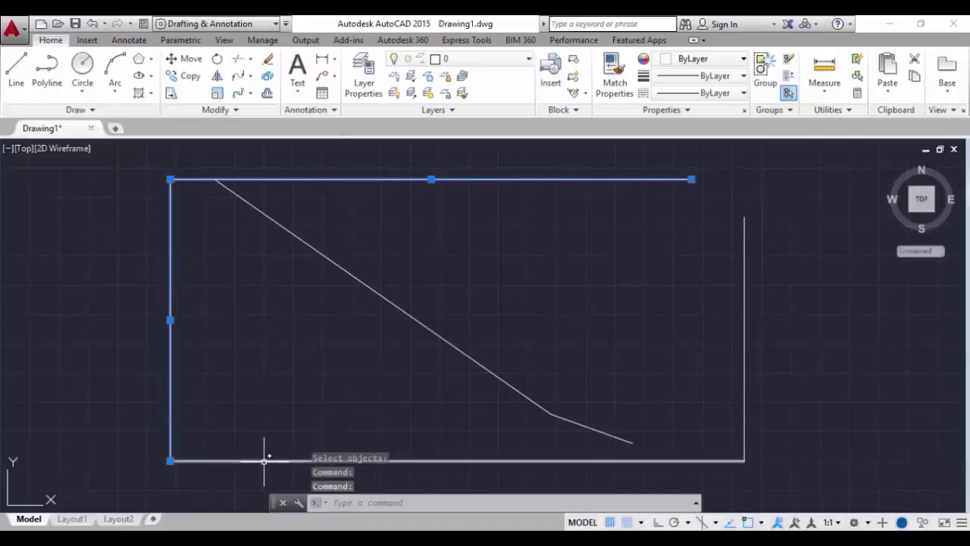
click(743, 320)
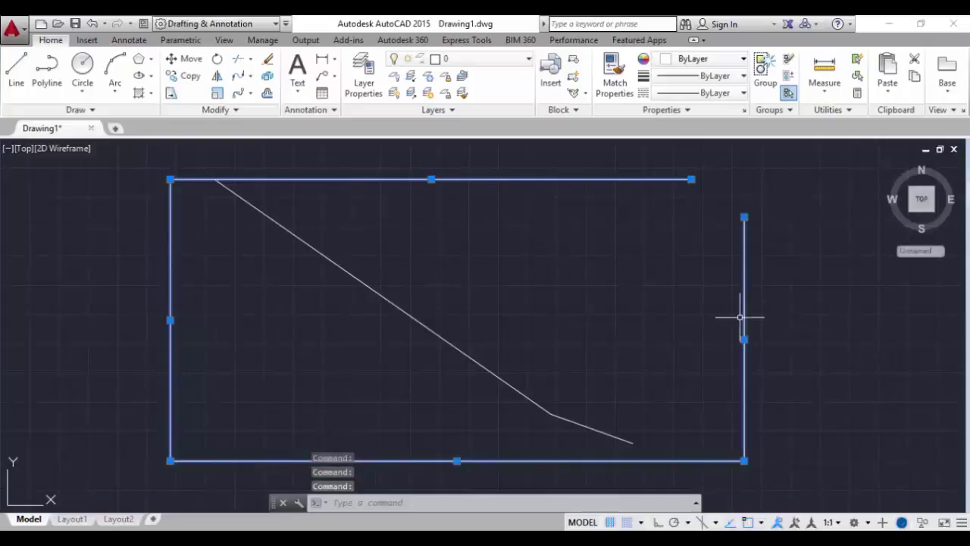
scroll(527, 349, down, 2)
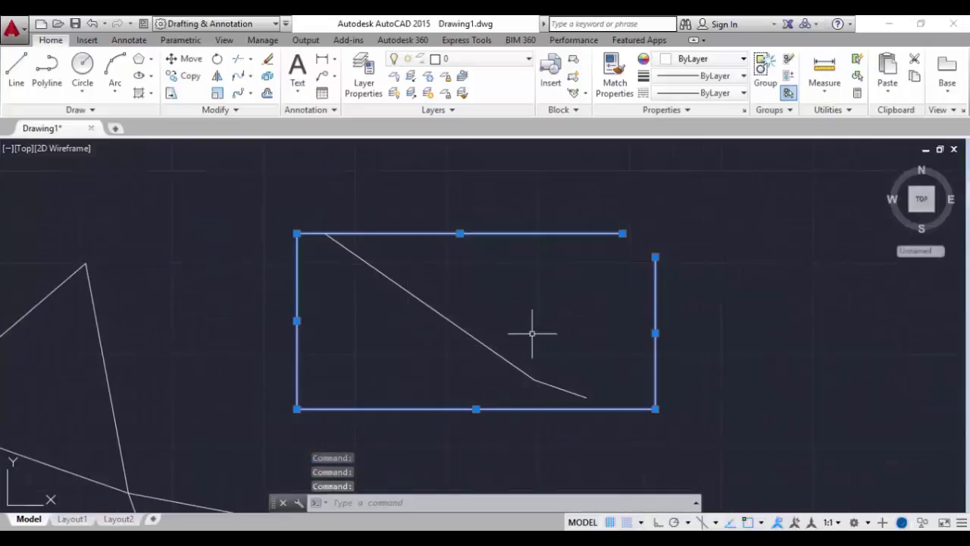
mouse_move(351, 303)
middle_down()
mouse_move(379, 243)
mouse_move(329, 272)
mouse_move(250, 283)
middle_up()
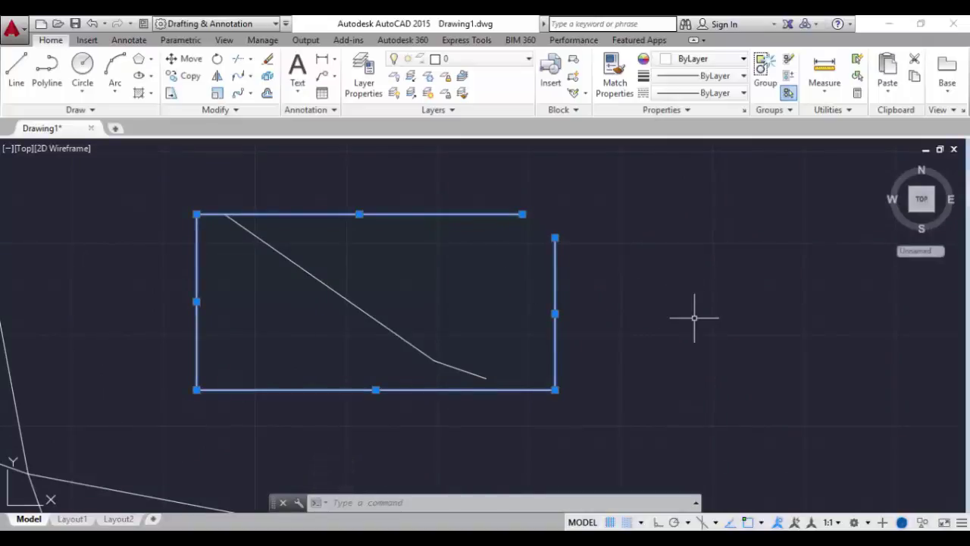
key(Escape)
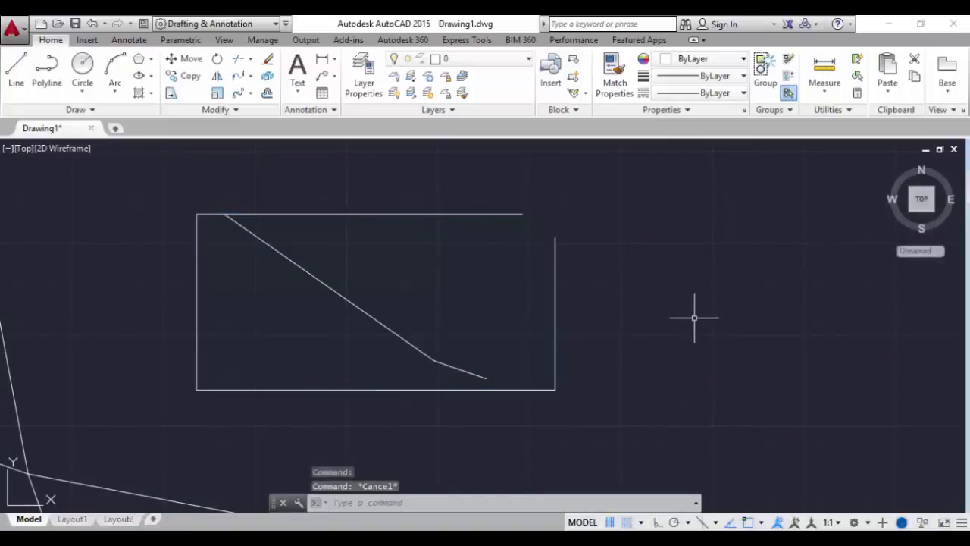
- Fillet the right and top sides of the large rectangle with a radius of 0' to close the open upper-right corner
scroll(525, 242, down, 2)
click(250, 76)
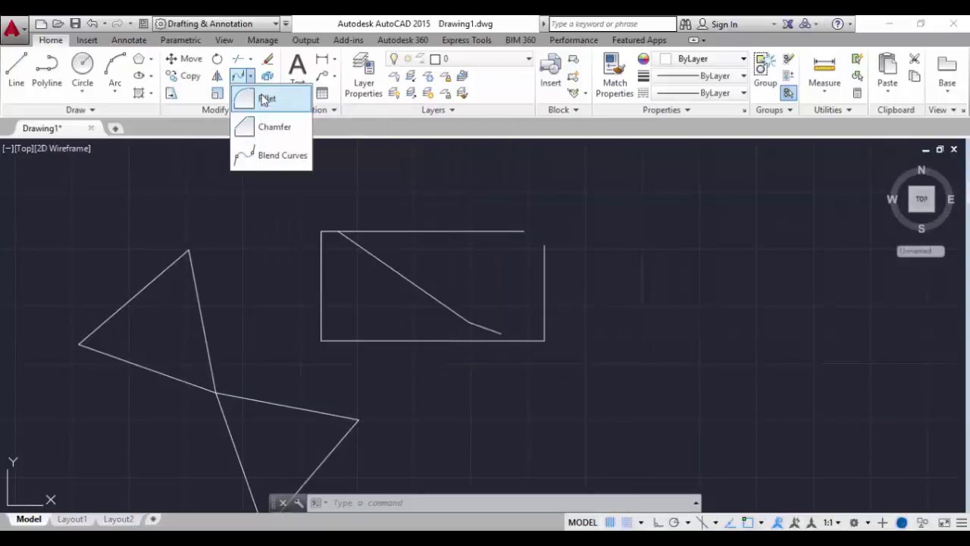
click(264, 99)
scroll(677, 331, up, 2)
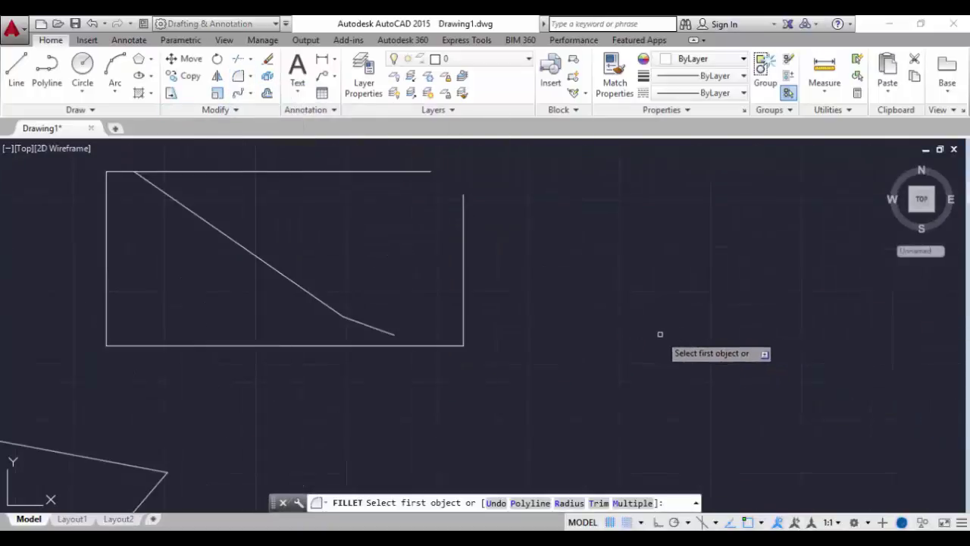
middle_drag(541, 300, 616, 372)
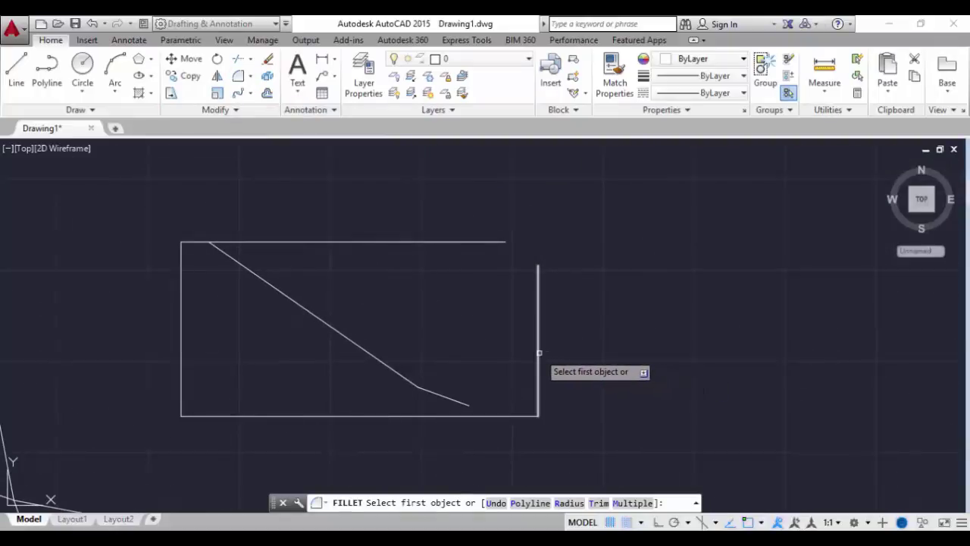
click(539, 352)
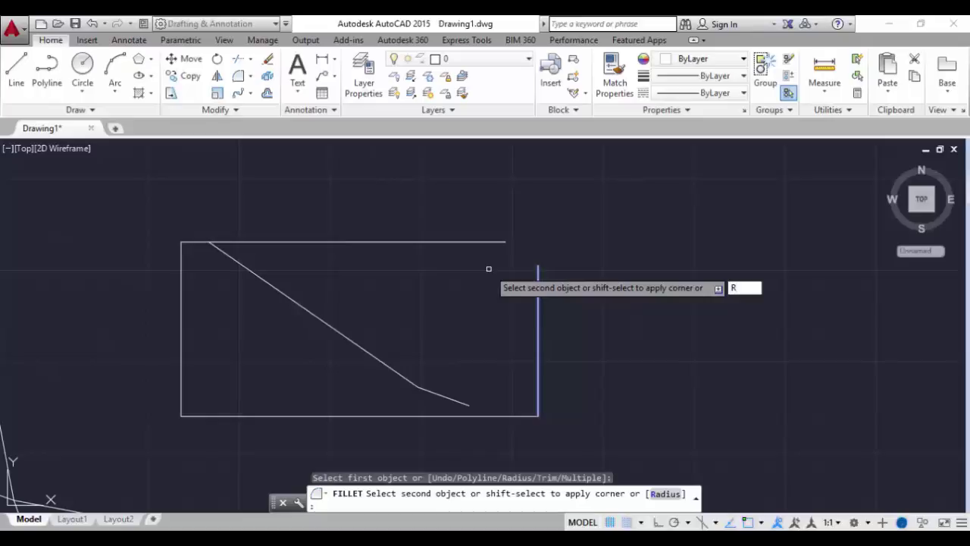
key(Return)
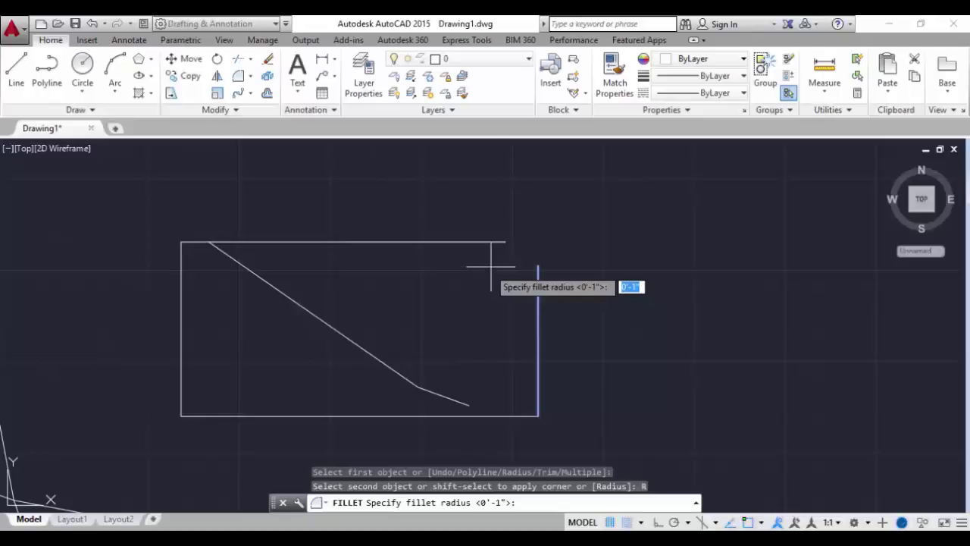
scroll(491, 269, up, 2)
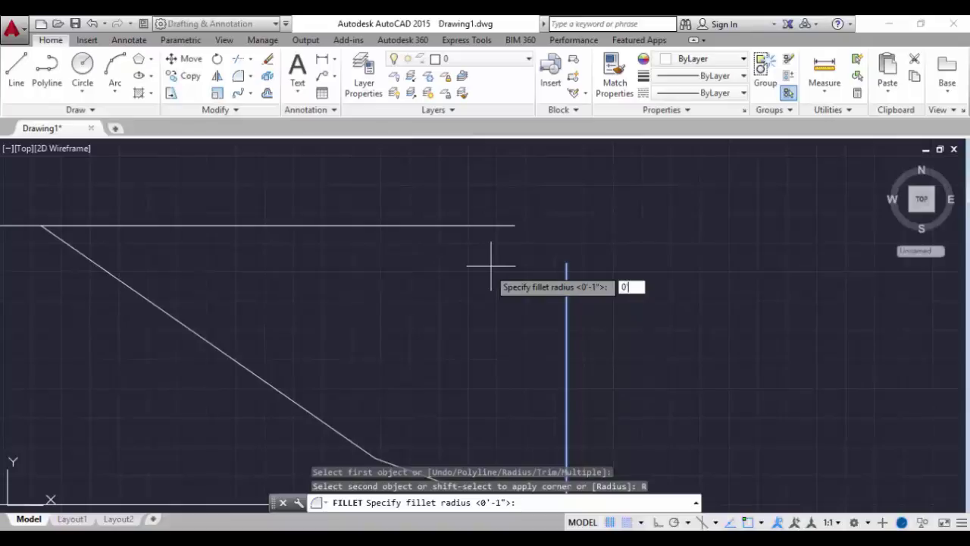
key(Return)
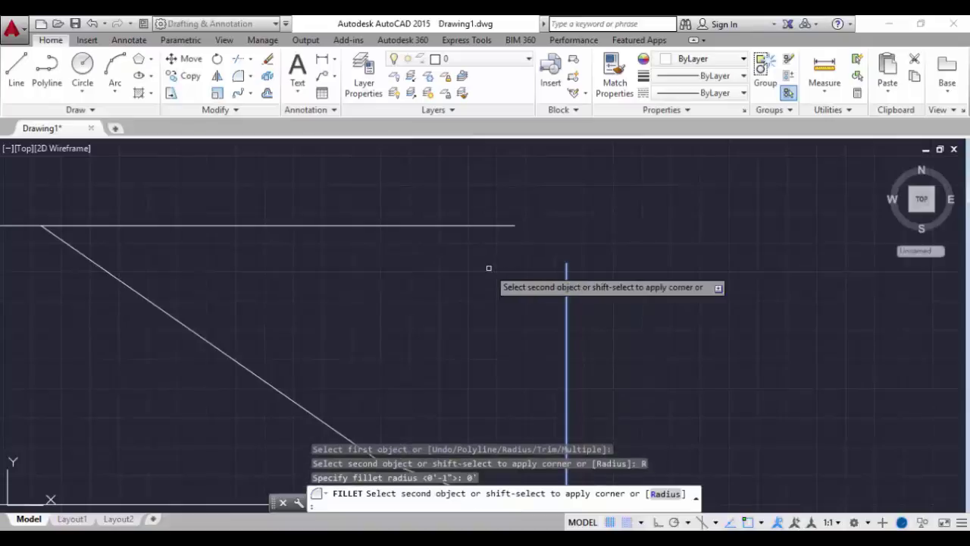
click(472, 225)
middle_drag(628, 325, 458, 411)
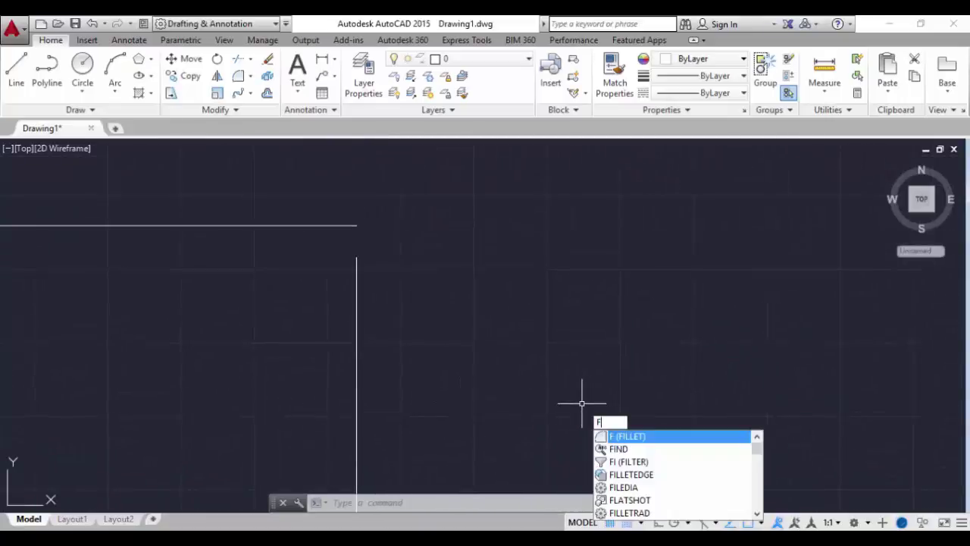
- Round the large rectangle's upper-right corner with a 2" radius fillet between its right and top sides
key(Return)
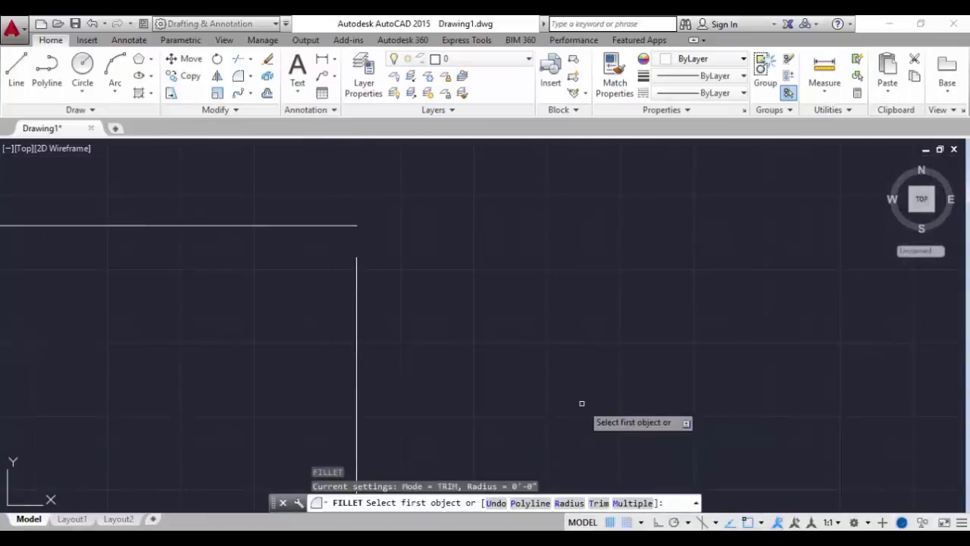
click(356, 316)
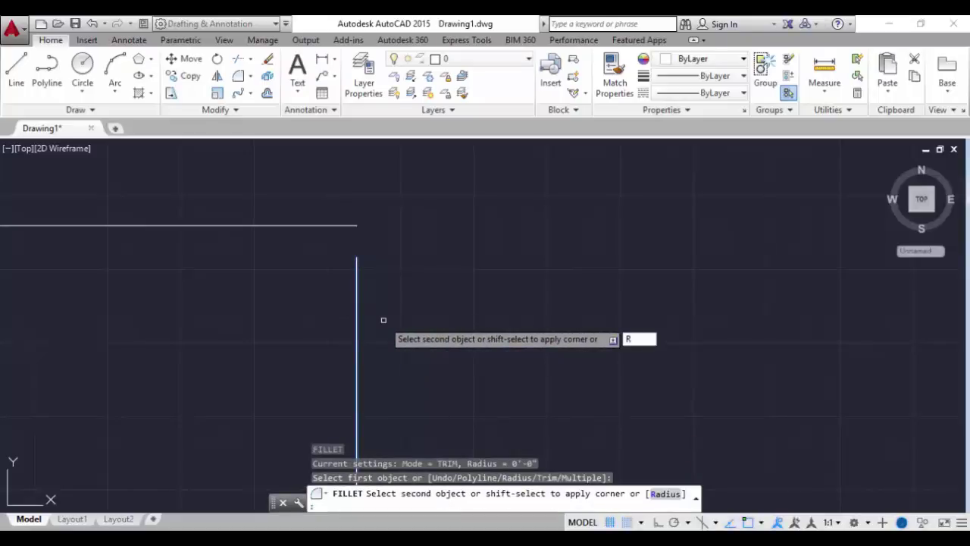
key(Return)
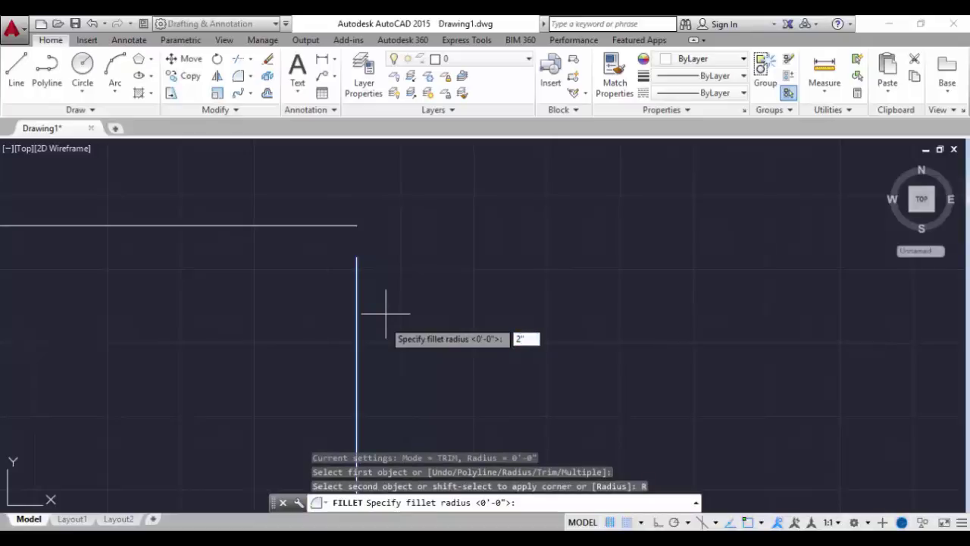
text(2")
key(Return)
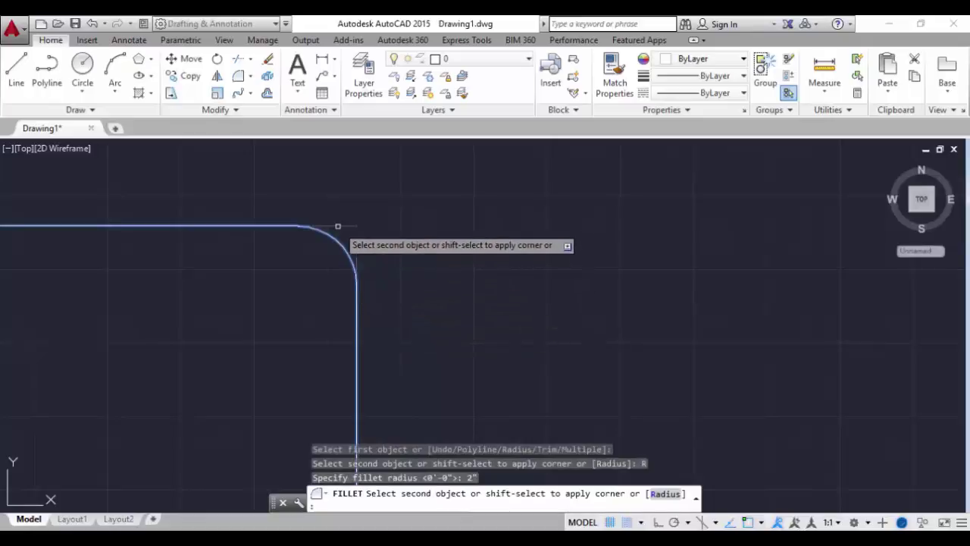
click(273, 226)
middle_drag(412, 385, 554, 288)
scroll(509, 318, down, 3)
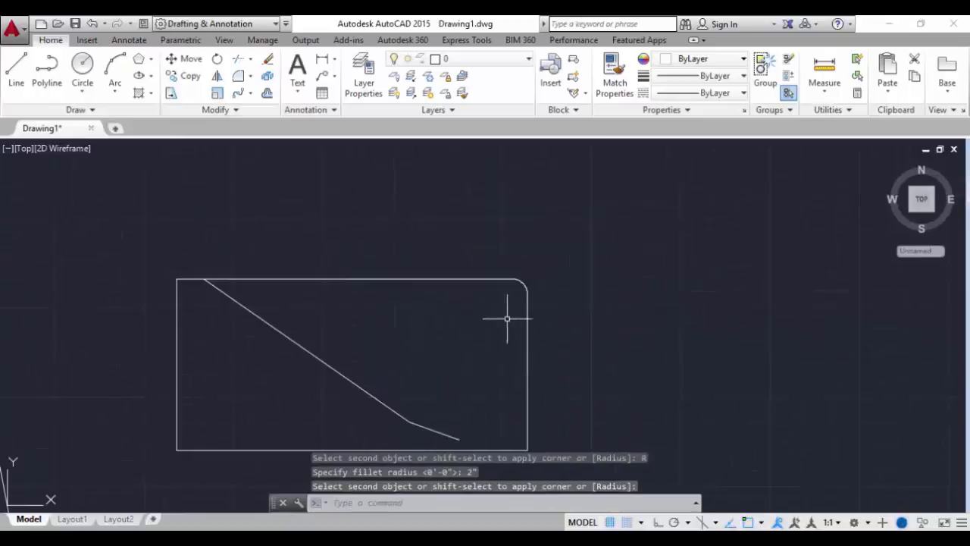
mouse_move(509, 319)
middle_down()
mouse_move(496, 362)
mouse_move(424, 302)
middle_up()
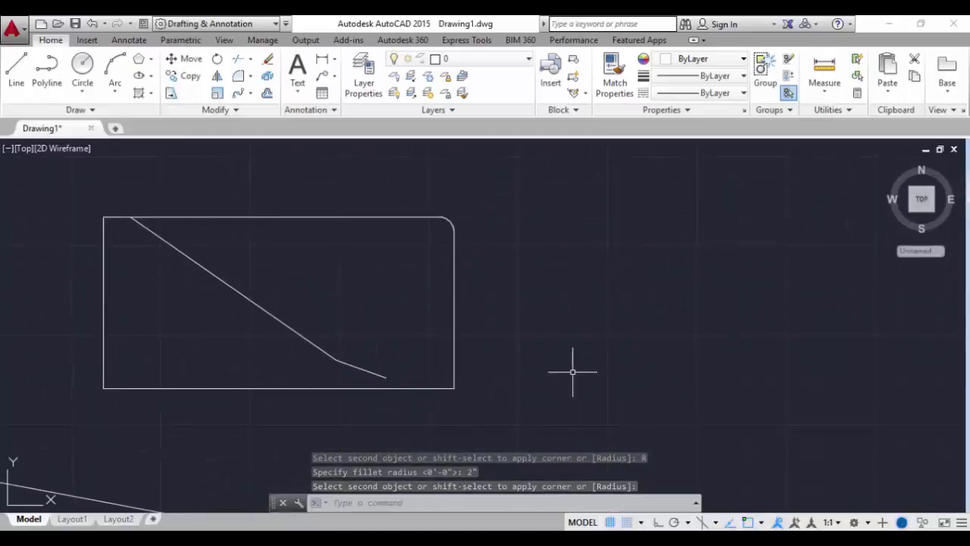
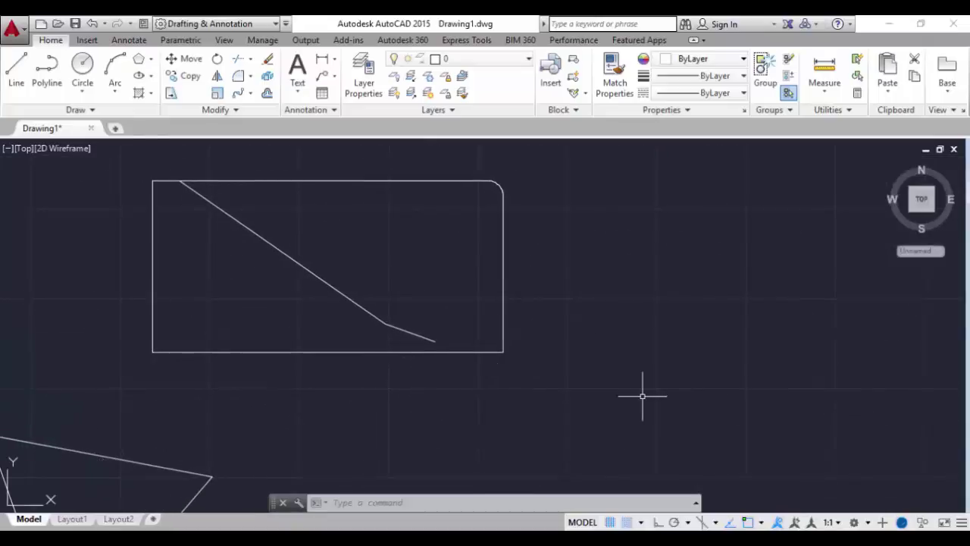
- Chamfer the large rectangle's lower-left corner with distances of 2" on the bottom side and 3" on the left side
text(CHA)
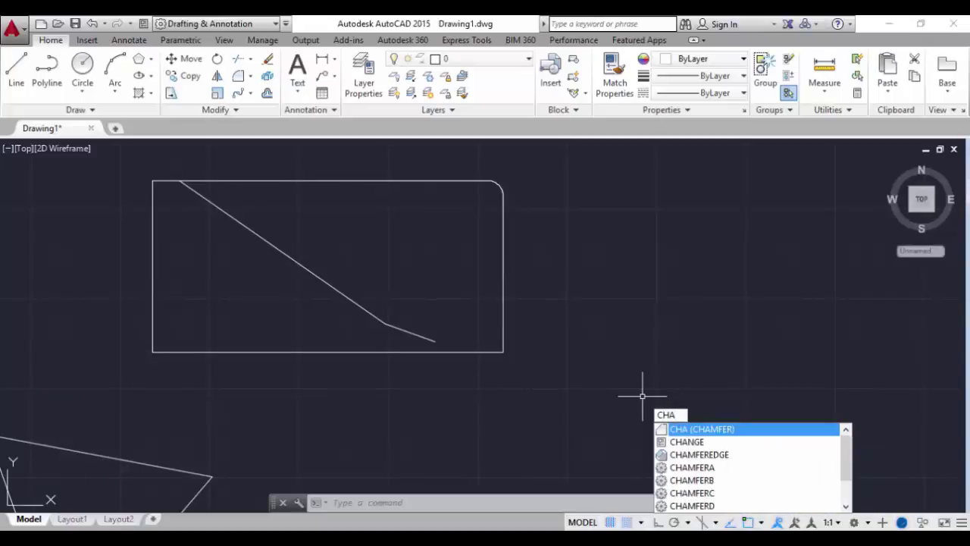
key(Return)
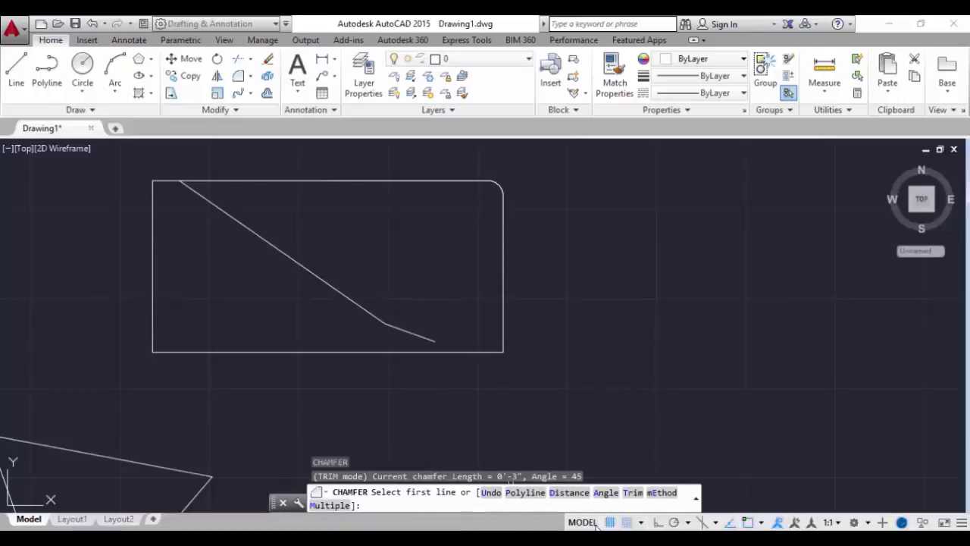
click(568, 493)
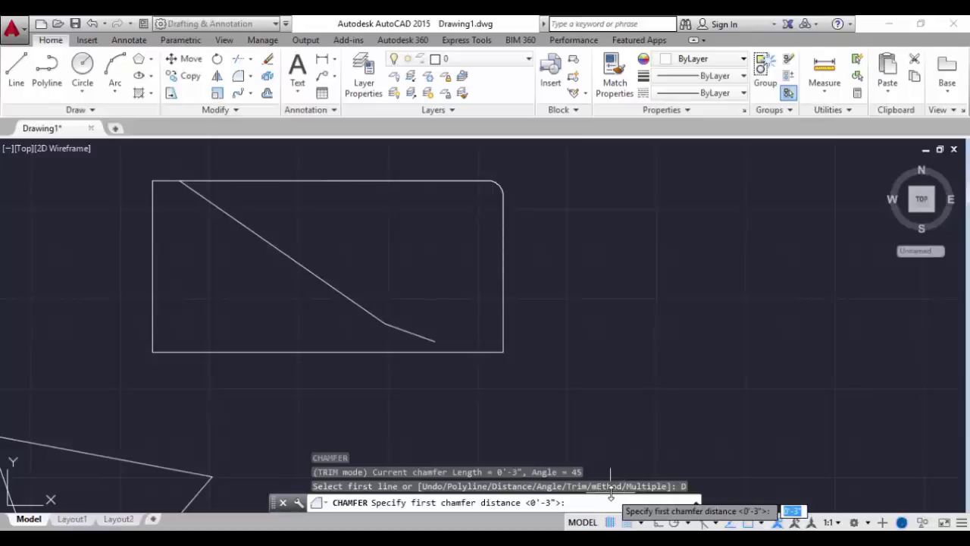
text(2)
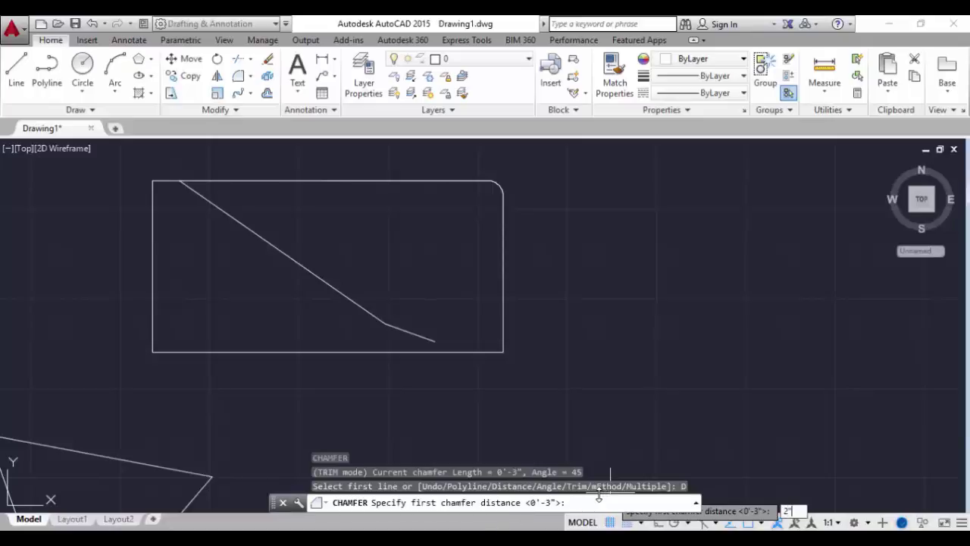
key(Return)
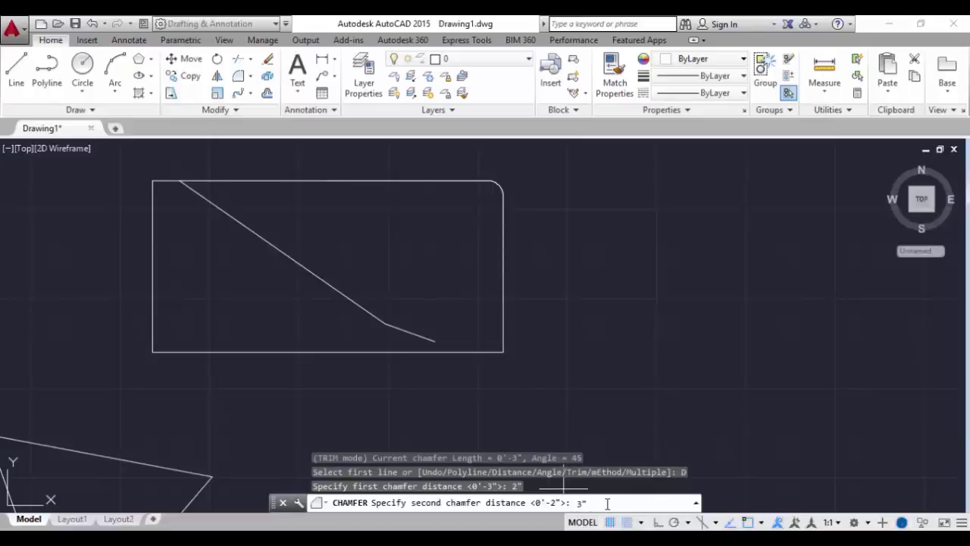
key(Return)
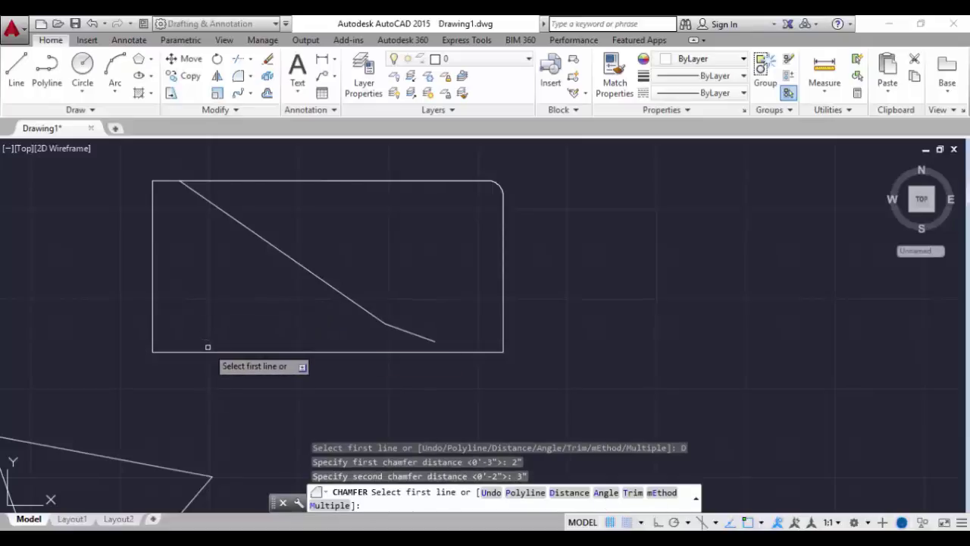
click(207, 350)
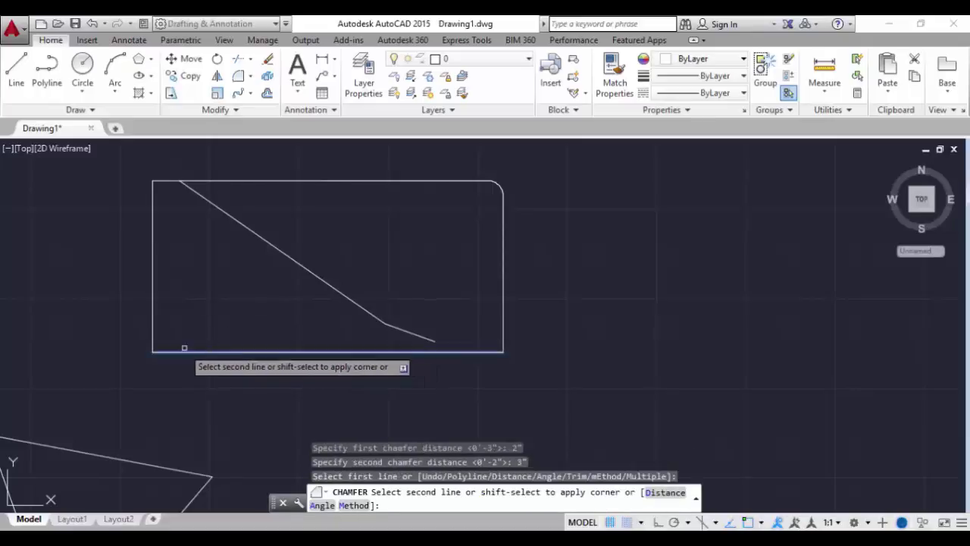
click(151, 320)
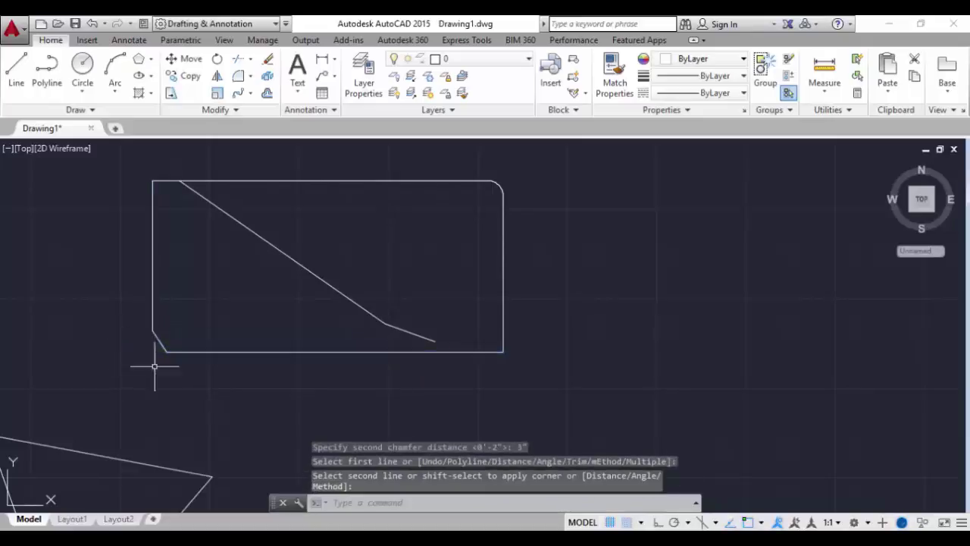
scroll(152, 303, up, 2)
scroll(187, 320, down, 2)
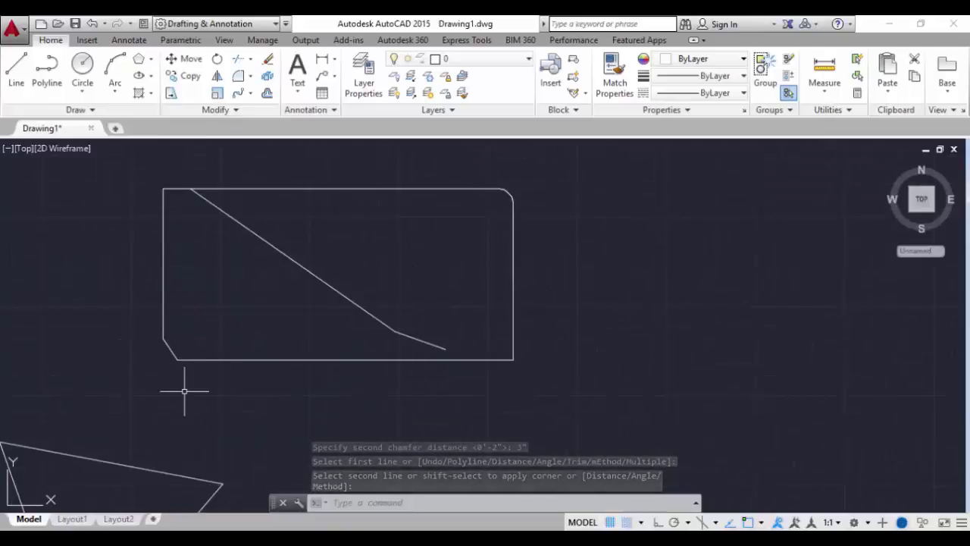
- Chamfer the large rectangle's lower-right corner by the Angle method, with a 3" length on the bottom side and a 30° angle
text(CHA)
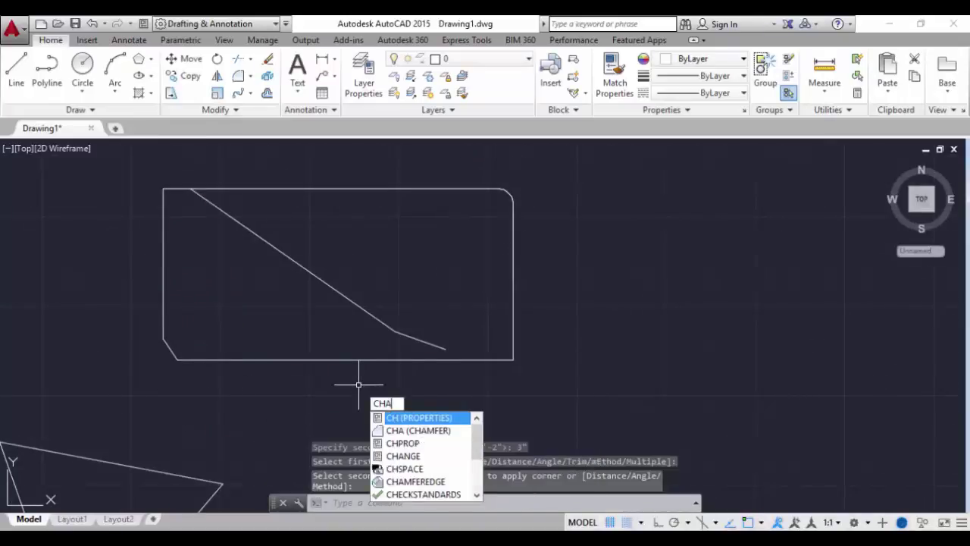
key(Return)
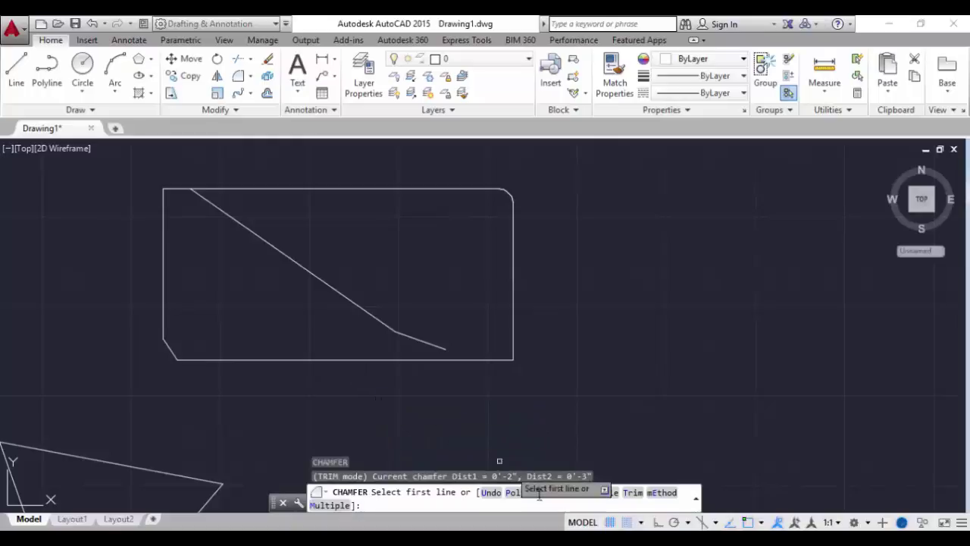
click(607, 492)
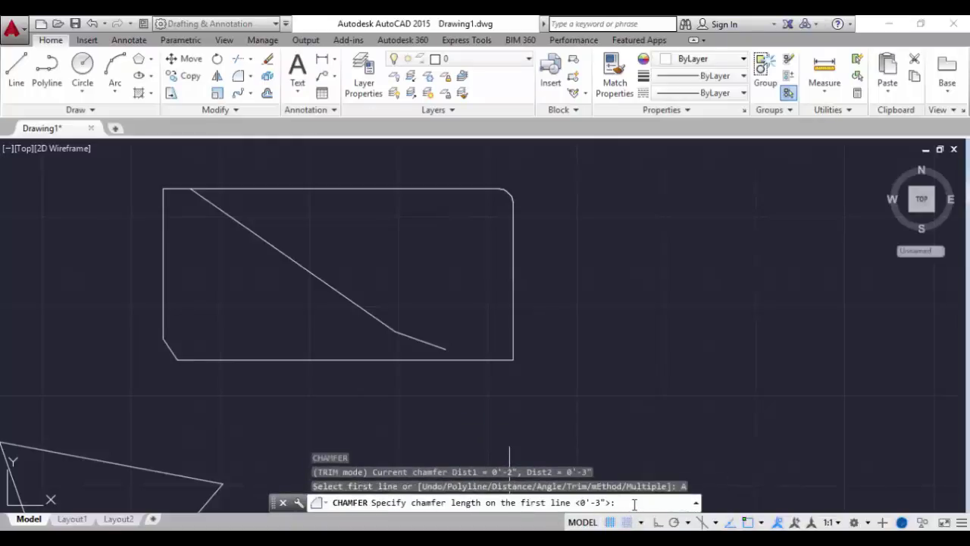
text(3")
key(Return)
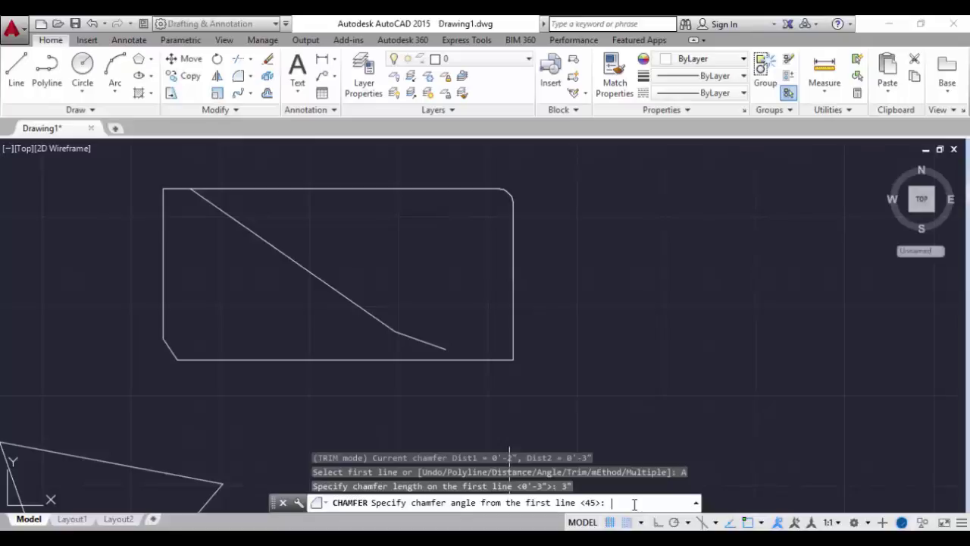
text(30)
key(Return)
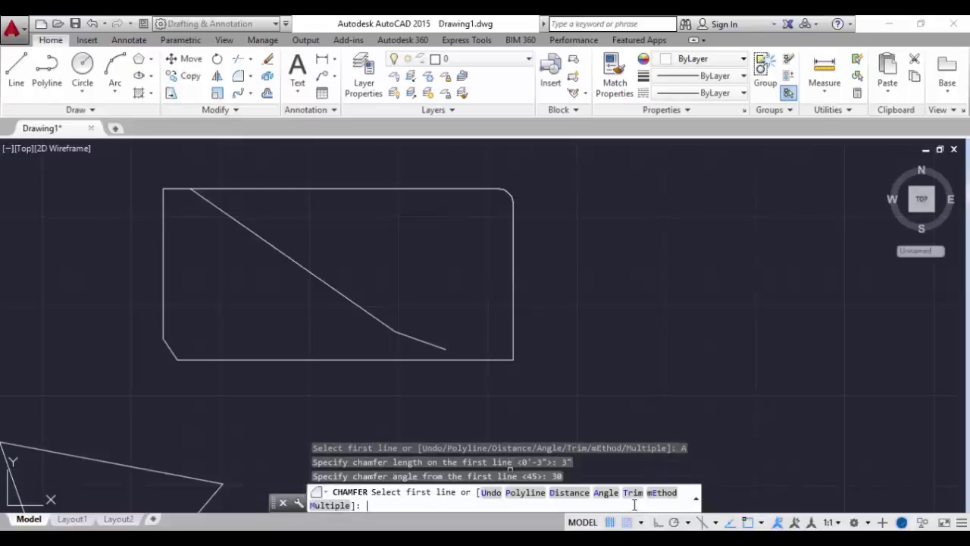
click(447, 361)
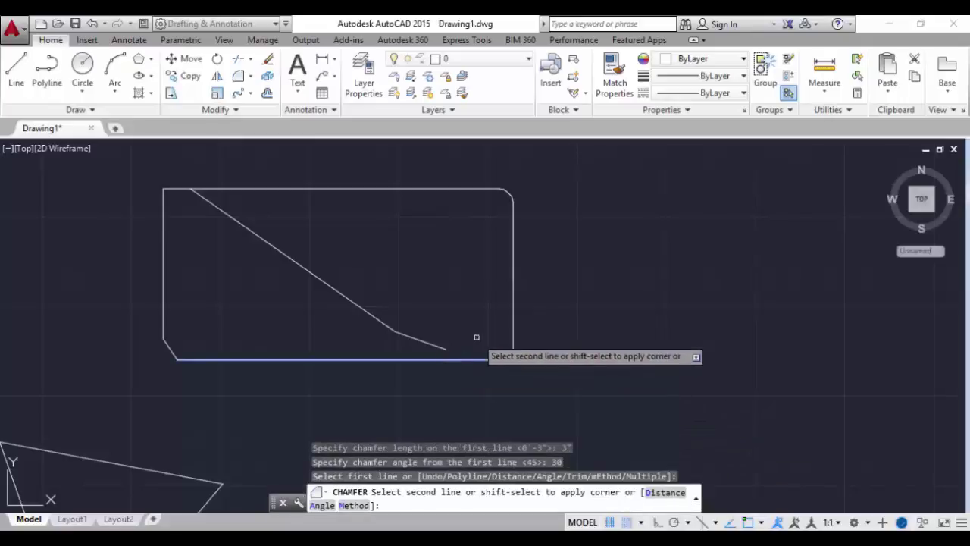
click(512, 292)
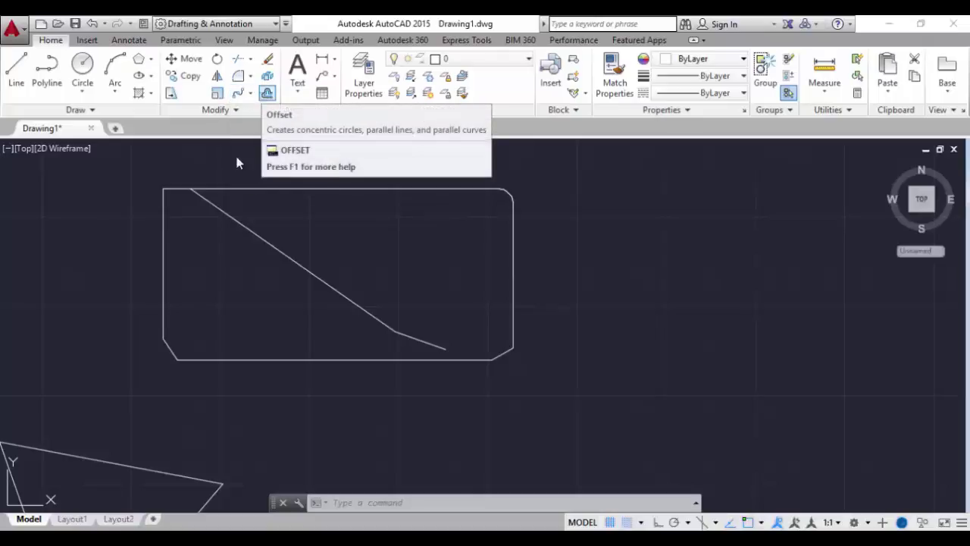
- Erase the long diagonal line and the short sloped line inside the large rectangle
click(248, 225)
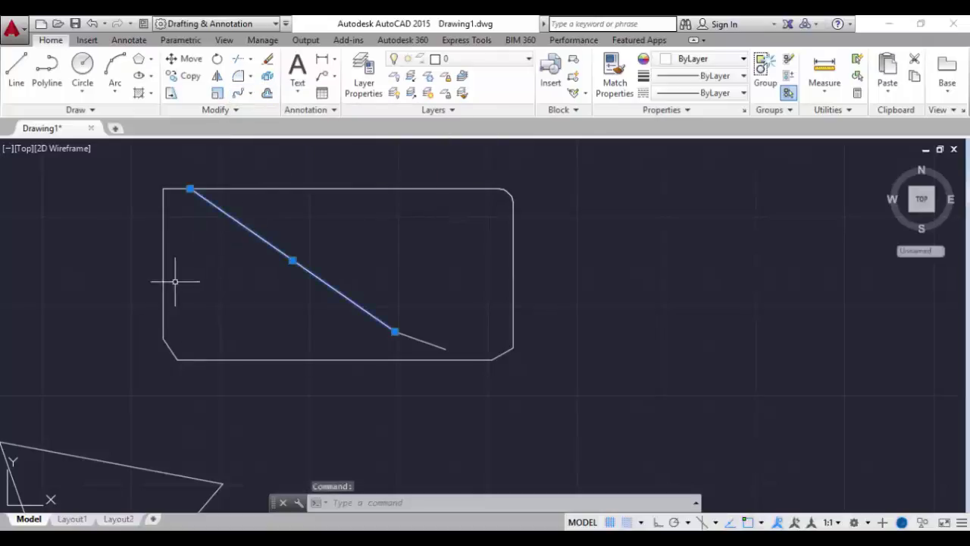
key(Delete)
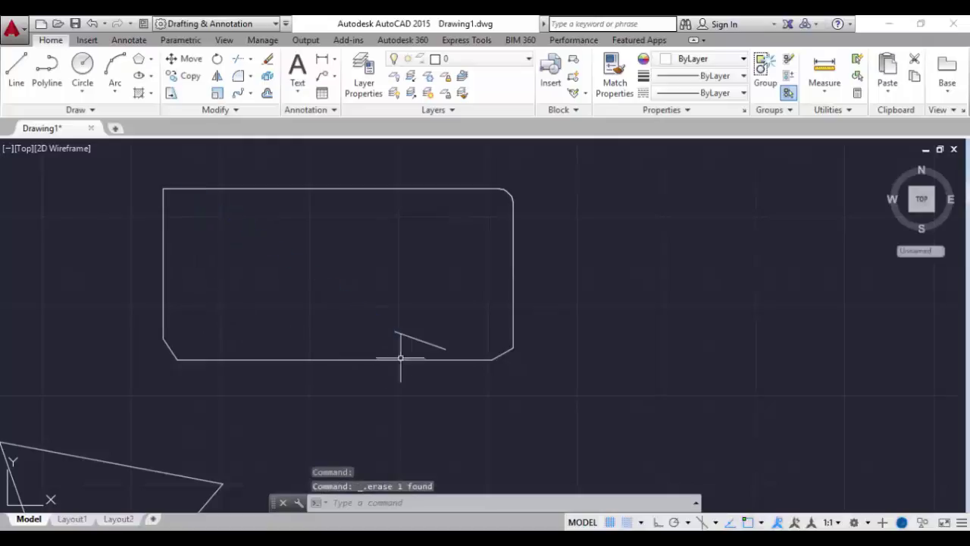
click(418, 339)
key(Delete)
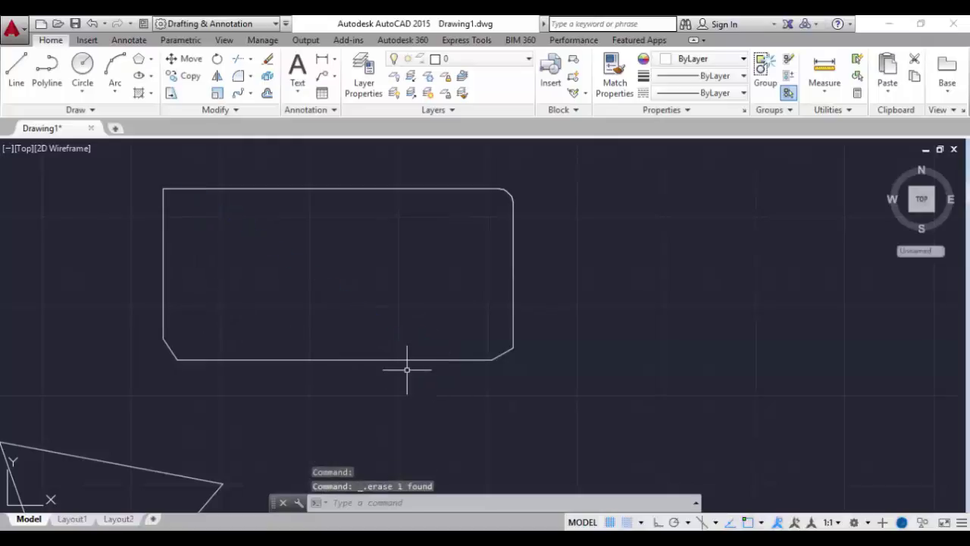
- Offset the large rectangle's top side 2" towards the inside
scroll(416, 288, up, 2)
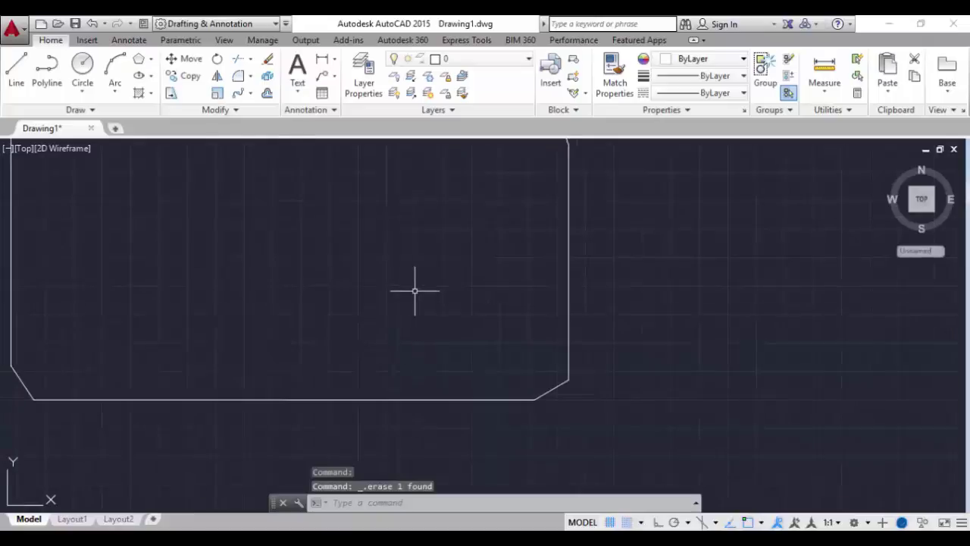
middle_drag(333, 268, 343, 337)
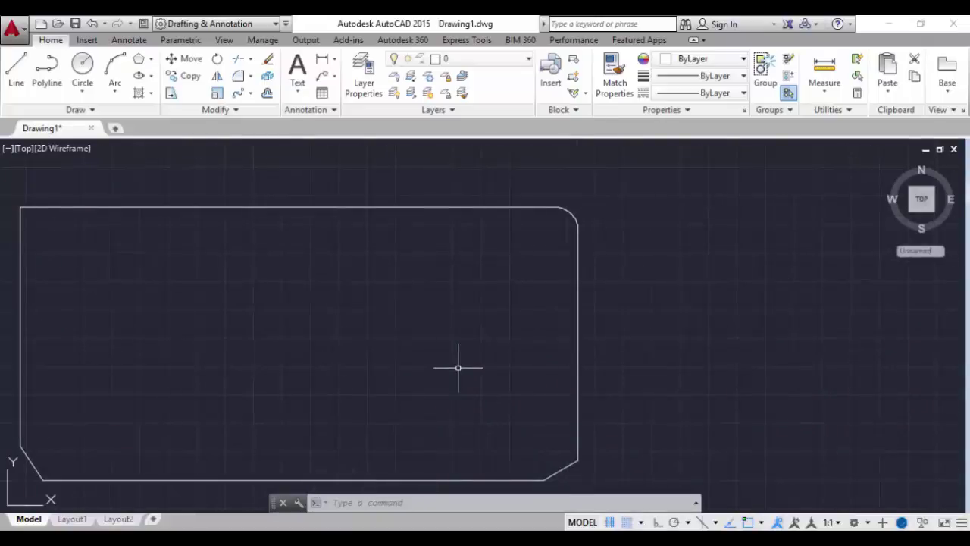
key(F7)
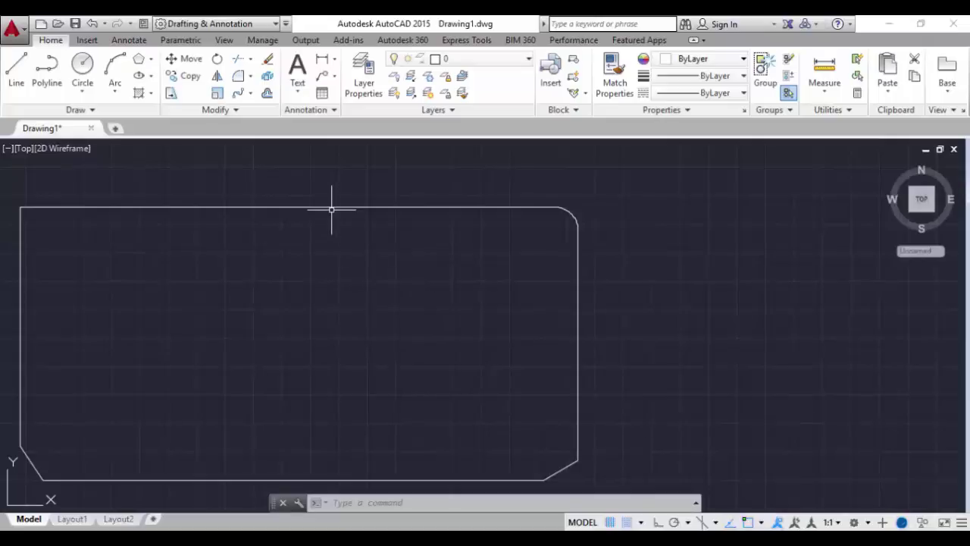
mouse_move(332, 206)
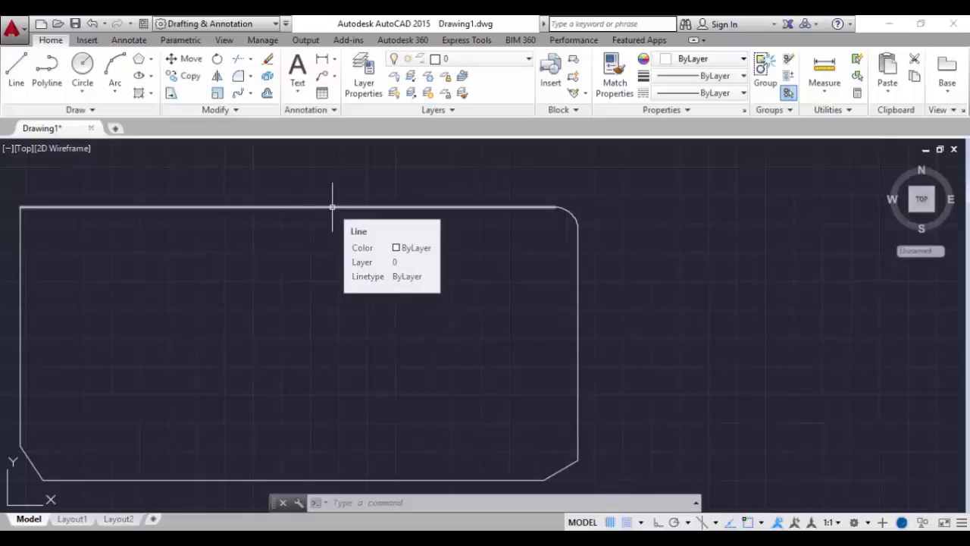
mouse_move(271, 207)
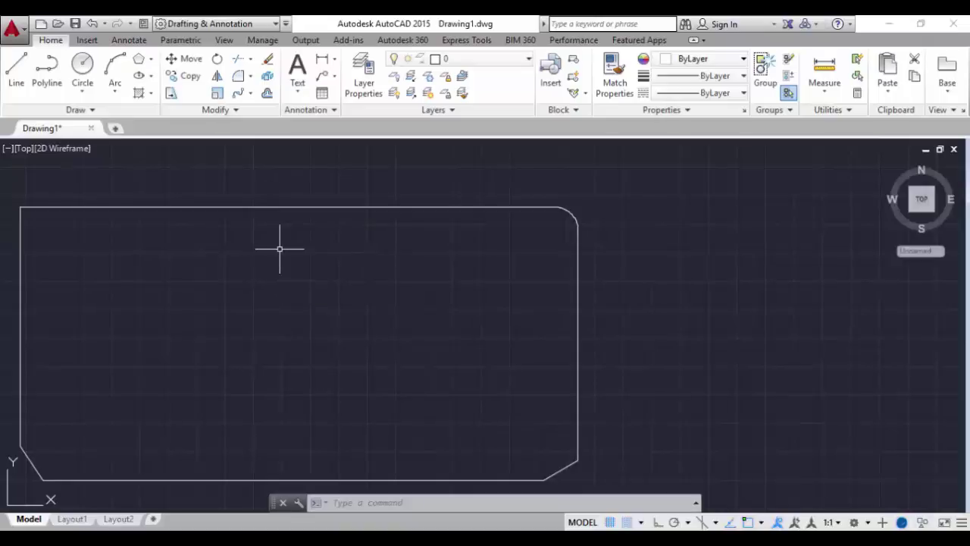
text(O)
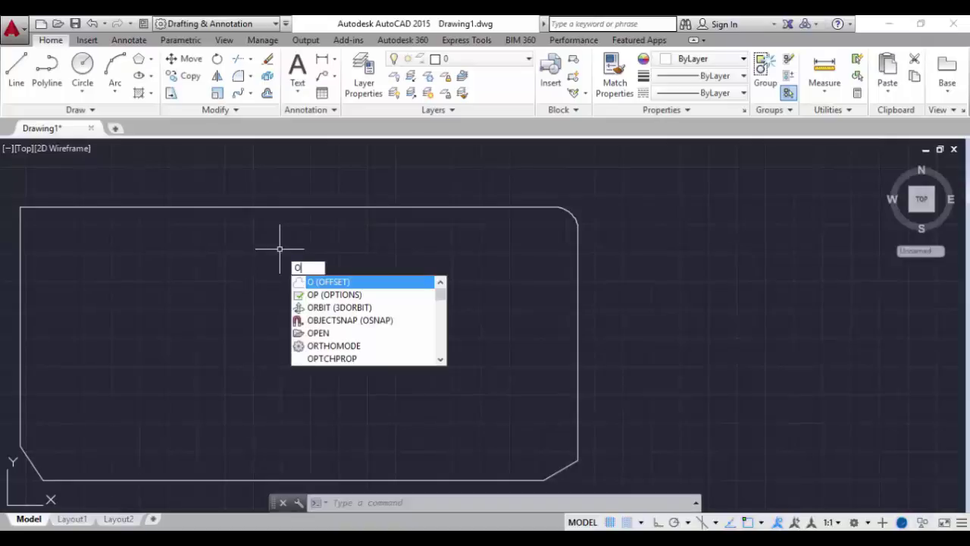
key(Return)
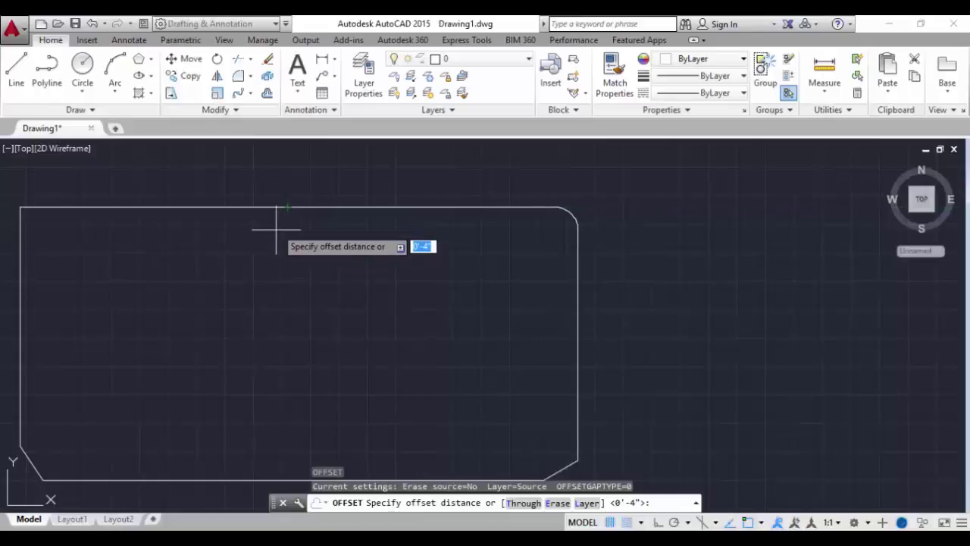
text(2")
key(Return)
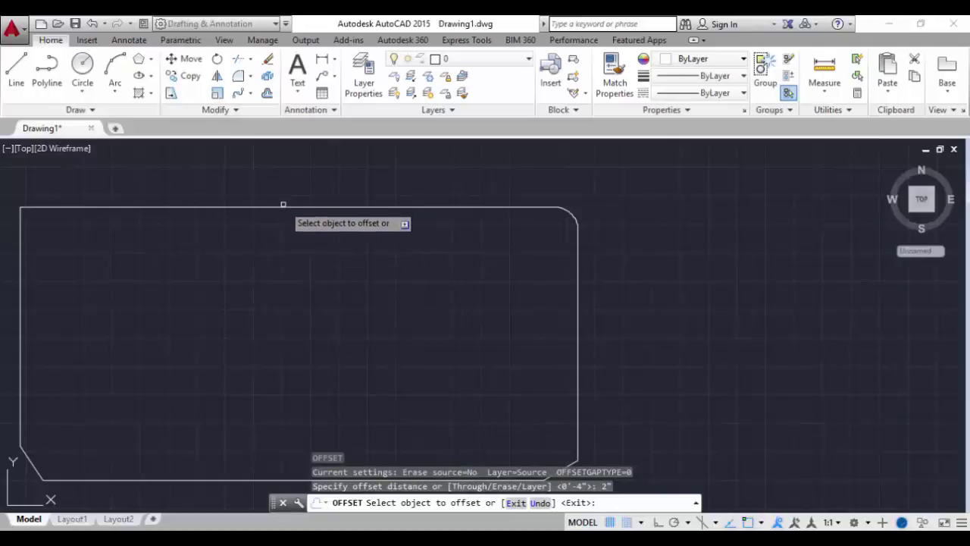
click(282, 207)
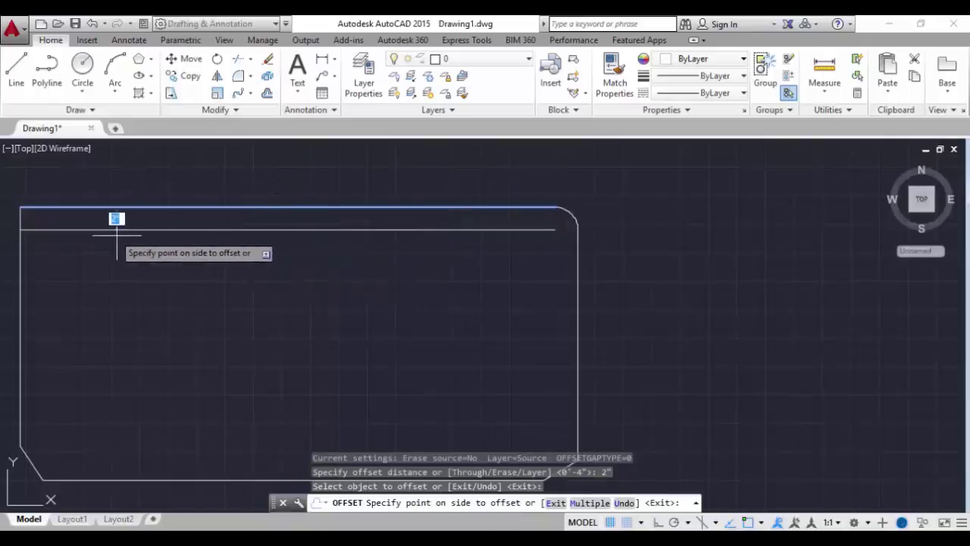
click(316, 252)
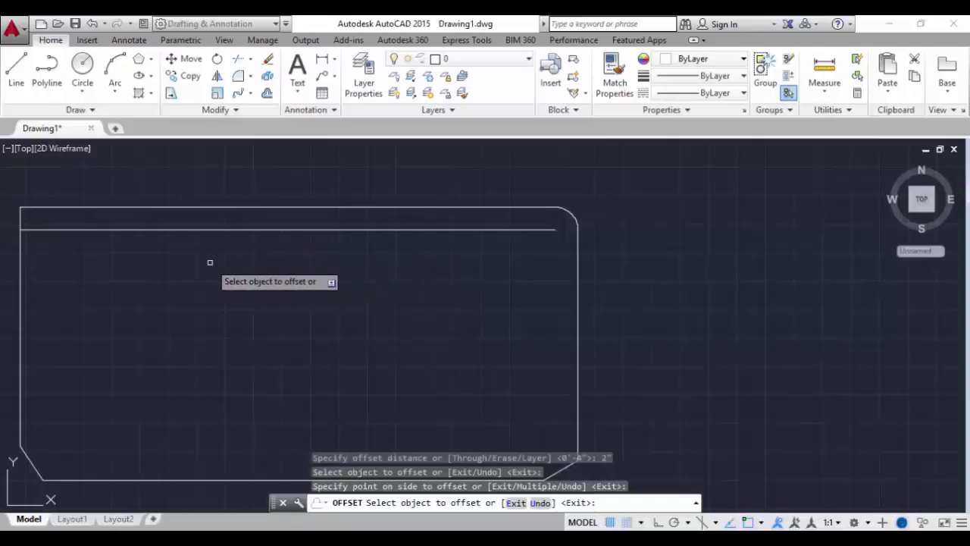
- Offset the large rectangle's right, bottom and left sides inward by the same 2" distance
click(577, 310)
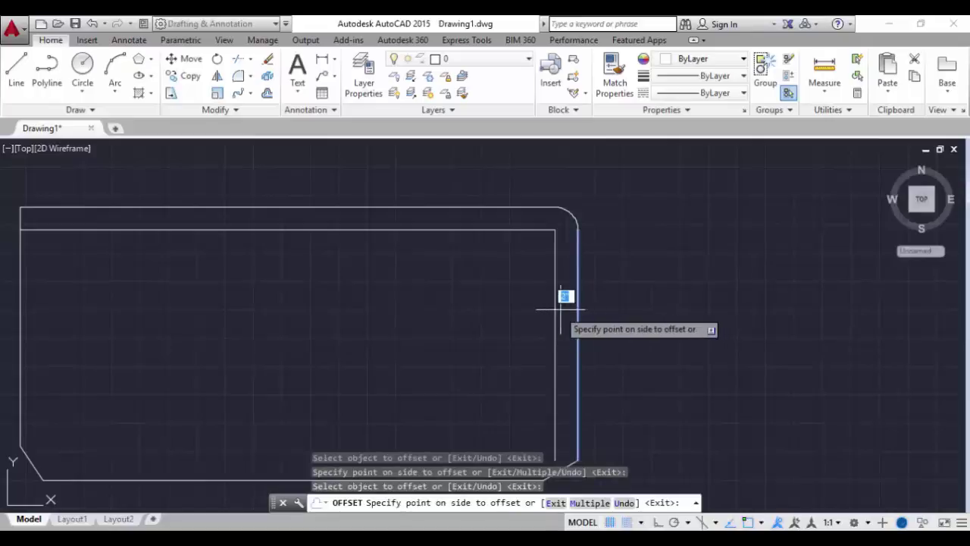
click(561, 310)
mouse_move(346, 310)
middle_down()
mouse_move(357, 281)
mouse_move(412, 240)
middle_up()
scroll(424, 260, down, 2)
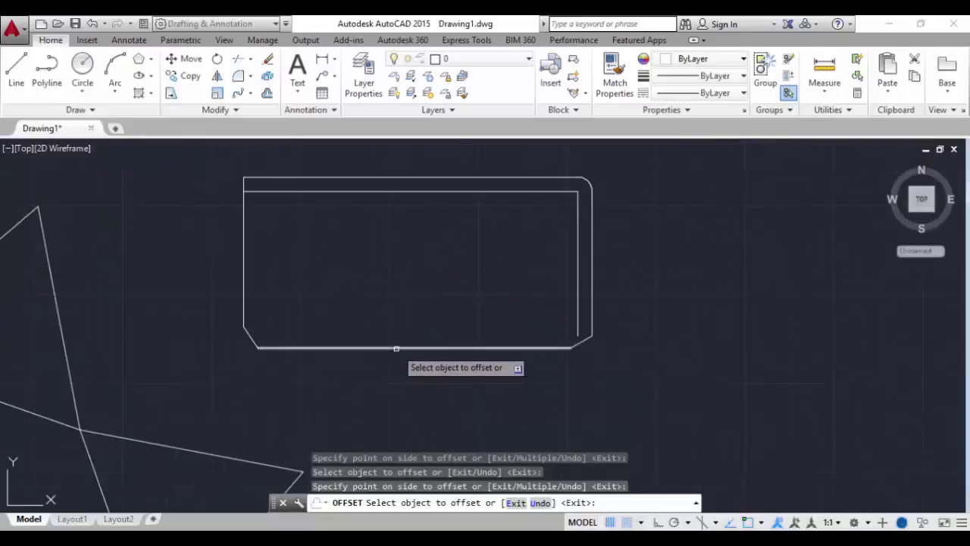
click(396, 349)
click(397, 326)
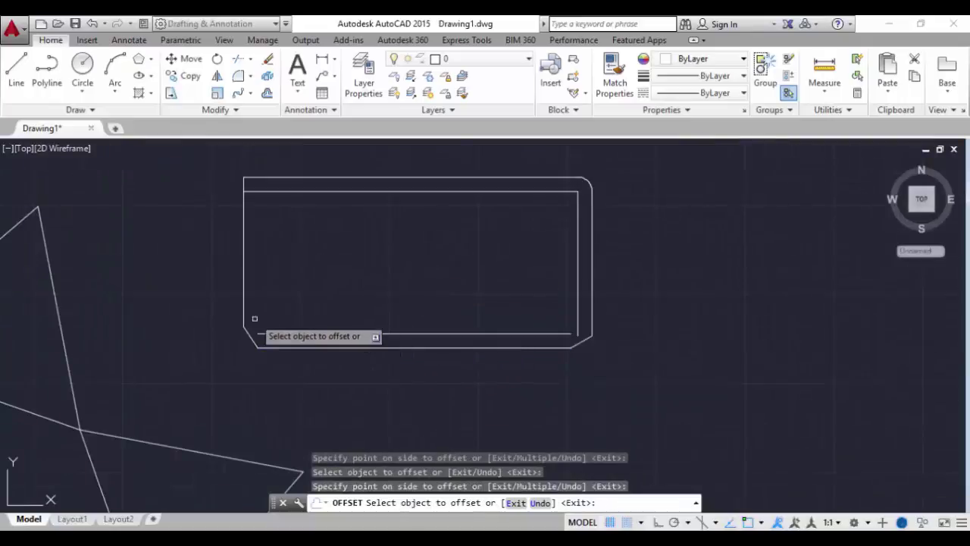
click(246, 288)
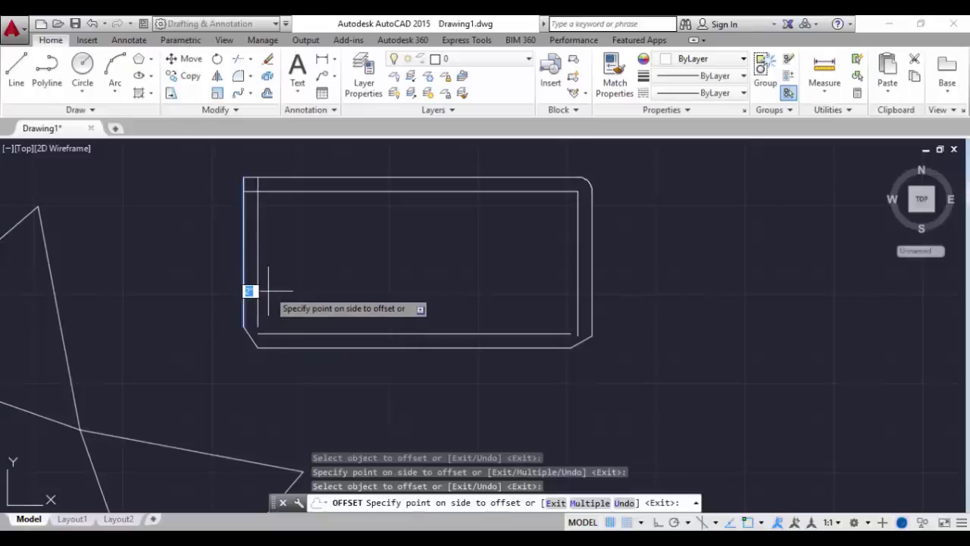
click(250, 291)
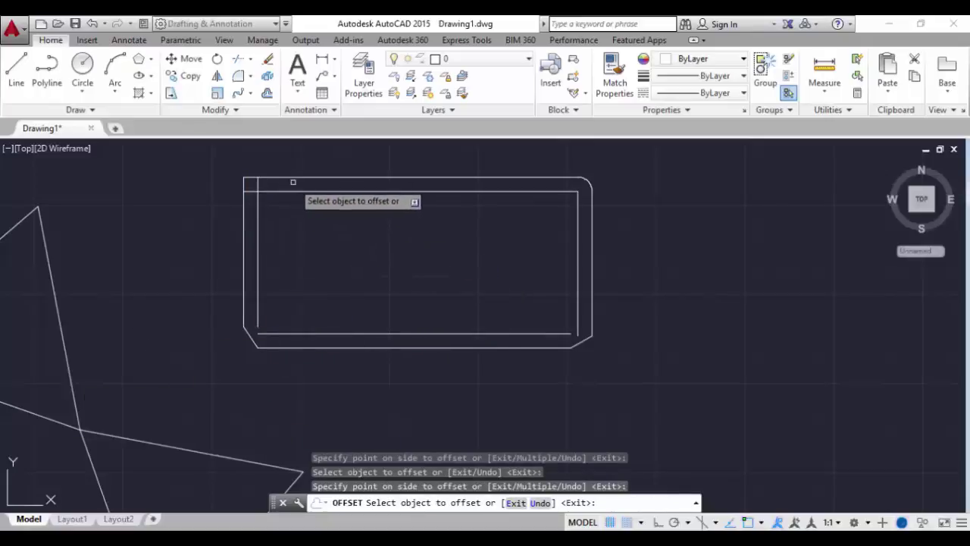
scroll(299, 195, up, 4)
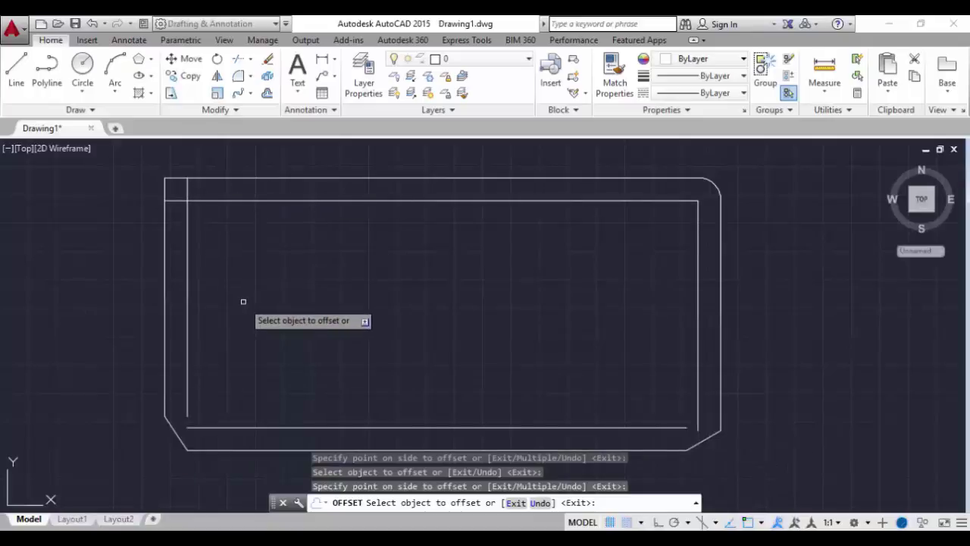
- End the offset and erase all the objects of the large rectangle to leave the drawing empty
key(Escape)
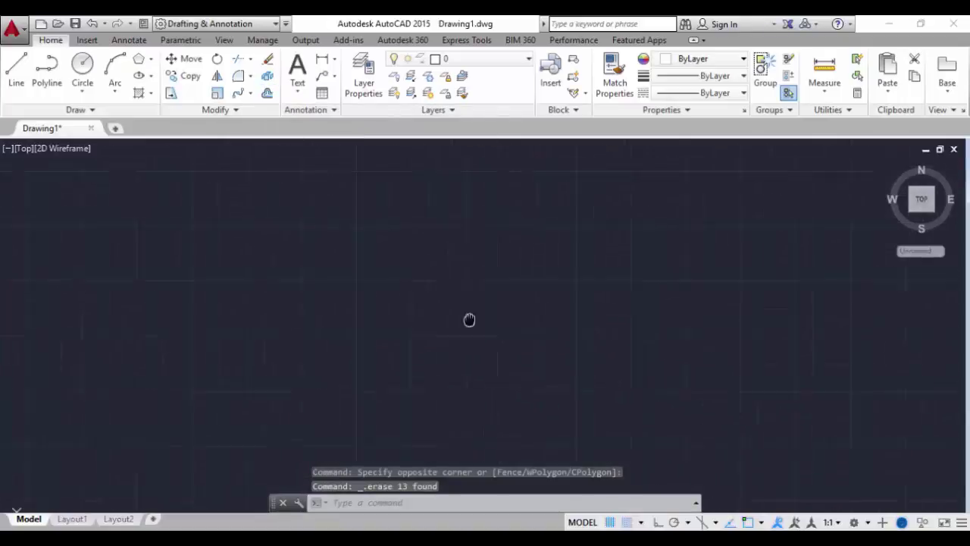
middle_drag(469, 320, 364, 363)
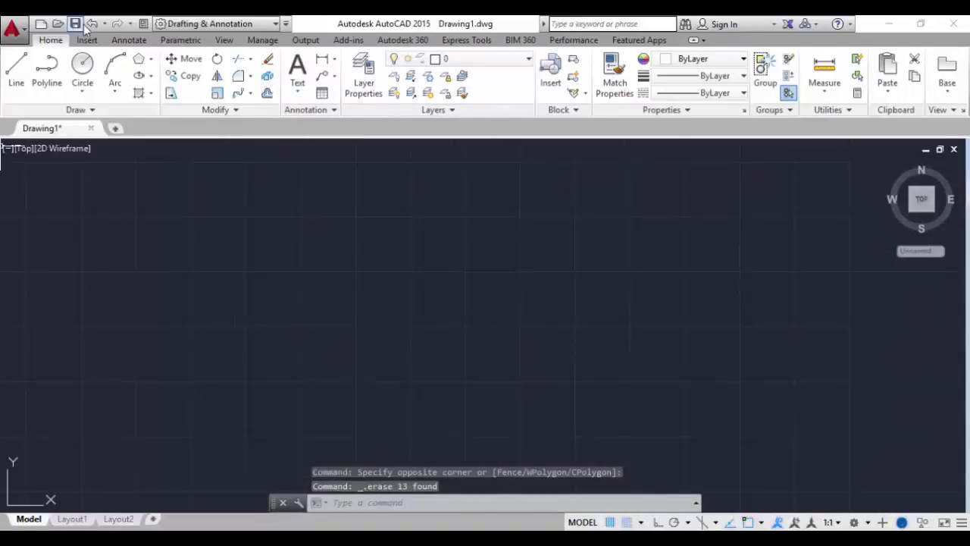
click(252, 92)
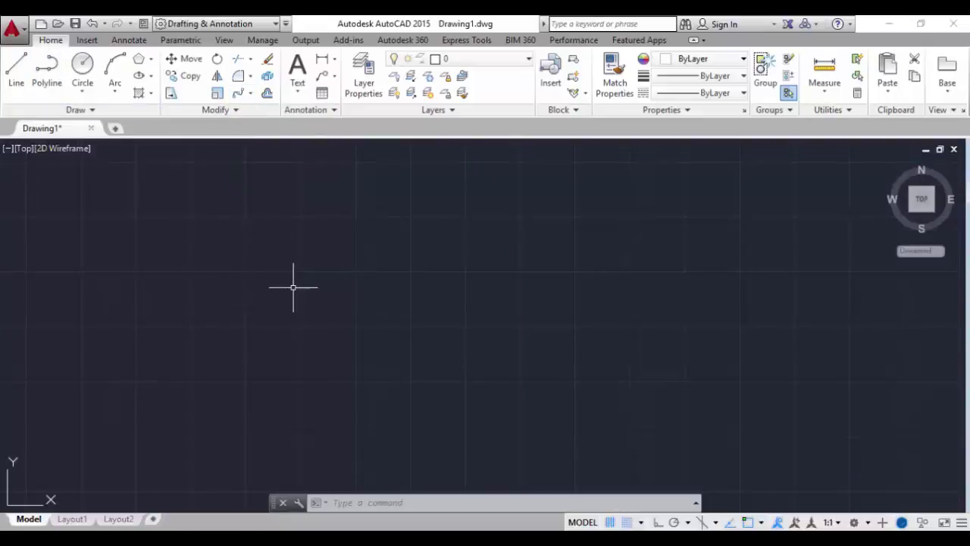
- Draw a roughly square rectangle in the empty drawing, leaving free space beside it
text(C)
key(Return)
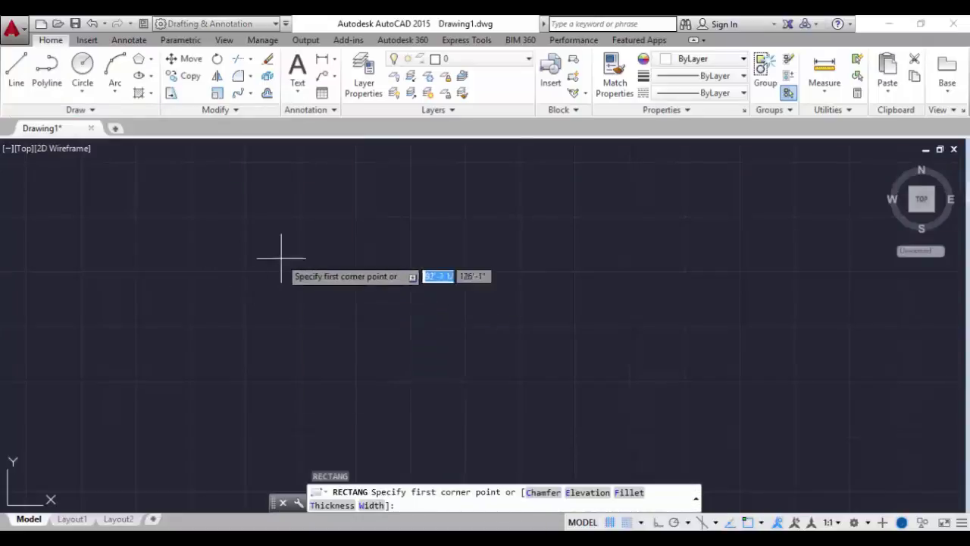
click(298, 229)
click(457, 385)
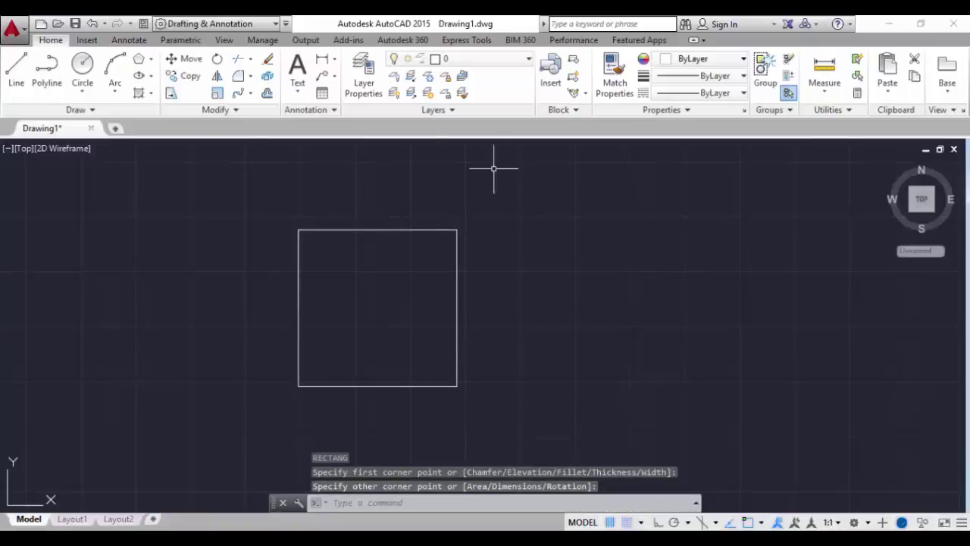
scroll(445, 272, down, 2)
middle_drag(447, 263, 202, 282)
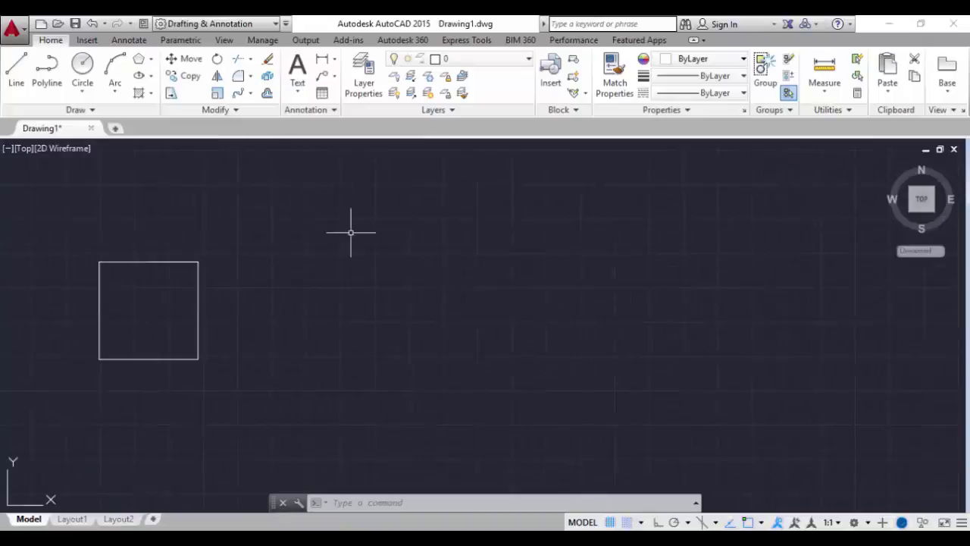
- Create an associative rectangular array of the square with 4 columns and 3 rows
click(250, 93)
click(262, 116)
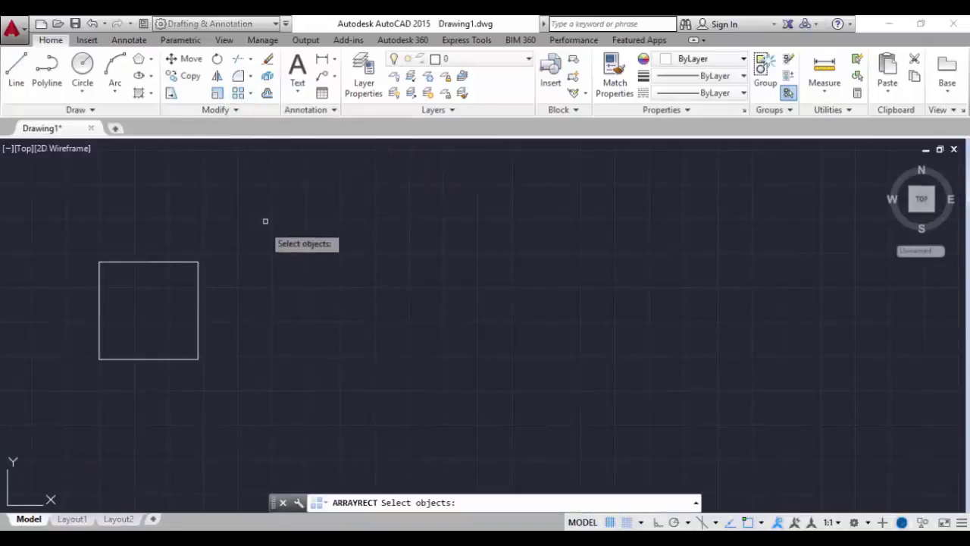
click(187, 261)
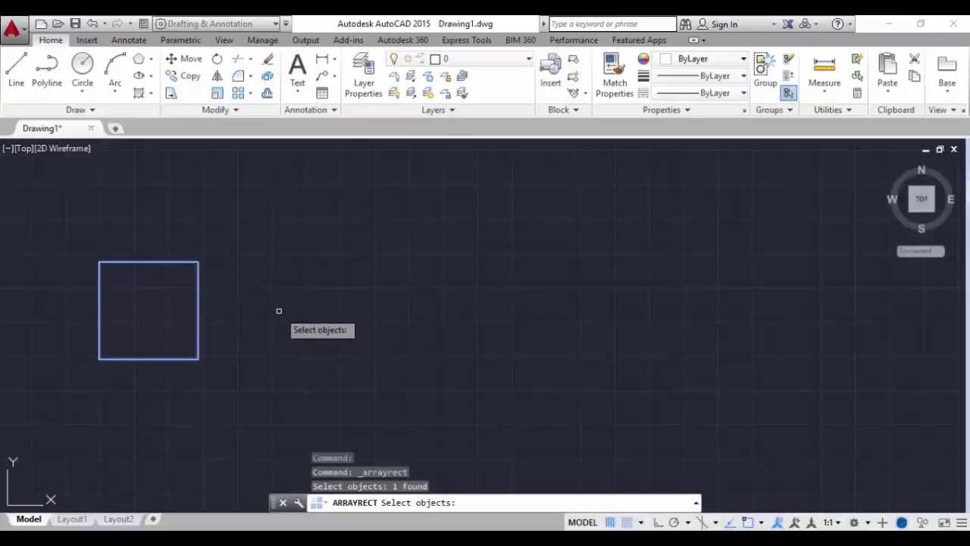
key(Return)
scroll(439, 243, down, 5)
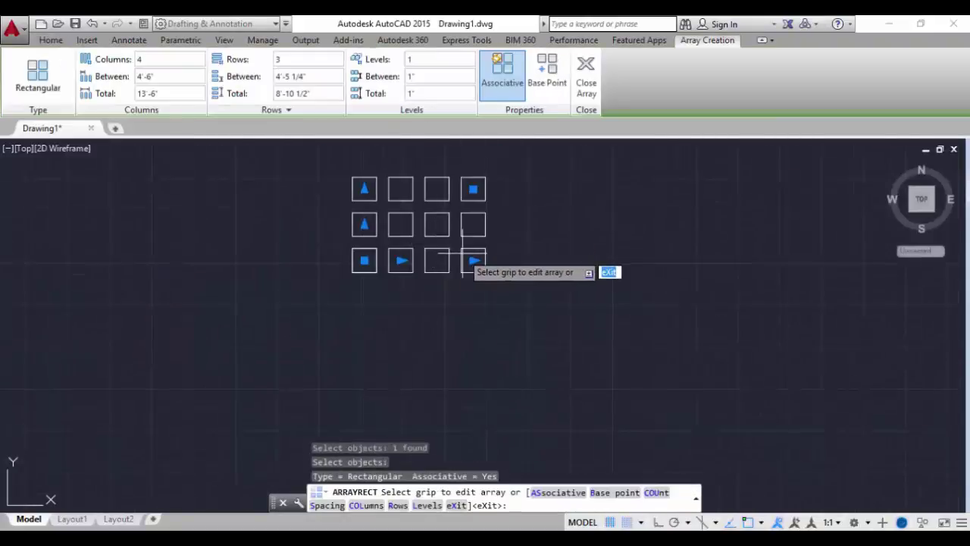
scroll(462, 265, up, 2)
middle_drag(489, 223, 434, 273)
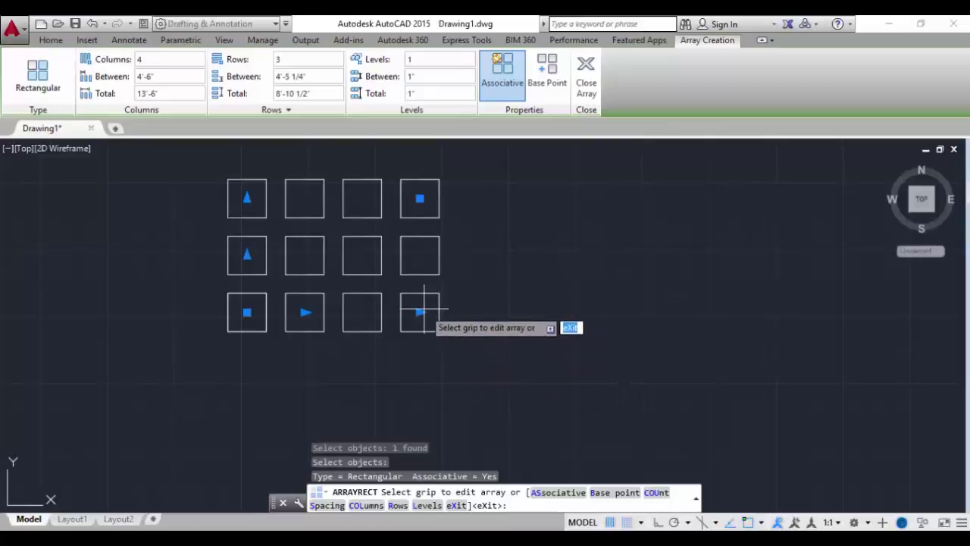
key(Return)
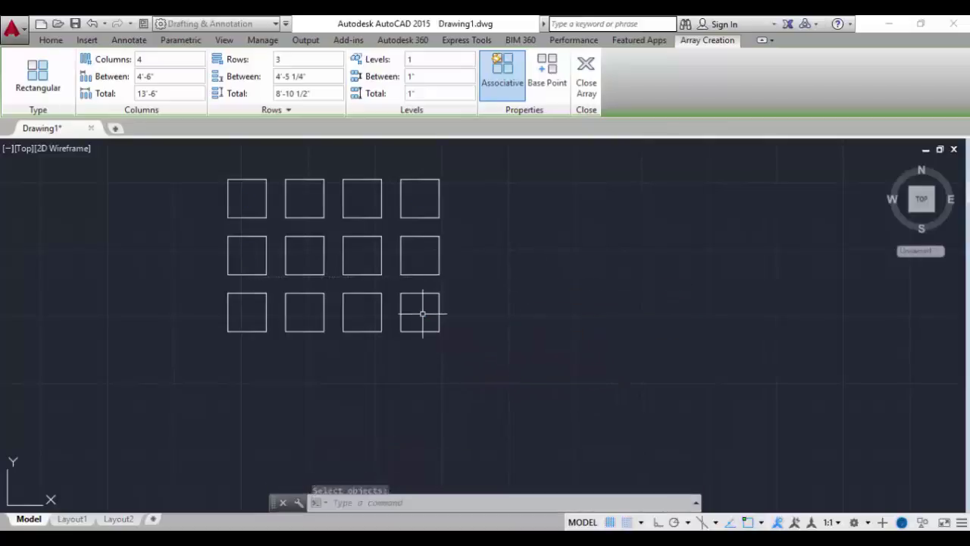
- Extend the rectangular array to 5 columns
click(439, 299)
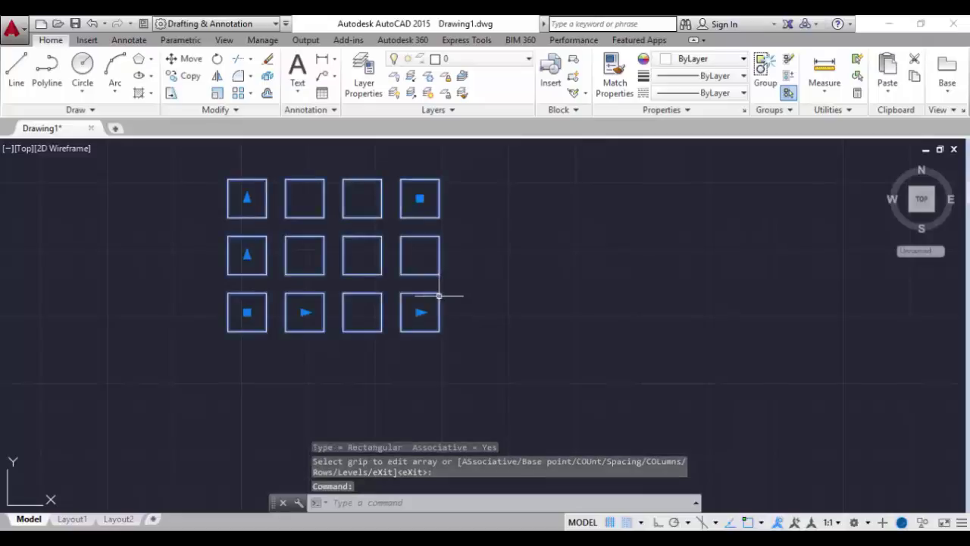
mouse_move(421, 315)
click(477, 339)
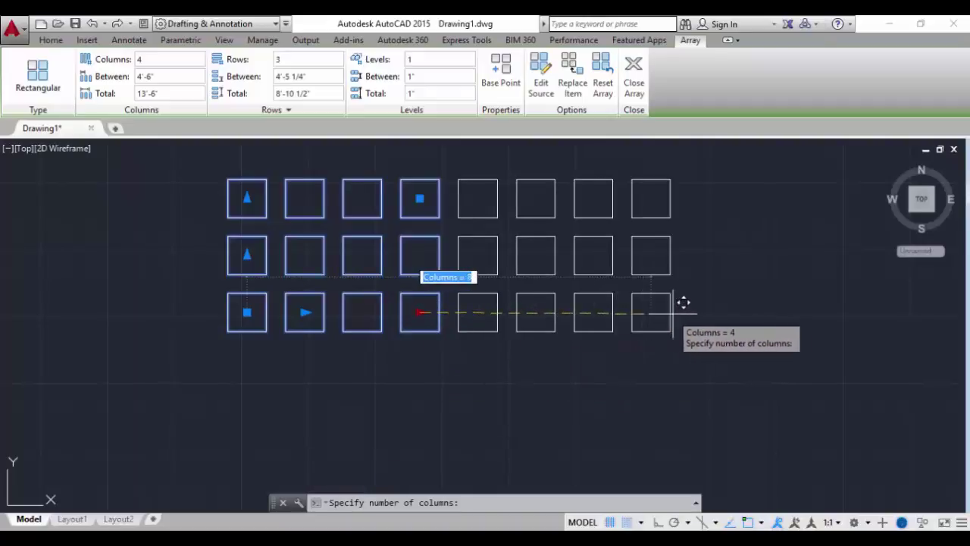
click(535, 297)
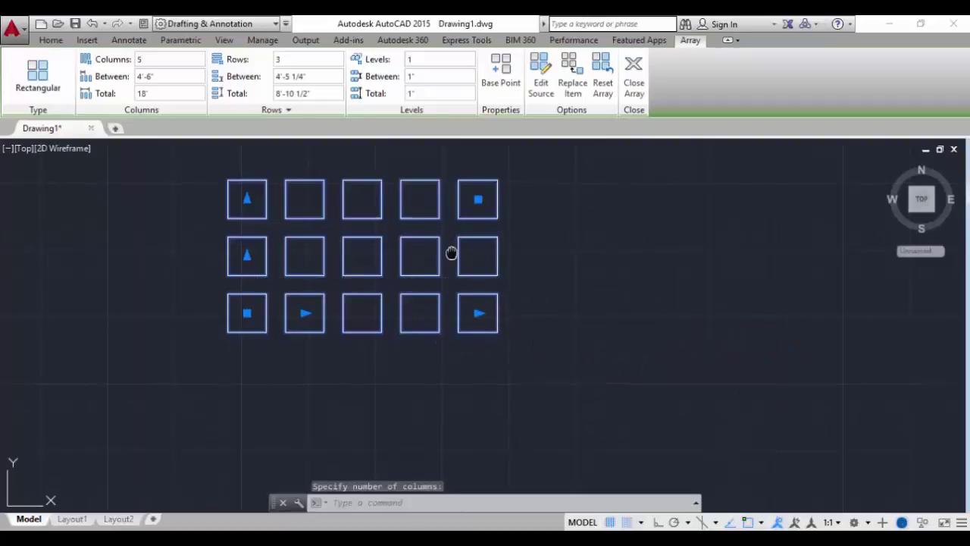
- Enlarge the array in both directions at once to 6 columns and 4 rows
middle_drag(450, 254, 410, 308)
click(438, 253)
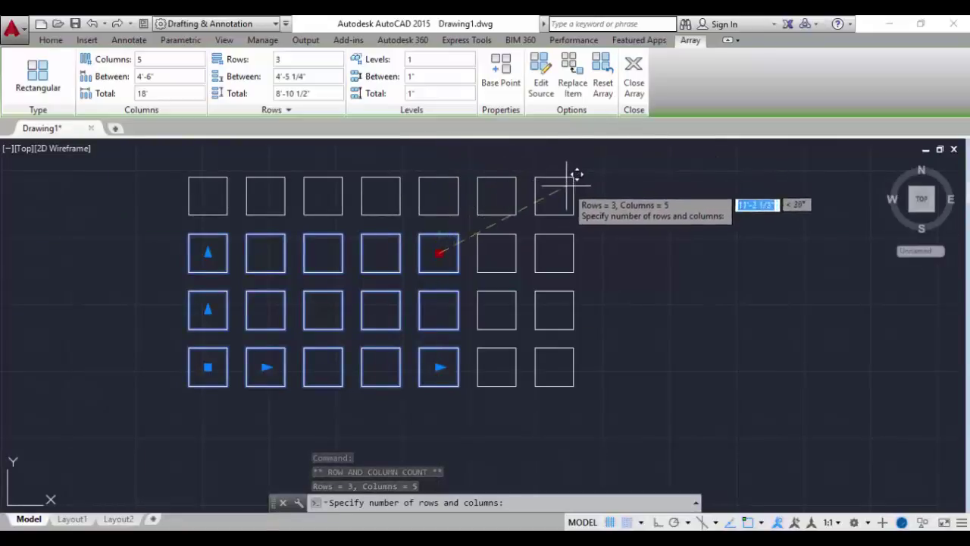
click(548, 161)
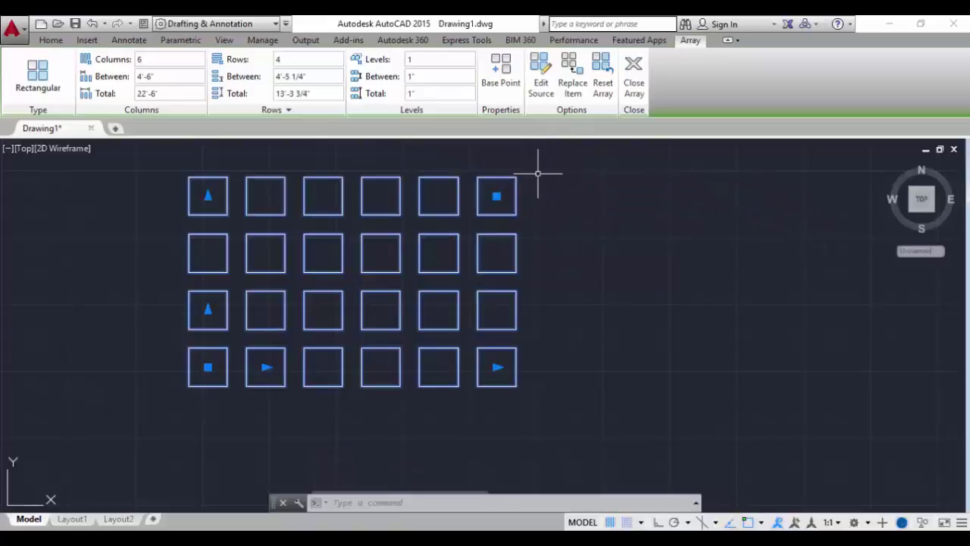
- Increase the array's row spacing to 5'-2 1/4" and its column spacing to 6'
click(208, 310)
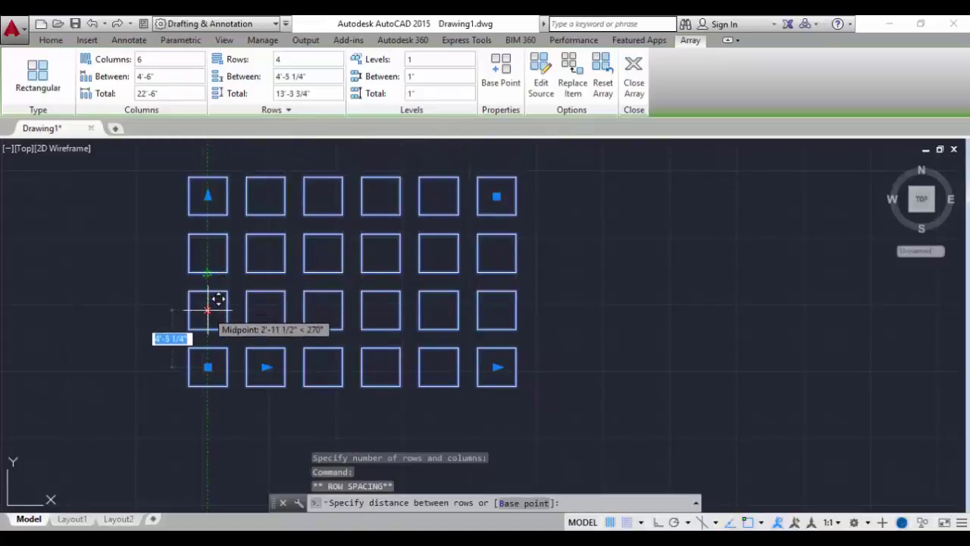
click(212, 300)
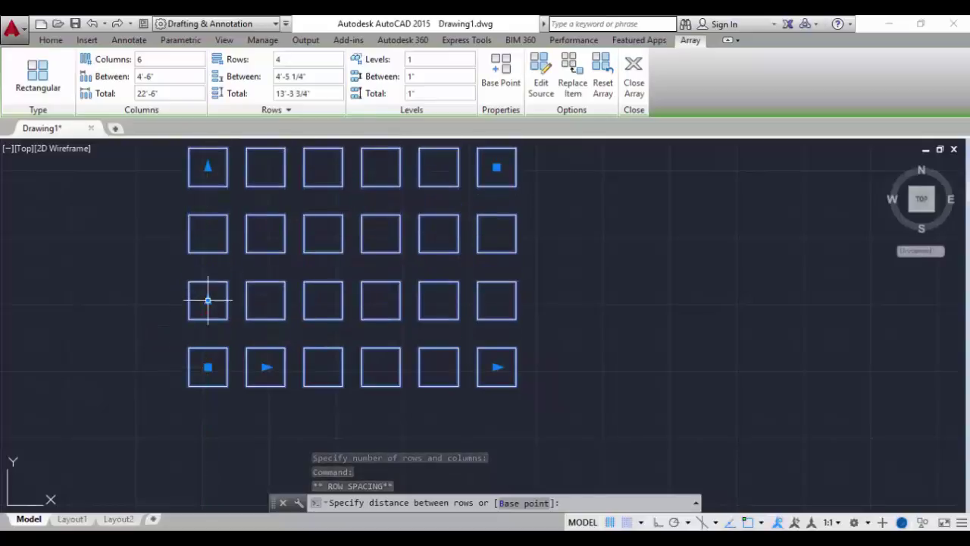
click(266, 367)
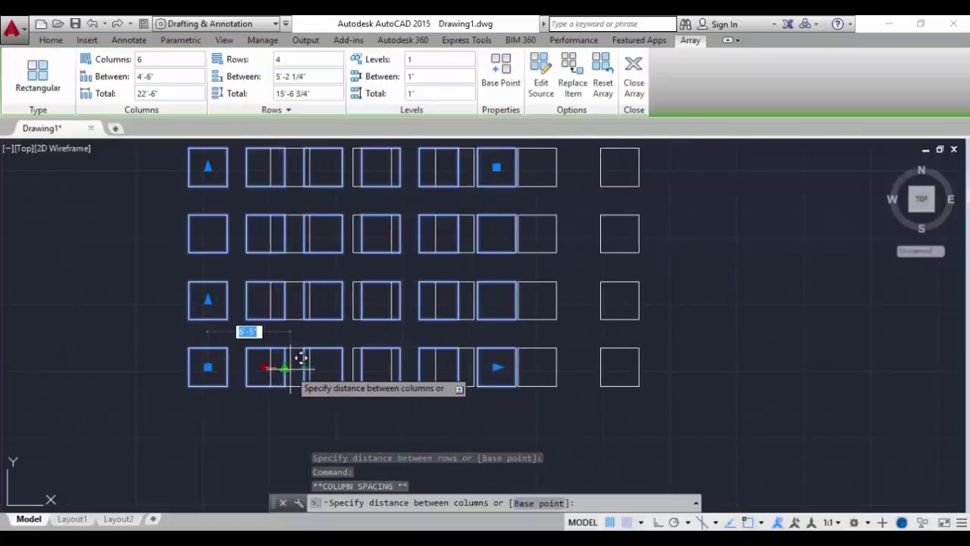
click(285, 367)
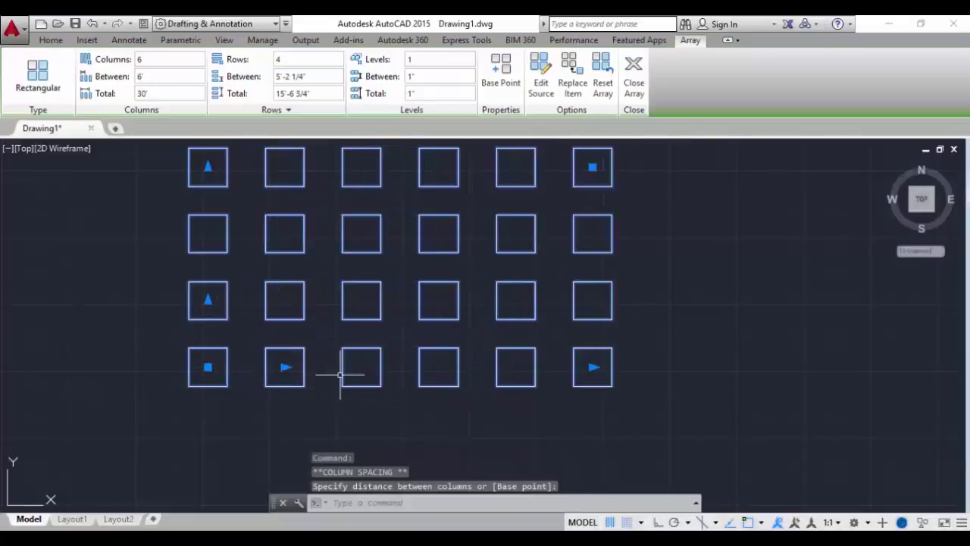
scroll(256, 372, down, 2)
middle_drag(305, 316, 216, 321)
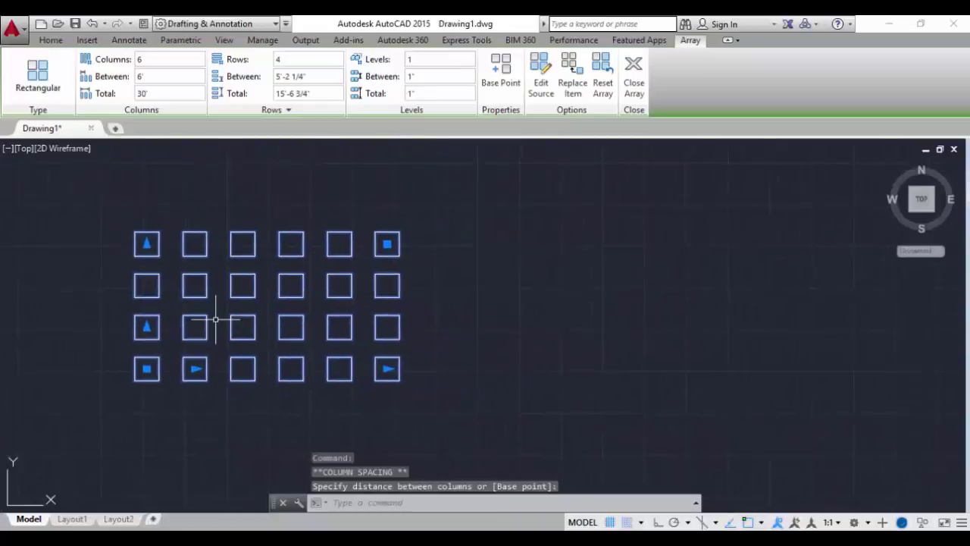
- Set the array's column count to 8 and its row count to 6
scroll(216, 319, up, 2)
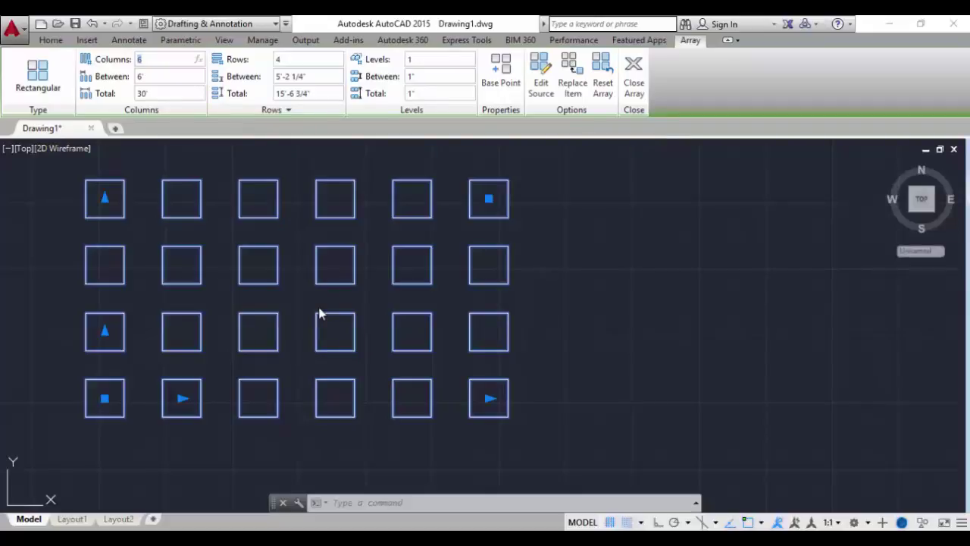
key(Return)
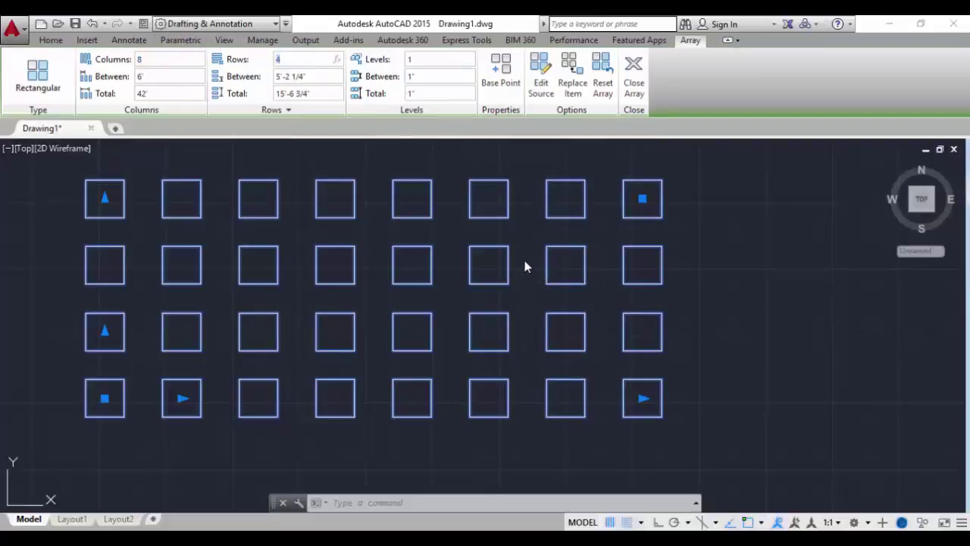
key(Return)
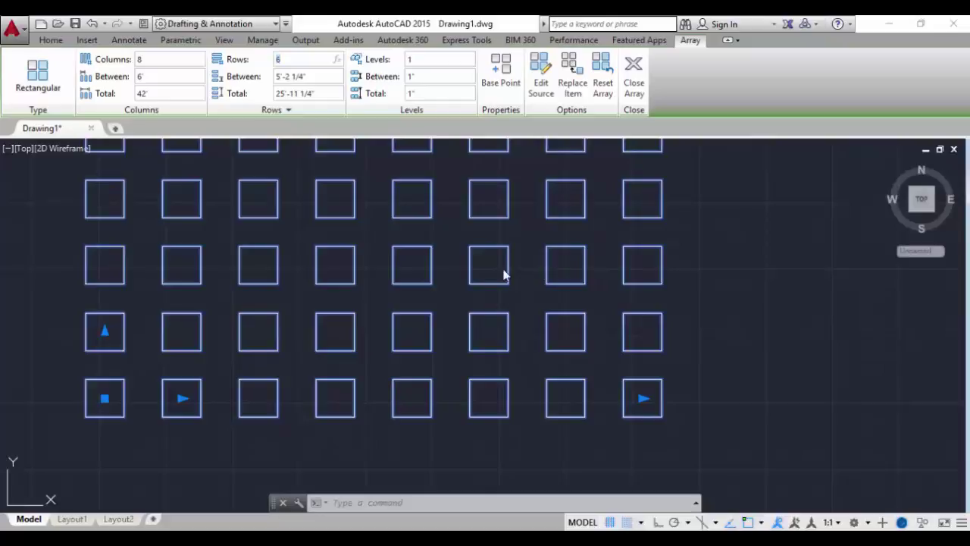
- Enter 5 as the distance between the array's columns
scroll(545, 255, down, 3)
middle_drag(546, 255, 401, 339)
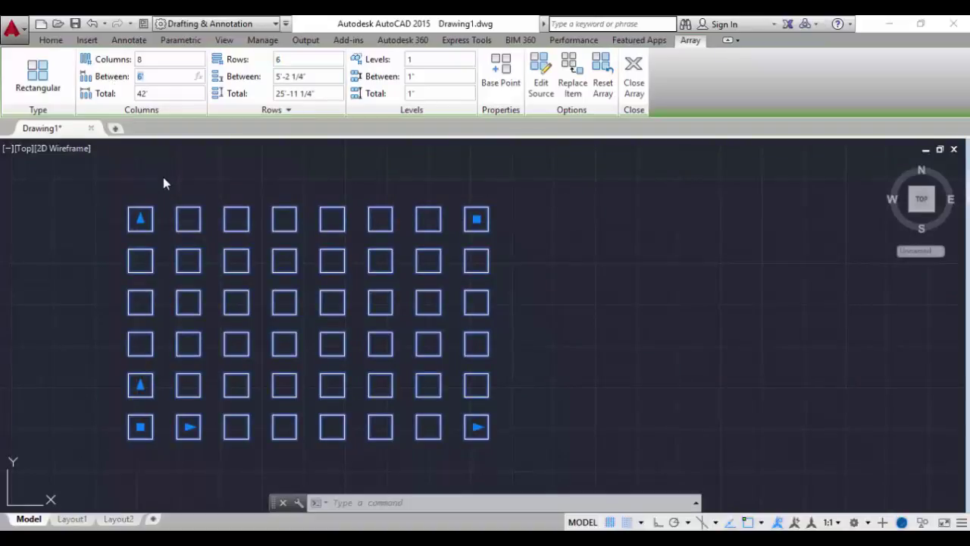
text(5)
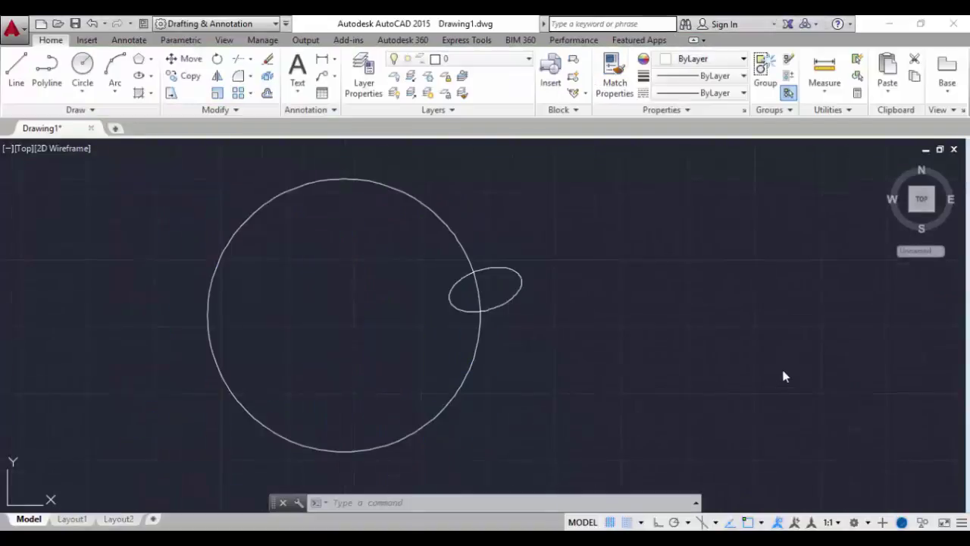
- Create a polar array of the ellipse around a point near the circle's centre, with 6 items filling 360°
click(250, 94)
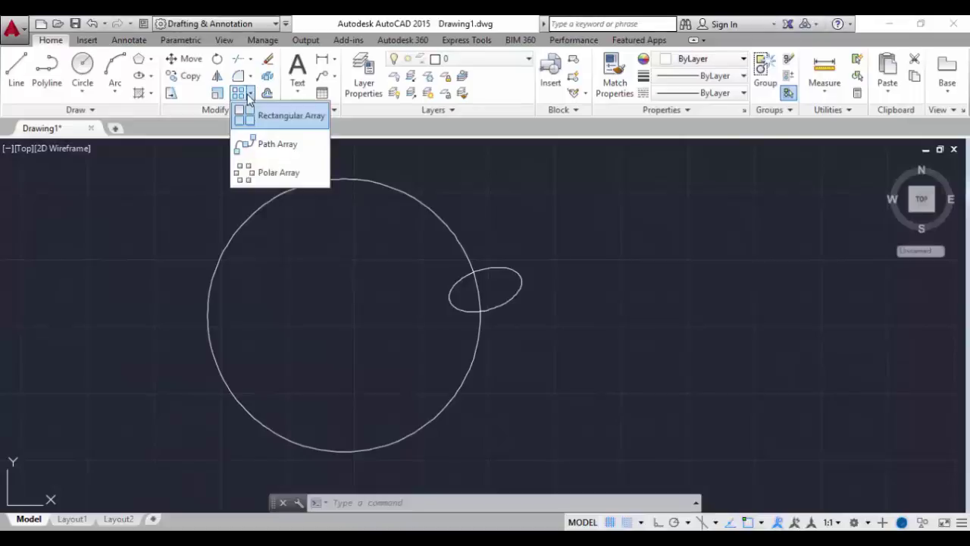
click(258, 168)
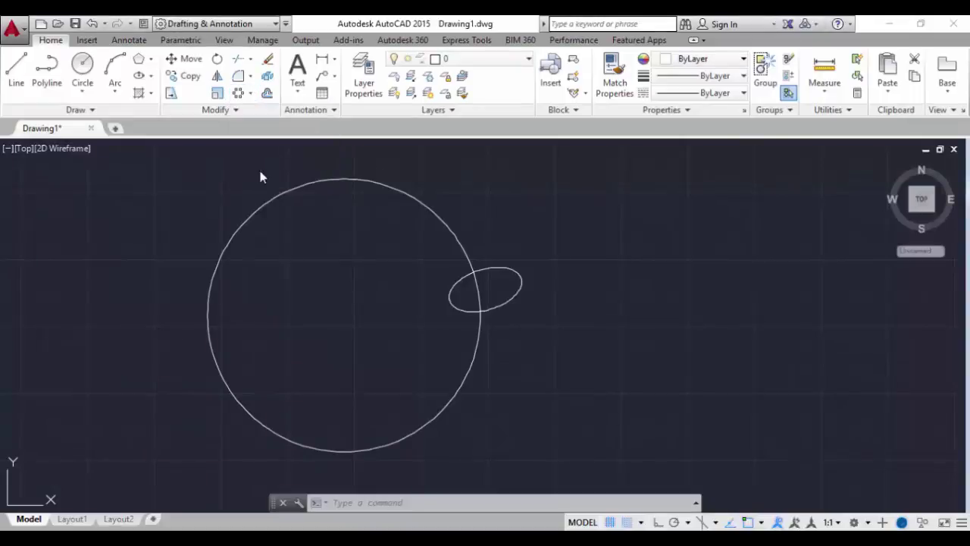
click(503, 270)
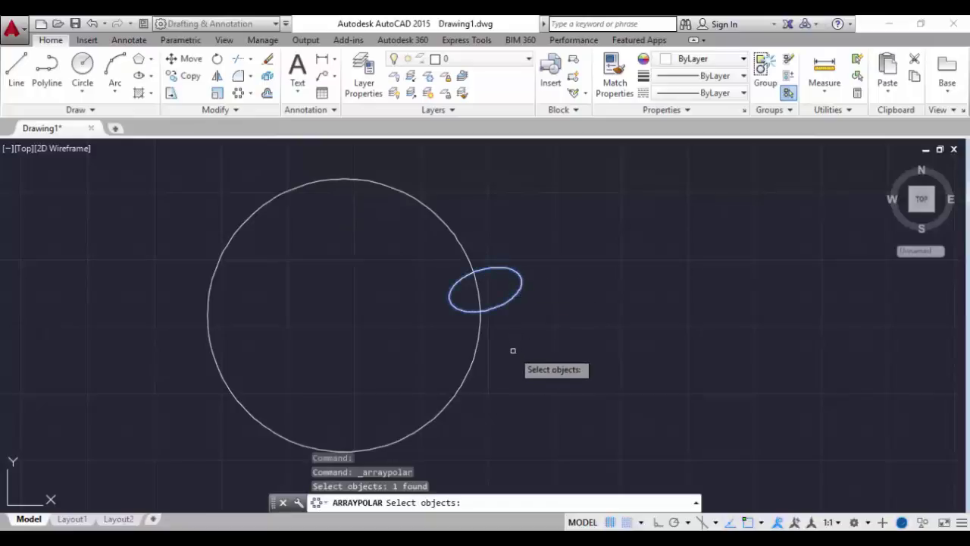
key(Return)
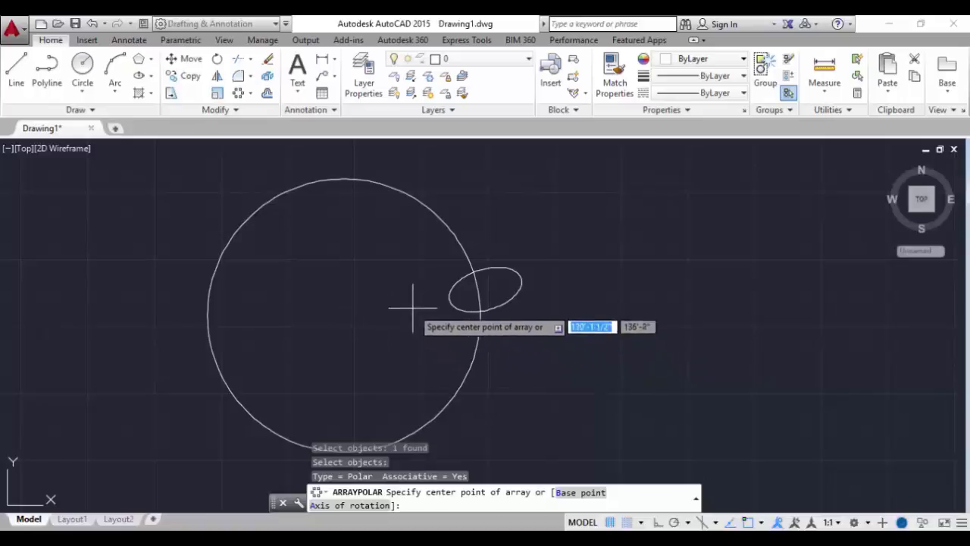
click(347, 301)
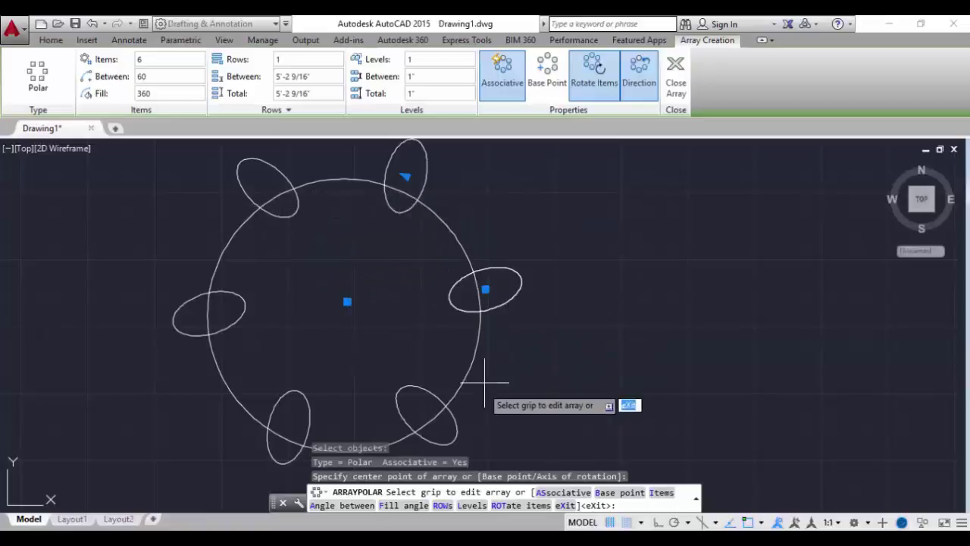
- Respecify the polar array's angle between items and shrink its radius so the ellipses overlap around the array's centre point
click(407, 177)
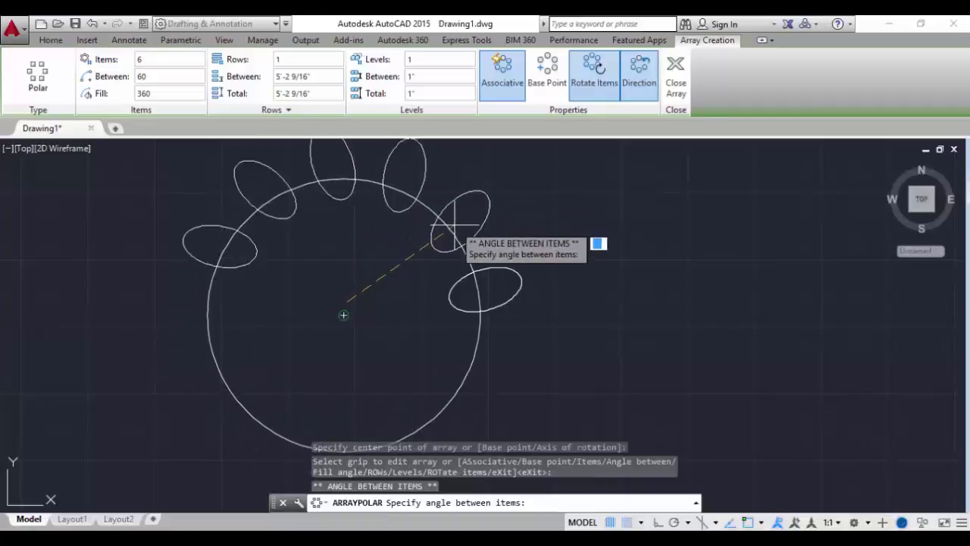
click(455, 213)
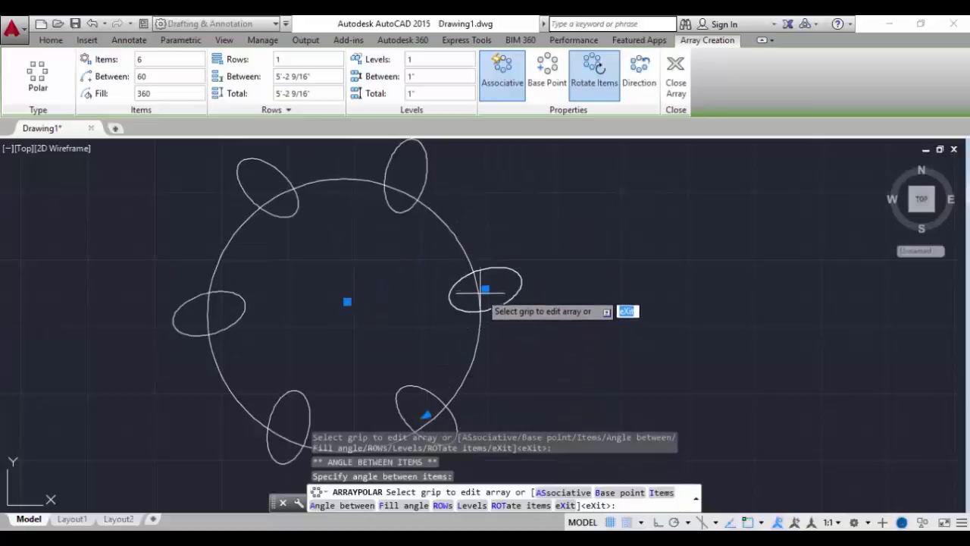
click(485, 288)
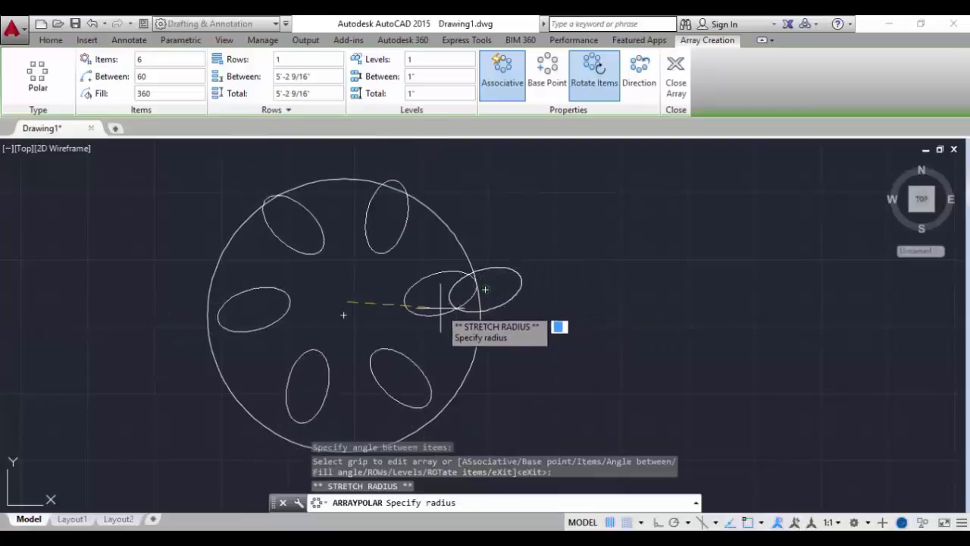
click(381, 299)
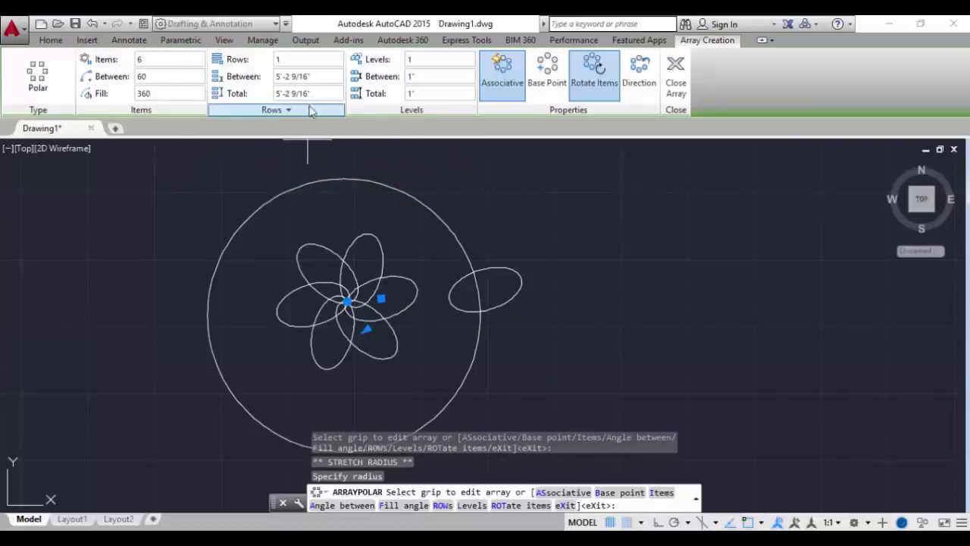
- Set the polar array's row count to 2 and the distance between its rows to 4'
click(300, 64)
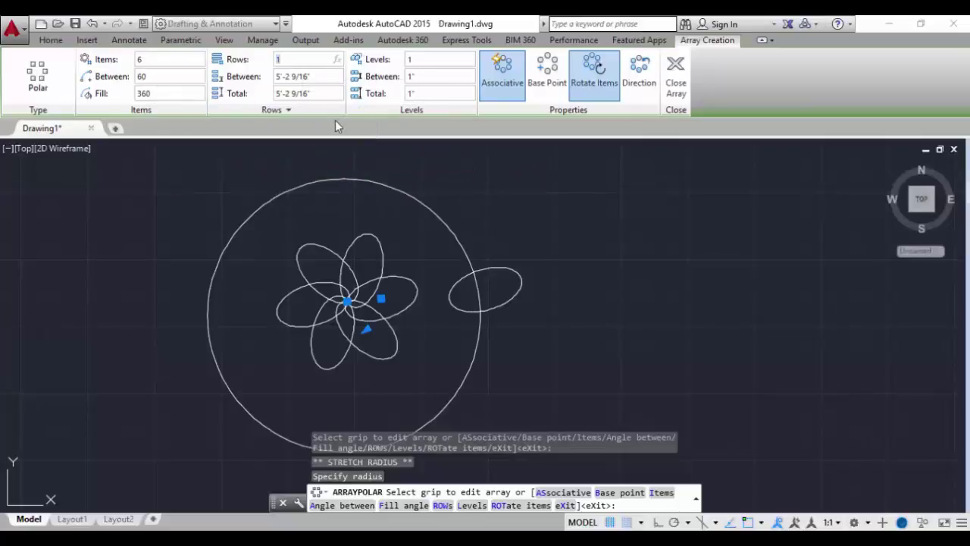
text(2)
key(Return)
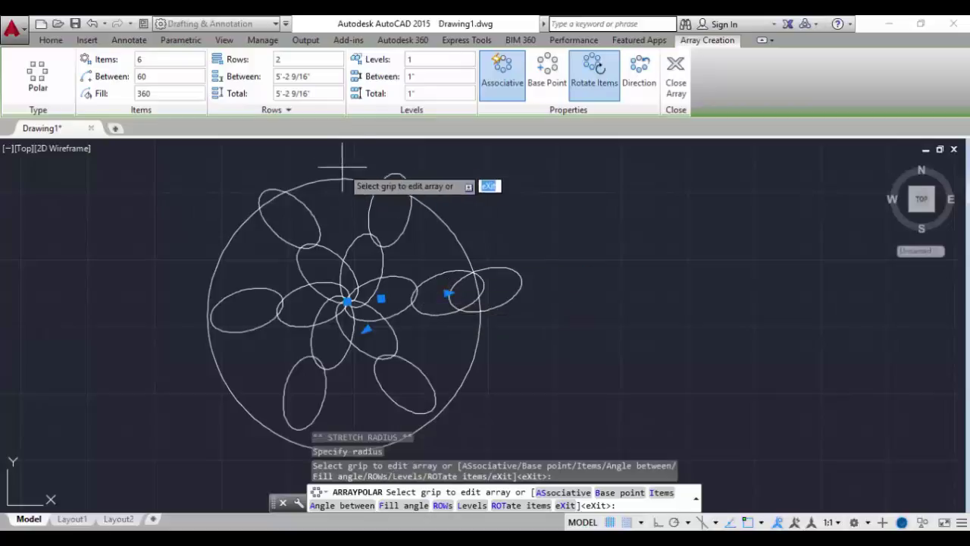
click(322, 78)
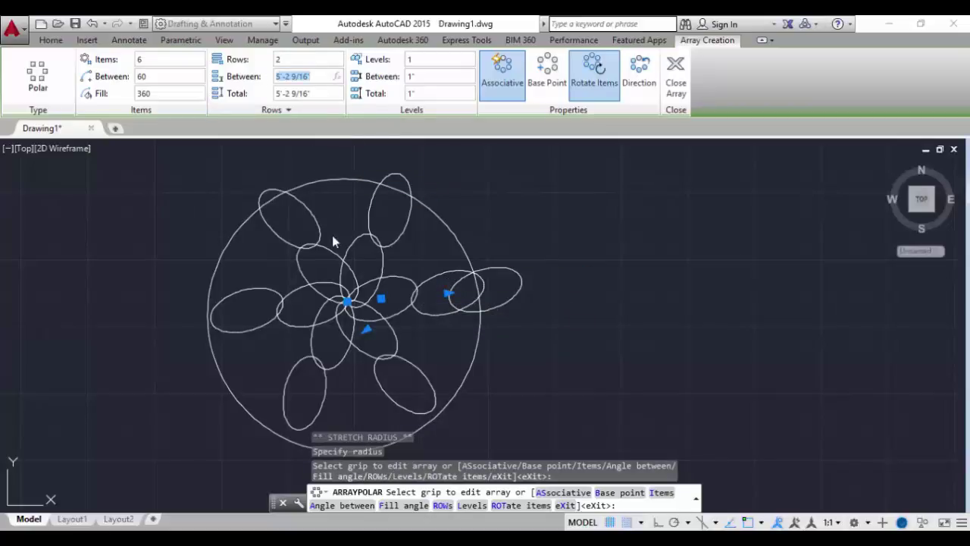
text(4')
key(Return)
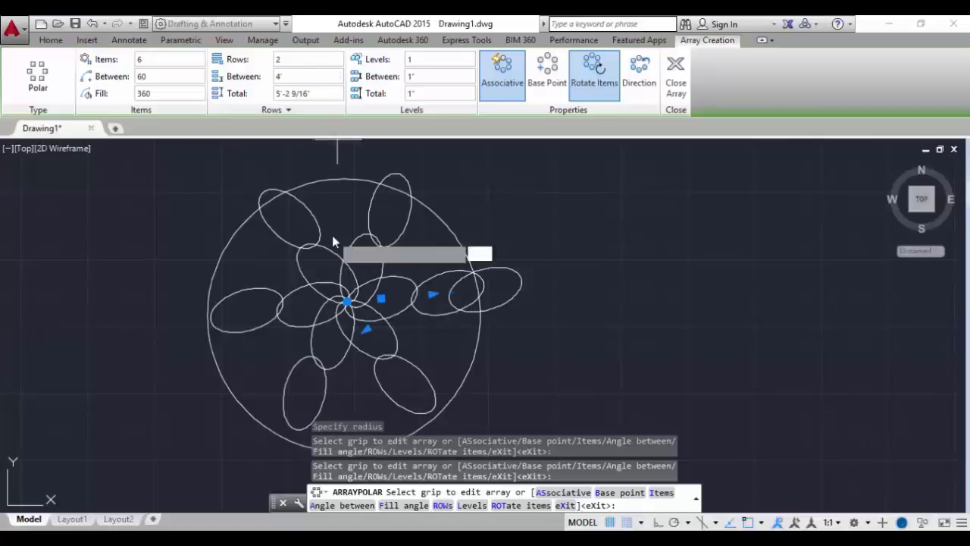
- Stretch the polar array outward to 4 rows of ellipses and finish the array
click(432, 294)
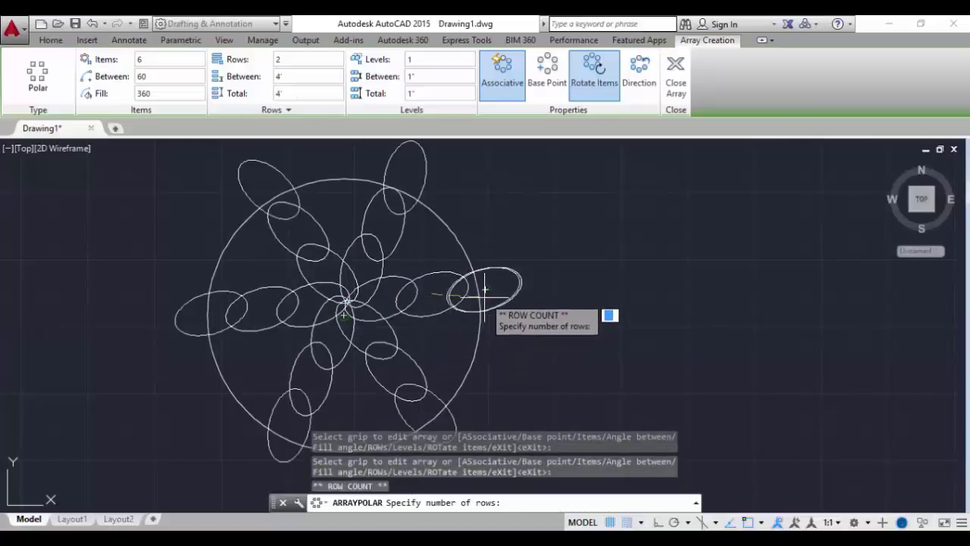
click(568, 294)
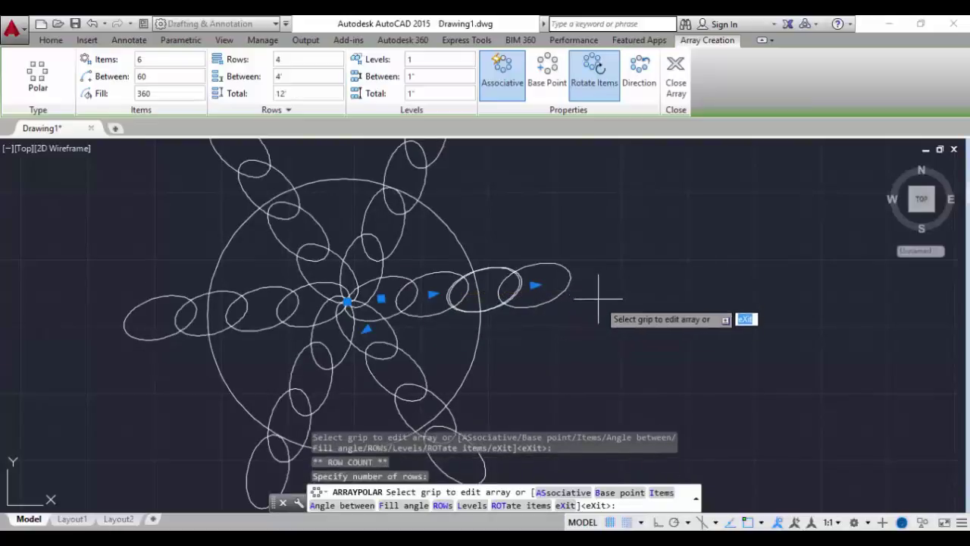
scroll(368, 394, down, 2)
mouse_move(335, 351)
middle_down()
mouse_move(281, 303)
mouse_move(294, 297)
middle_up()
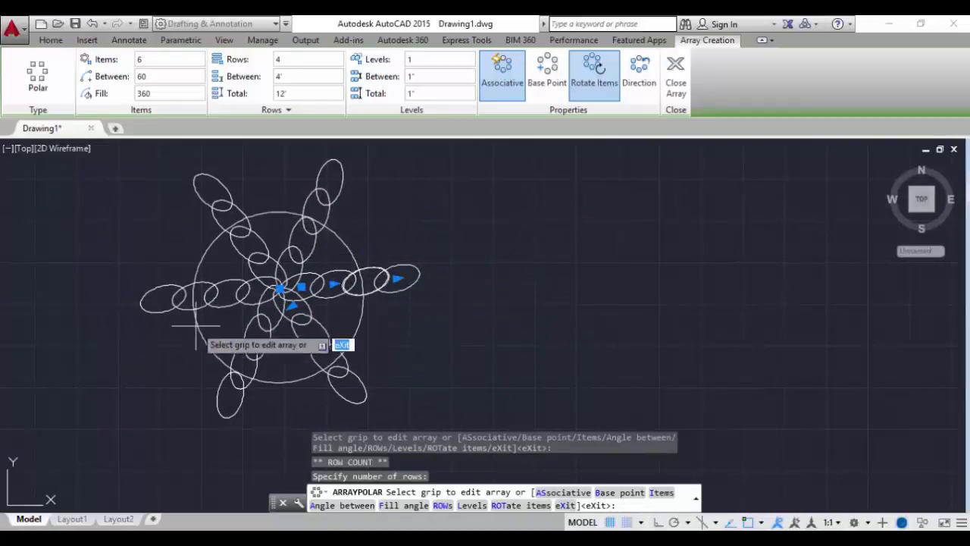
key(Return)
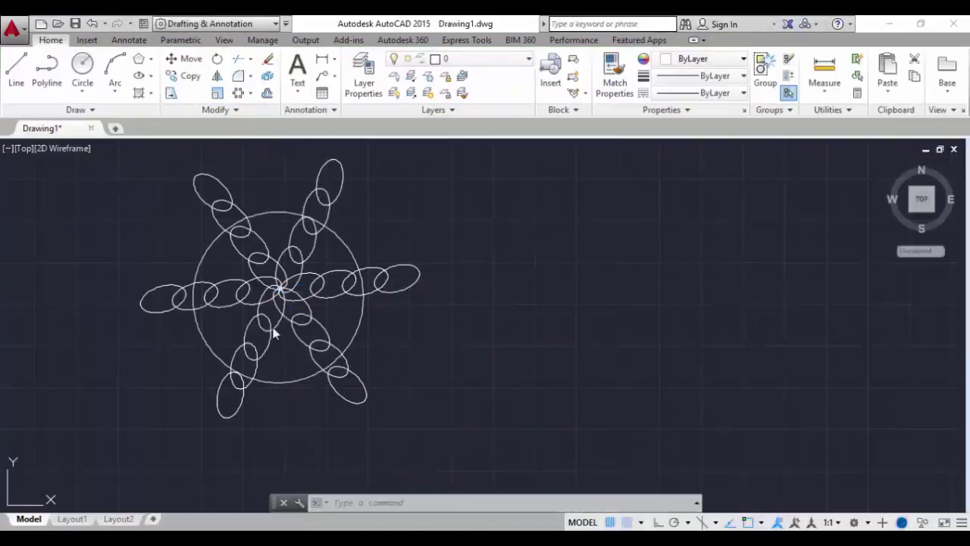
- Draw two connected lines beside the polar array, one long line rising to a peak and a shorter one descending from it
key(Return)
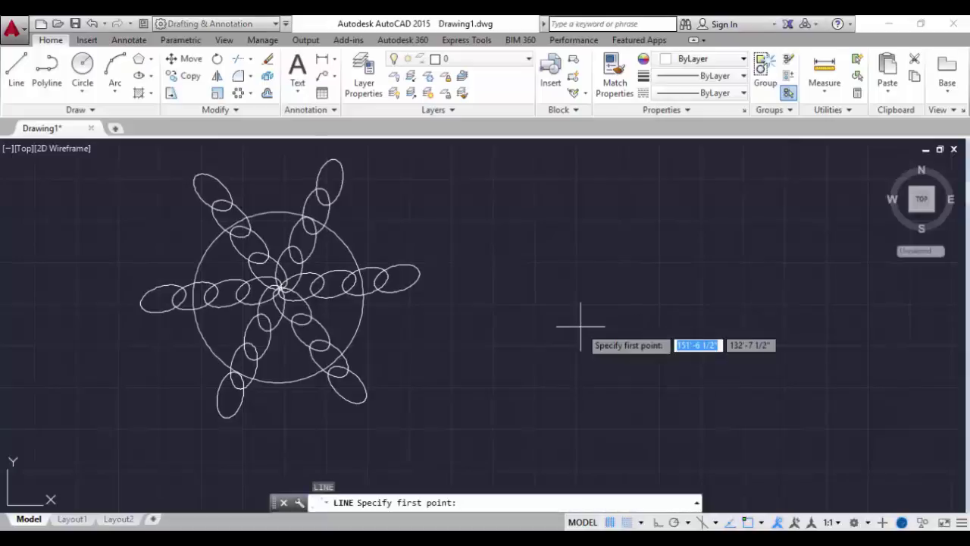
click(476, 332)
click(701, 245)
click(749, 351)
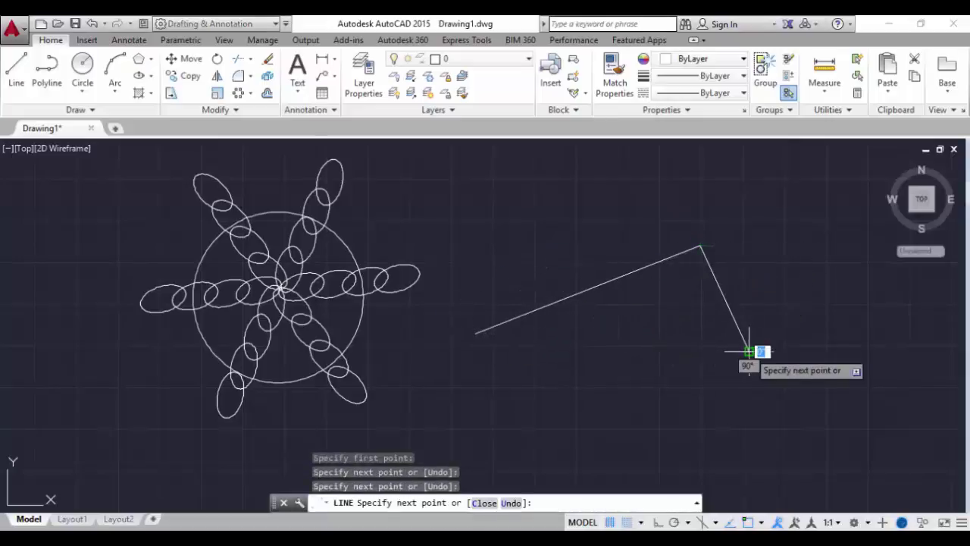
key(Escape)
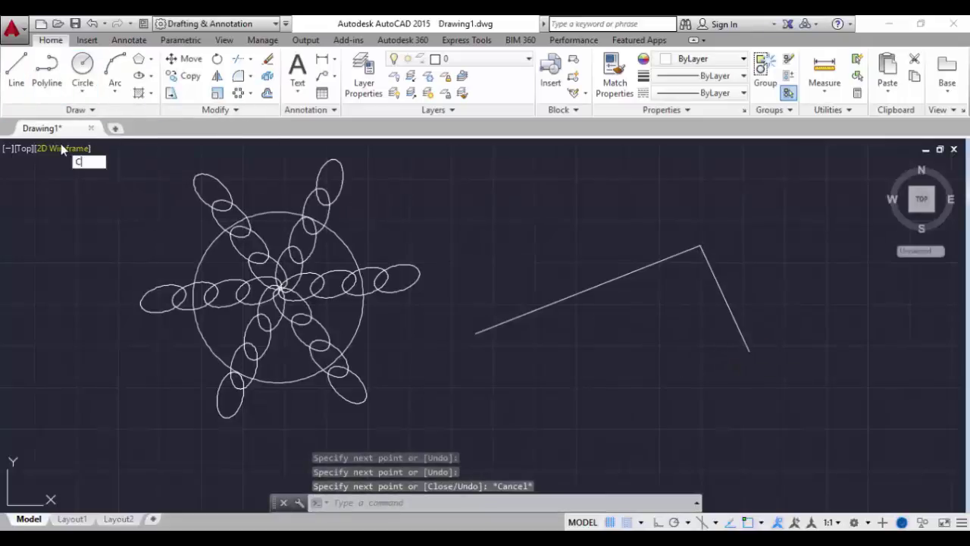
- Draw a small circle centred on the free end of the long sloped line
text(c)
key(Return)
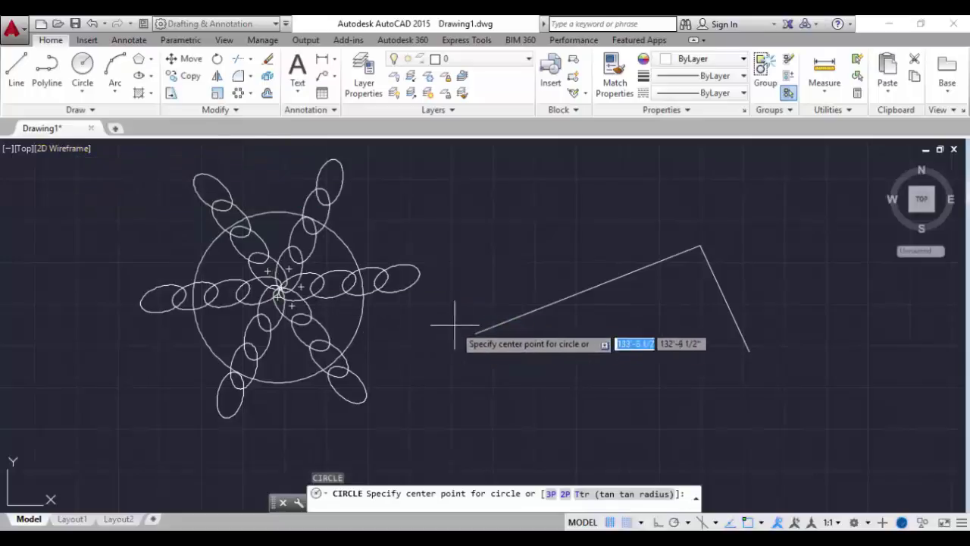
click(474, 333)
click(491, 334)
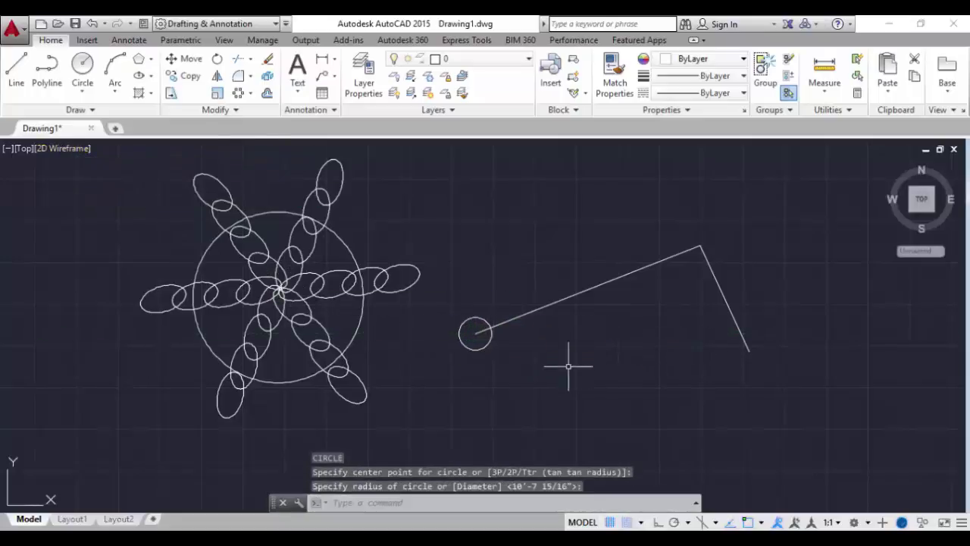
- Create a path array of the small circle along the long sloped line, keeping the default spacing
scroll(542, 341, up, 2)
middle_drag(543, 342, 349, 392)
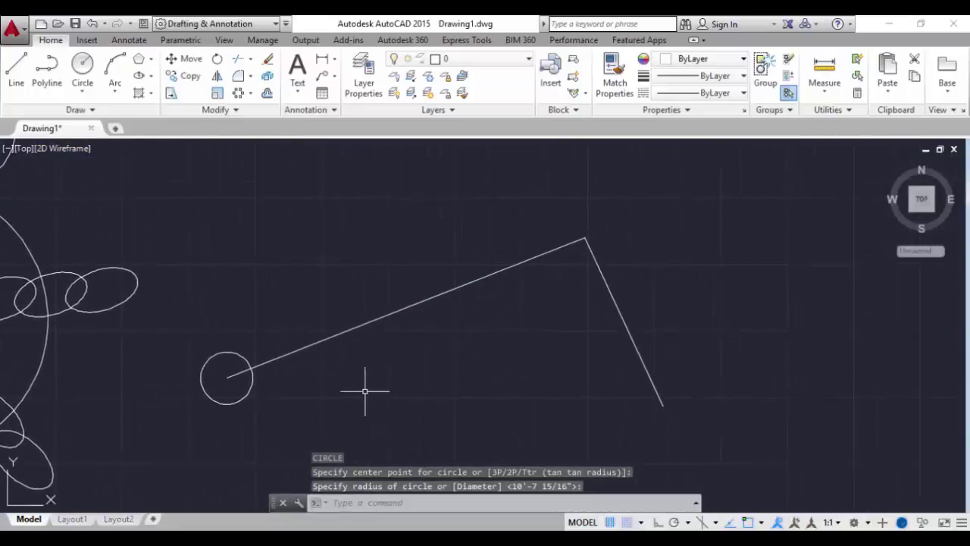
click(250, 93)
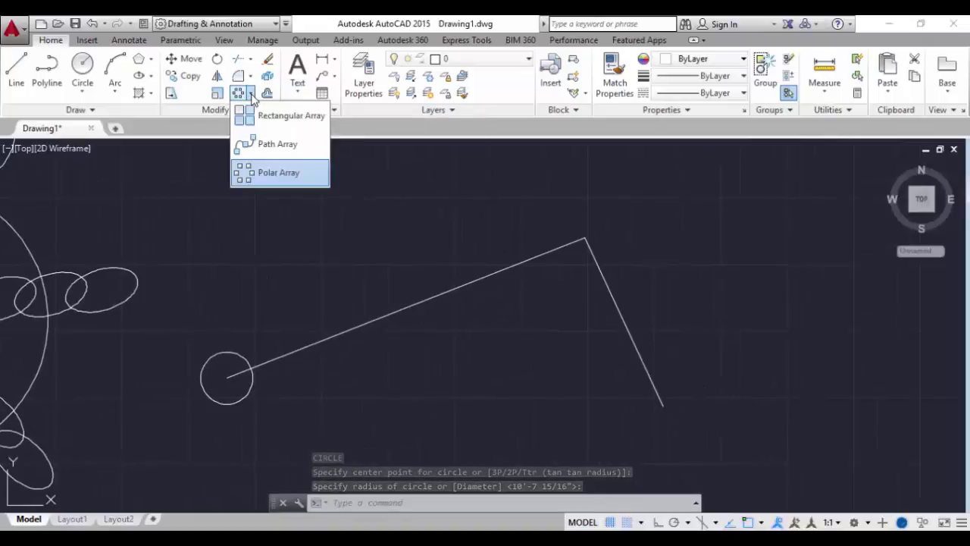
click(270, 146)
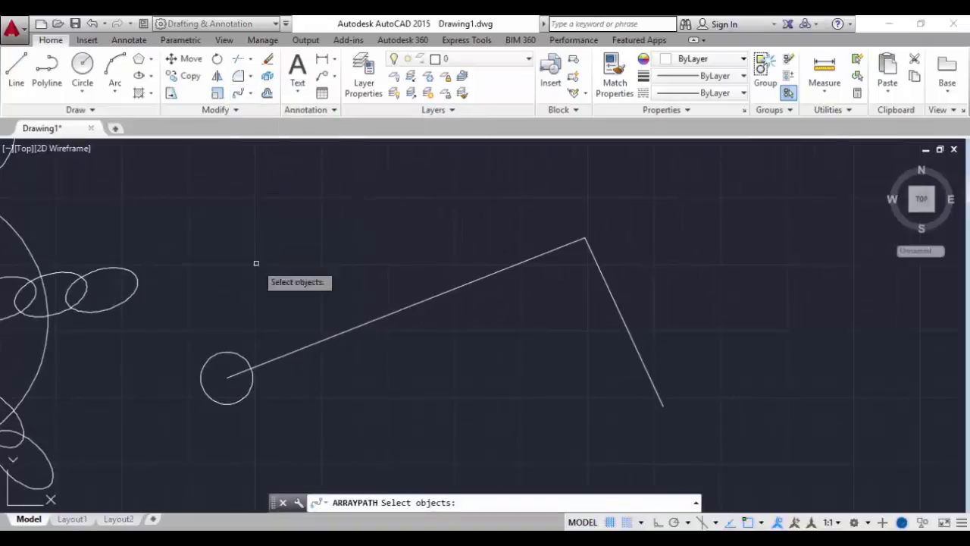
click(224, 351)
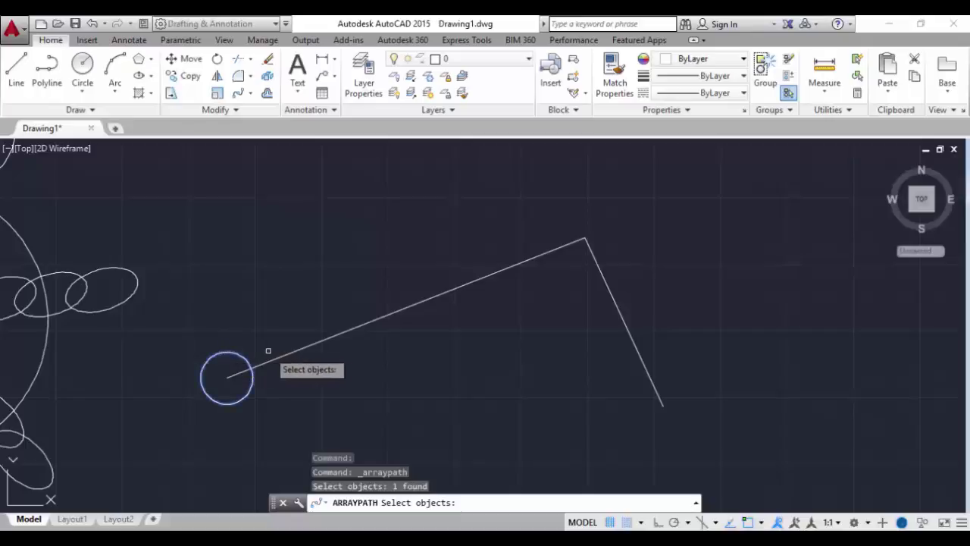
key(Return)
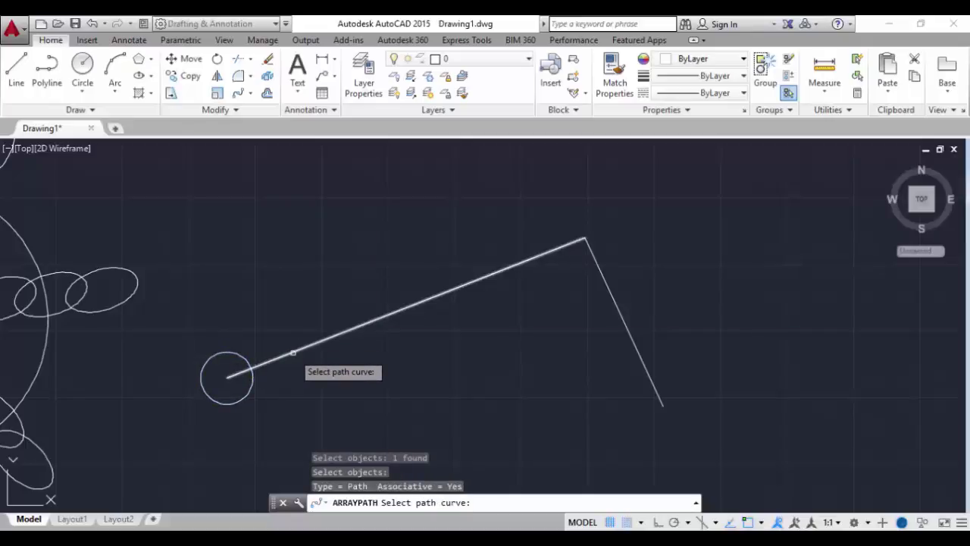
click(293, 353)
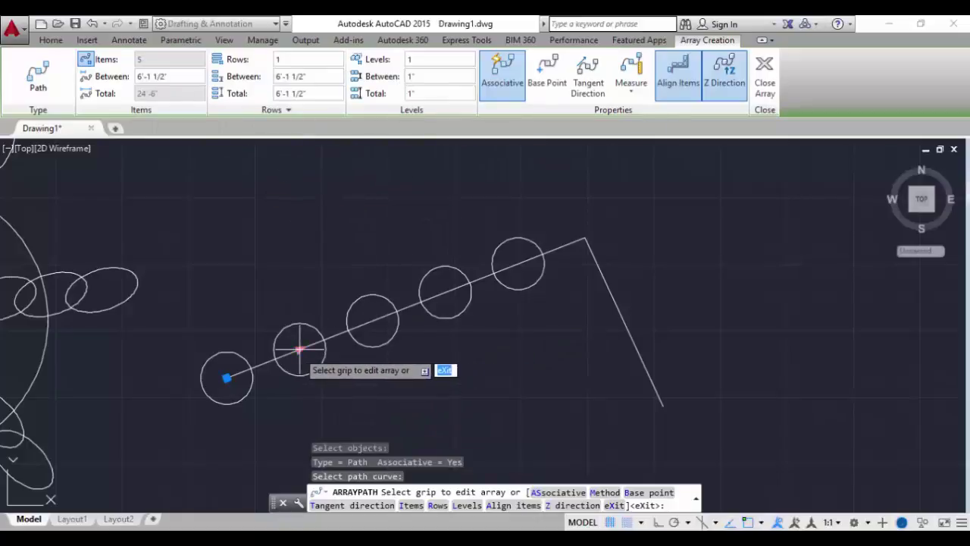
key(Return)
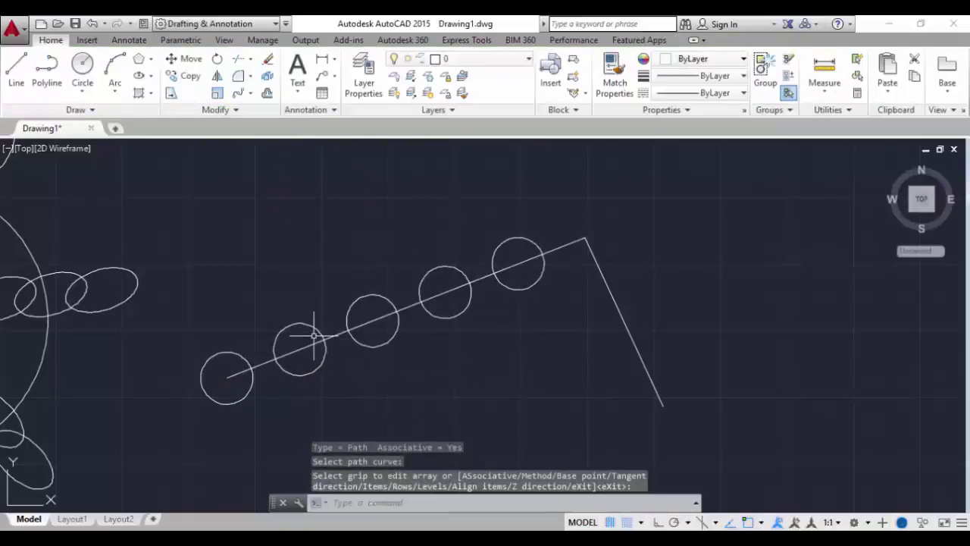
- Reduce the spacing between the path array's circles to about 5'-10 1/4" so that 6 circles fit along the line
click(306, 342)
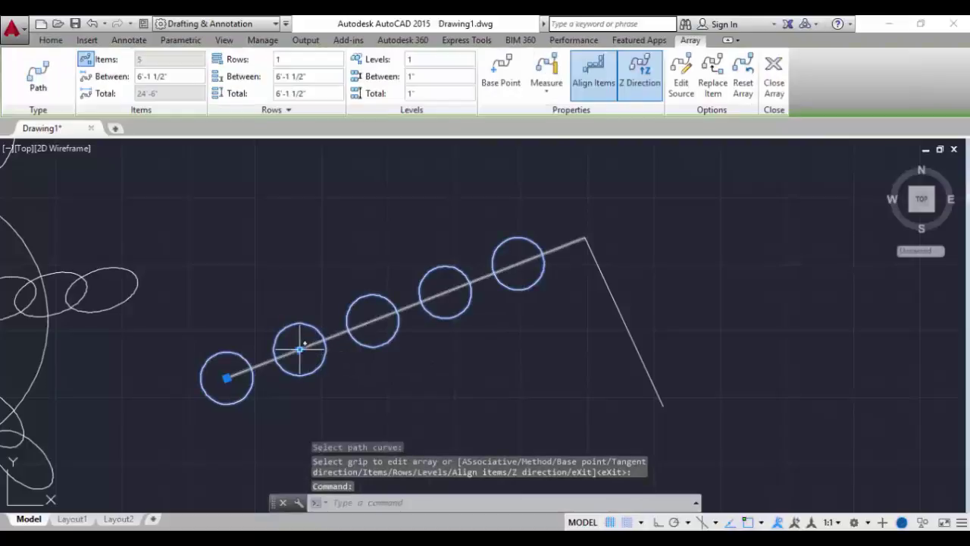
click(300, 348)
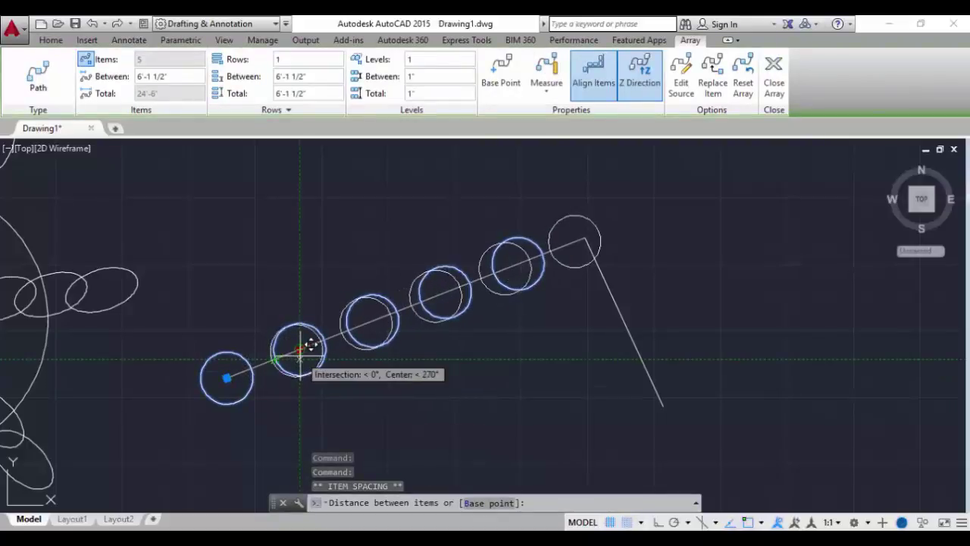
click(311, 345)
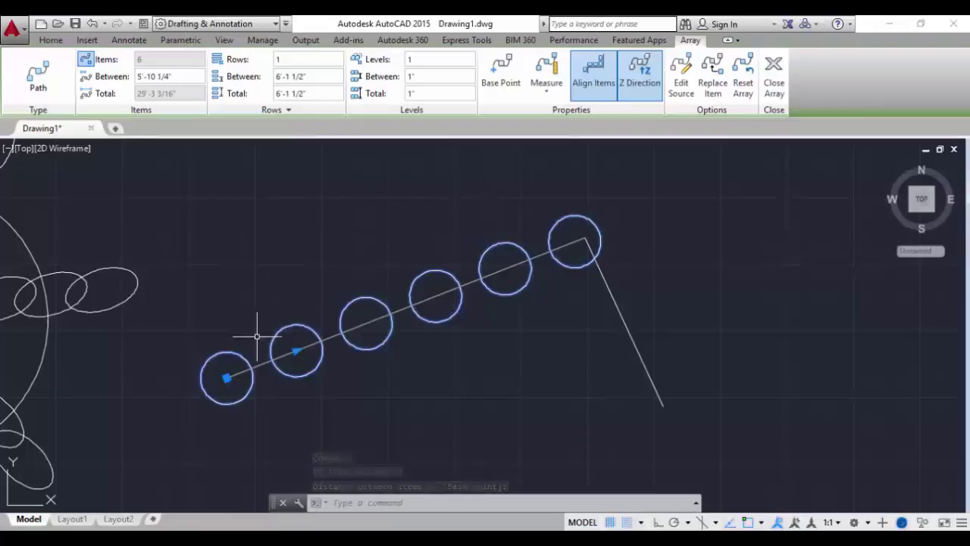
key(Return)
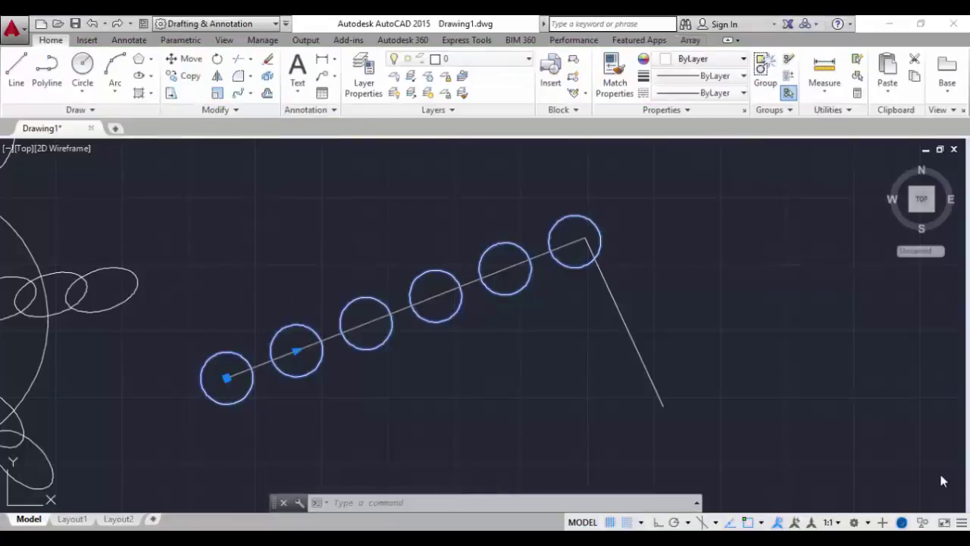